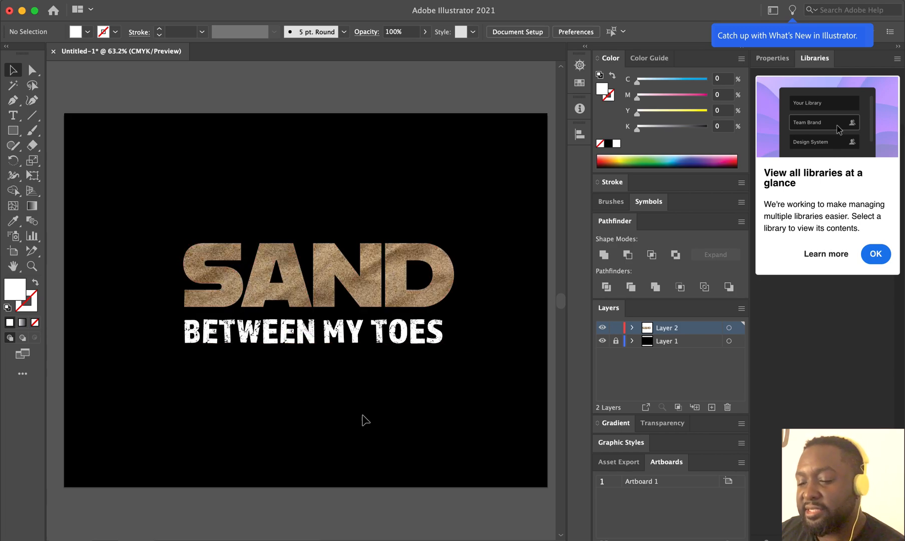
# - Add a second Letter-size landscape artboard, 11 by 8.5 in, beside the artboard with the finished SAND design
pyautogui.hscroll(10, 364, 365)
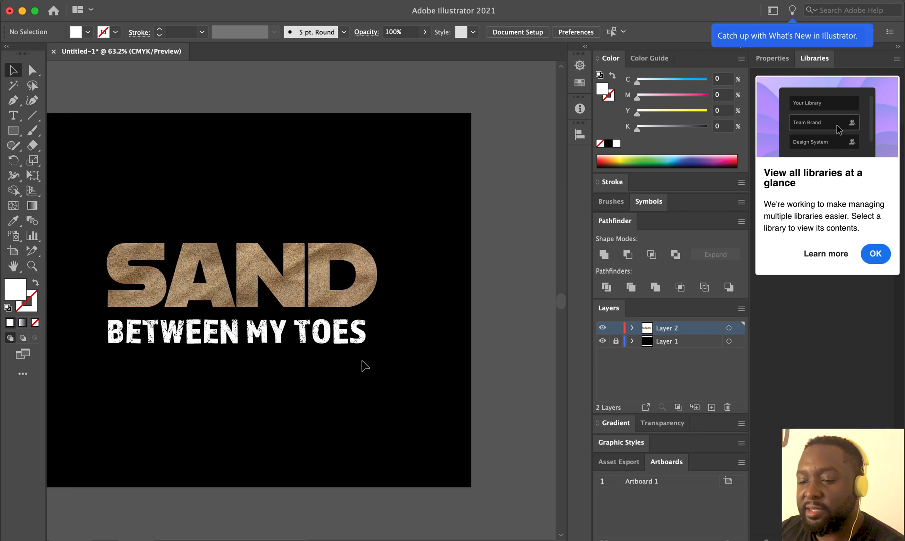
pyautogui.click(12, 253)
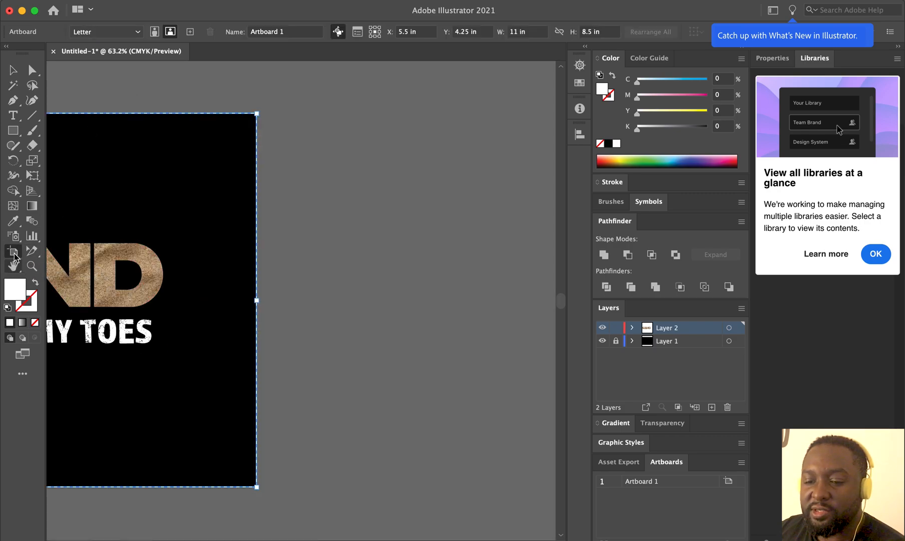
pyautogui.click(190, 31)
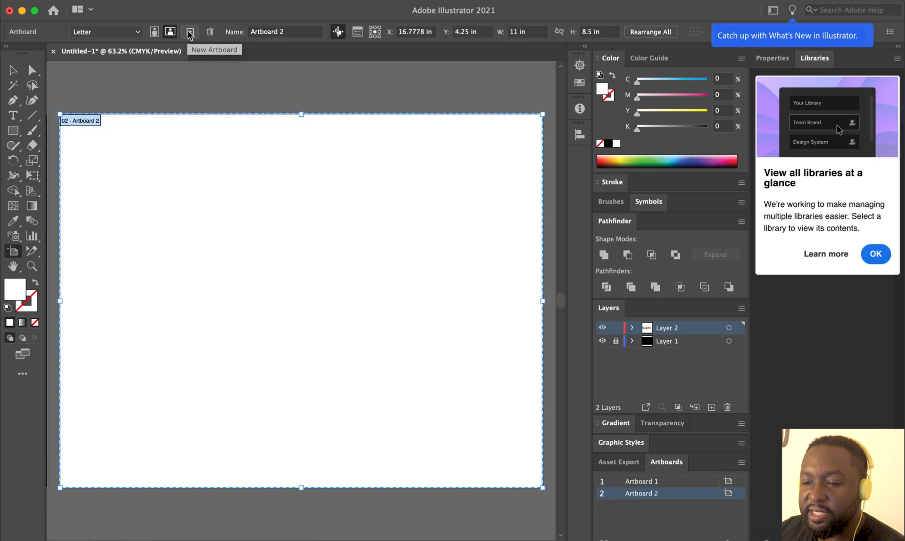
pyautogui.click(12, 71)
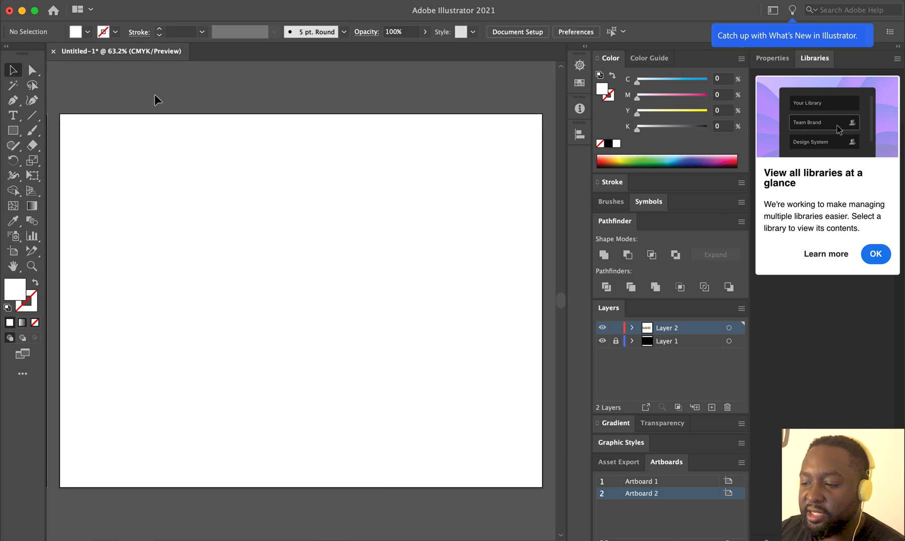
pyautogui.hscroll(-5, 297, 157)
pyautogui.hscroll(-3, 296, 160)
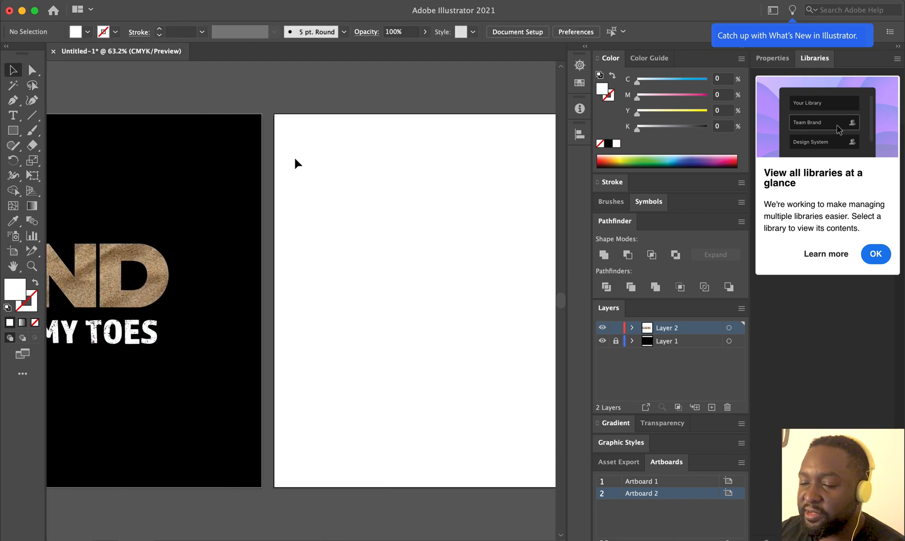
pyautogui.hscroll(7, 293, 160)
pyautogui.hscroll(2, 289, 160)
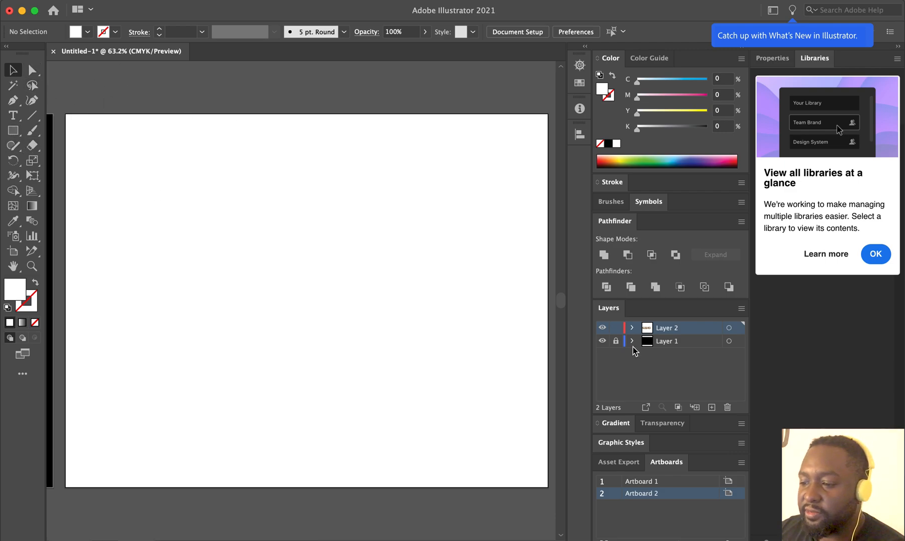
# - Unlock Layer 1 and rename it "background"
pyautogui.click(669, 346)
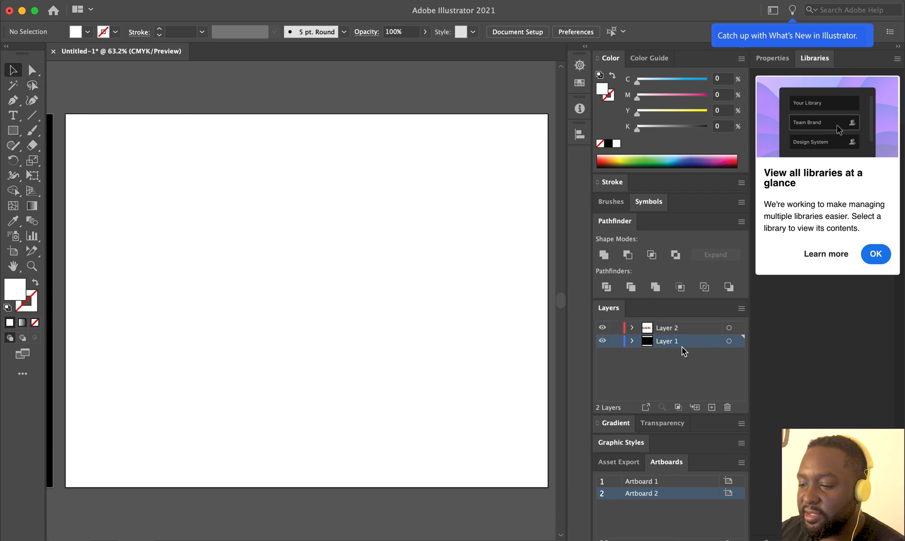
pyautogui.doubleClick(671, 343)
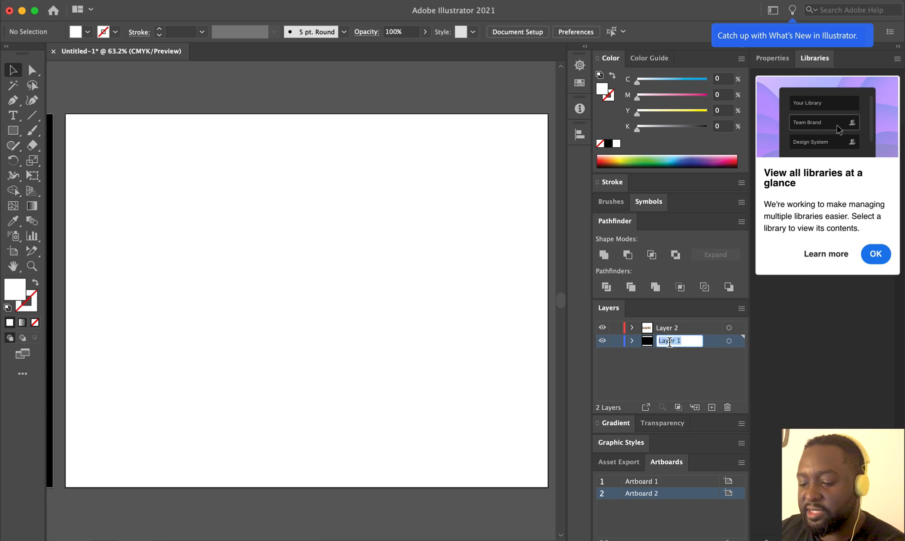
pyautogui.write('background')
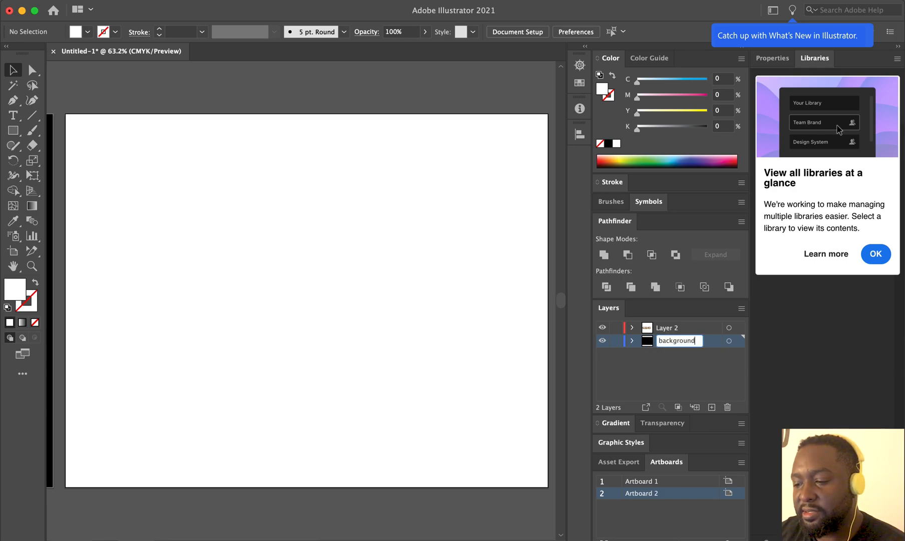
pyautogui.press('Return')
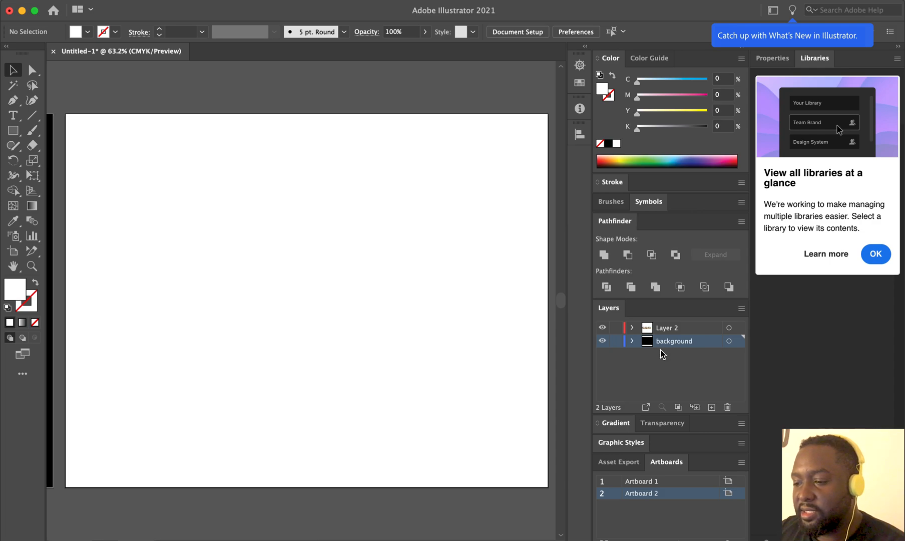
# - Cover the whole second artboard with a black, strokeless rectangle on the background layer and lock that layer
pyautogui.click(13, 130)
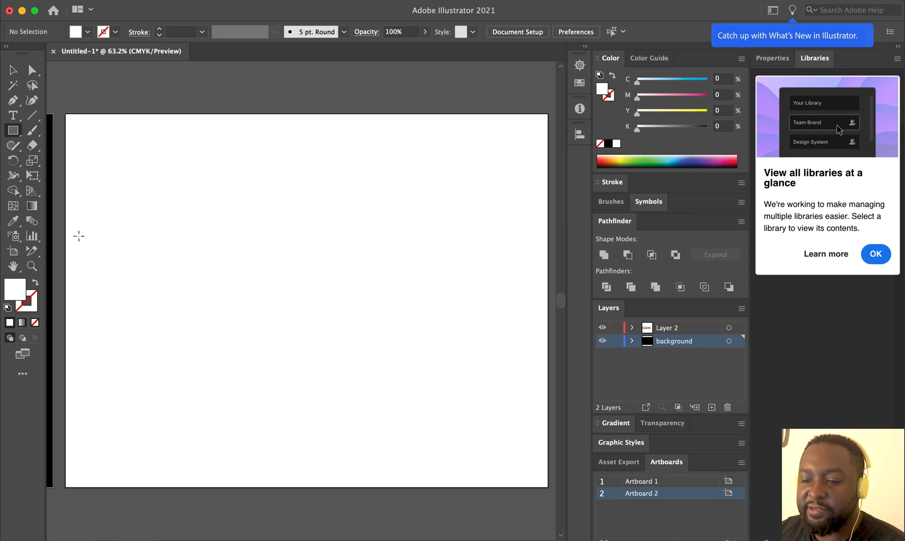
pyautogui.moveTo(67, 114); pyautogui.dragTo(548, 486)
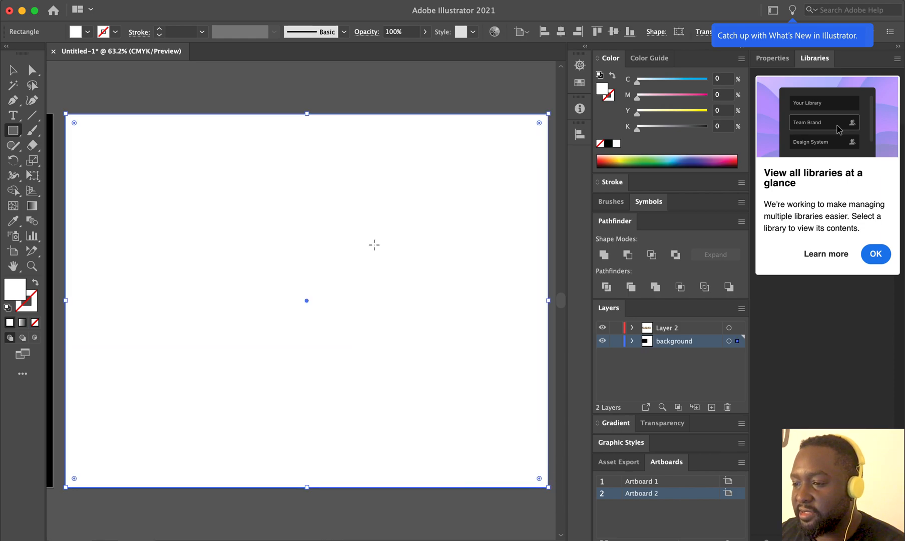
pyautogui.click(609, 143)
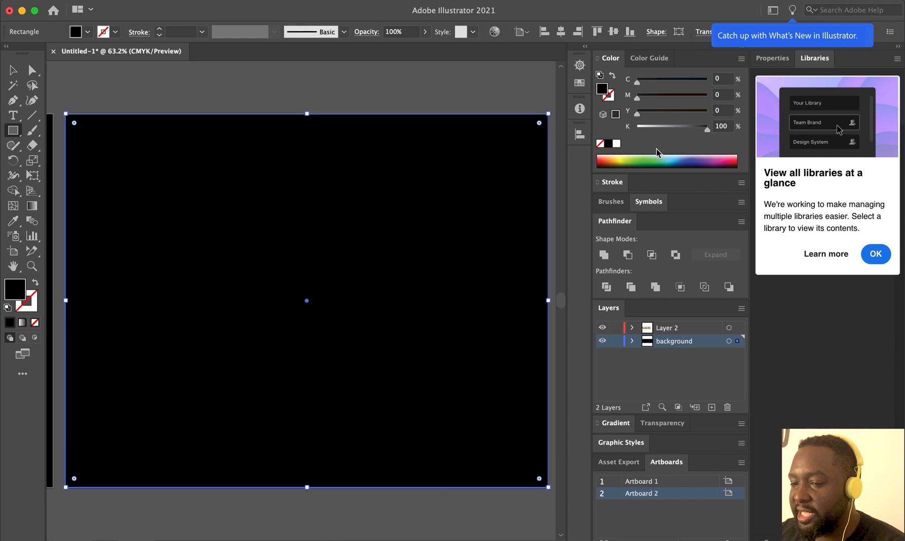
pyautogui.click(13, 70)
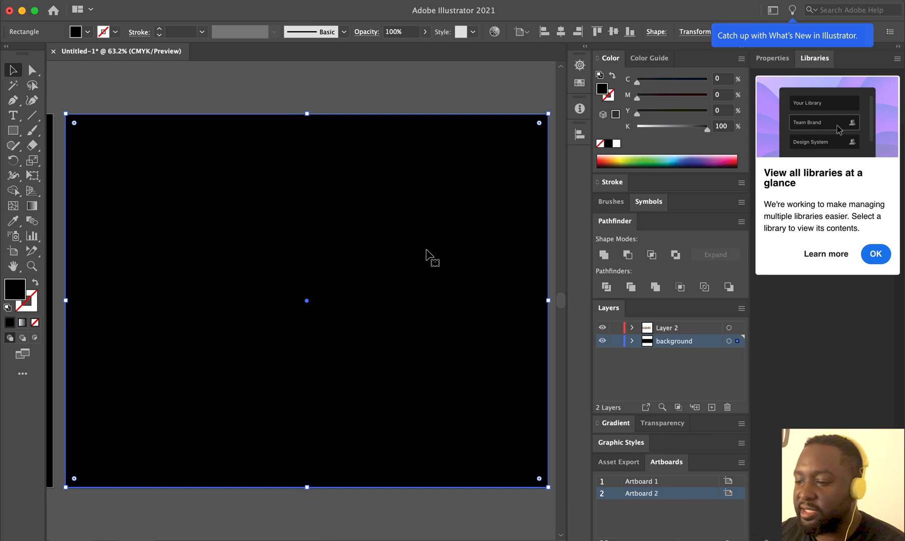
pyautogui.click(616, 341)
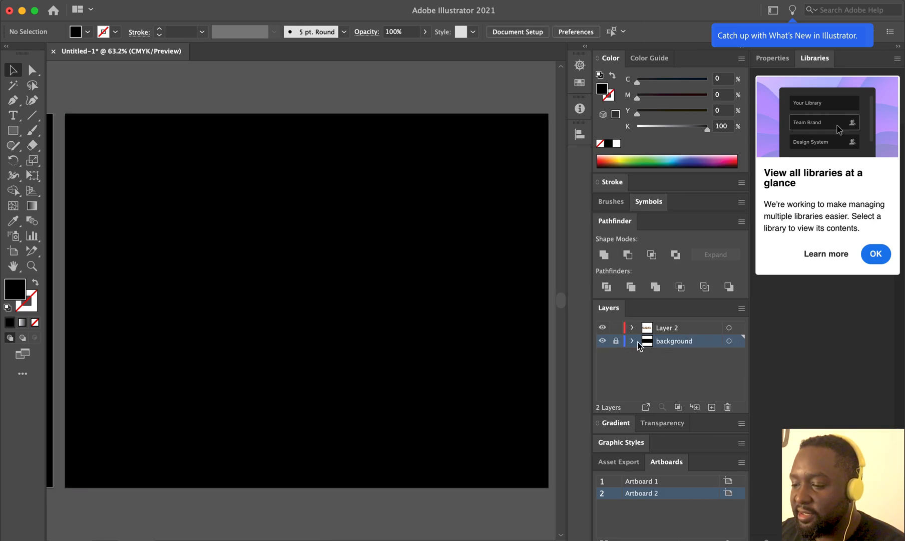
# - Rename Layer 2 as "Text"
pyautogui.click(689, 331)
pyautogui.doubleClick(670, 327)
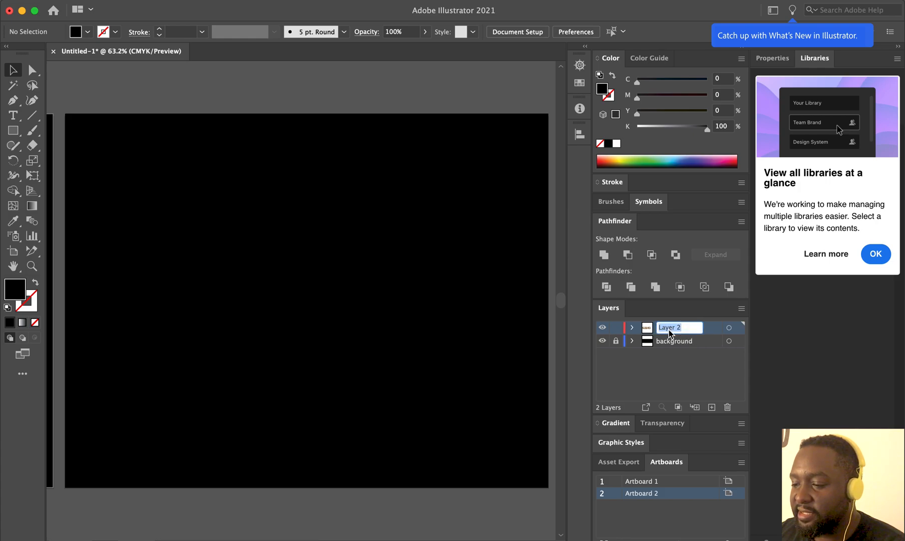
pyautogui.write('T')
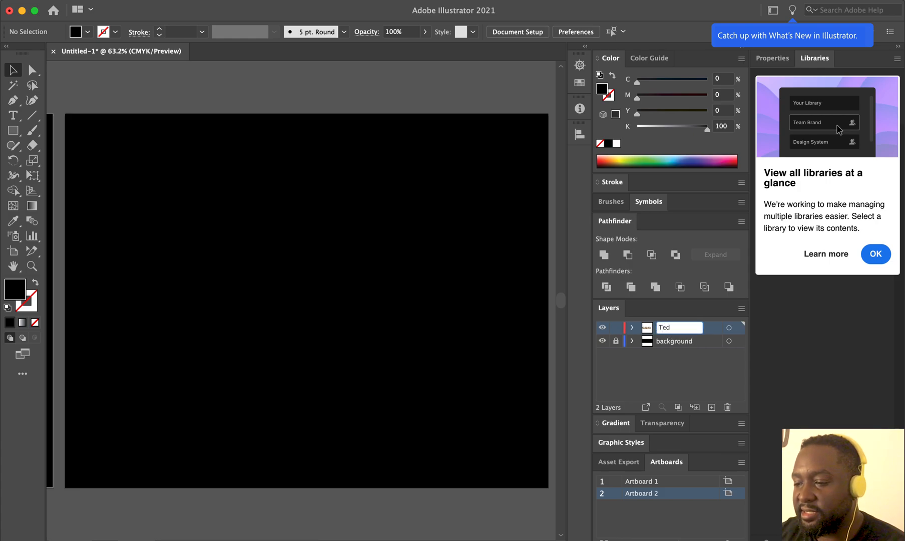
pyautogui.write('ext')
pyautogui.press('Return')
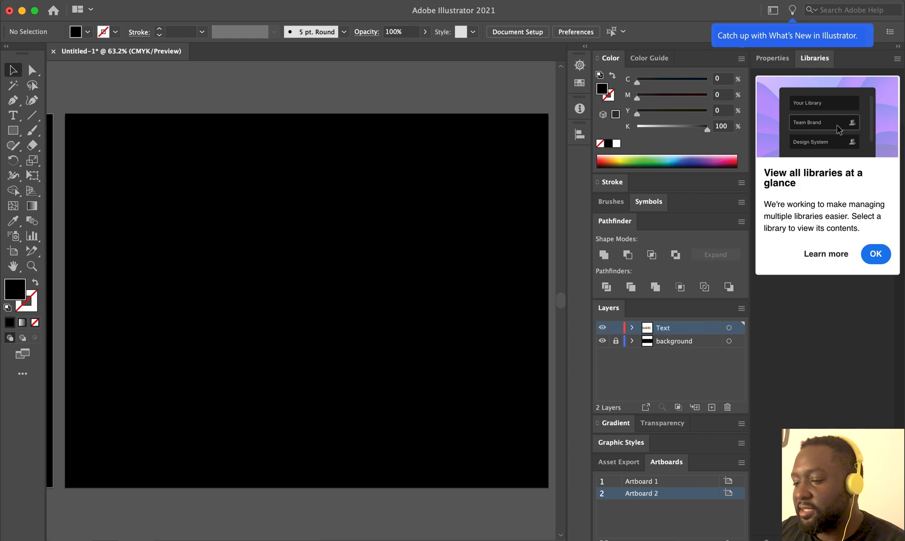
pyautogui.hscroll(-2, 207, 214)
pyautogui.hscroll(5, 207, 214)
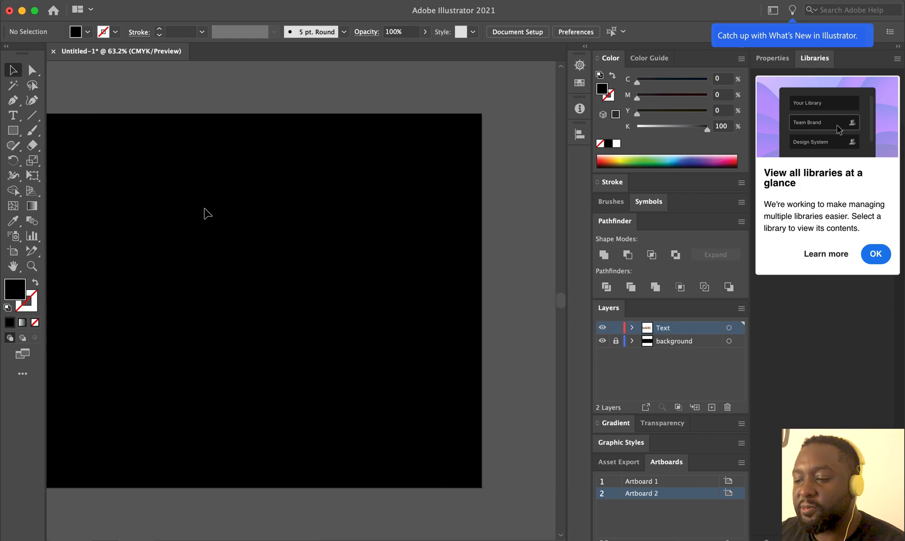
pyautogui.doubleClick(663, 329)
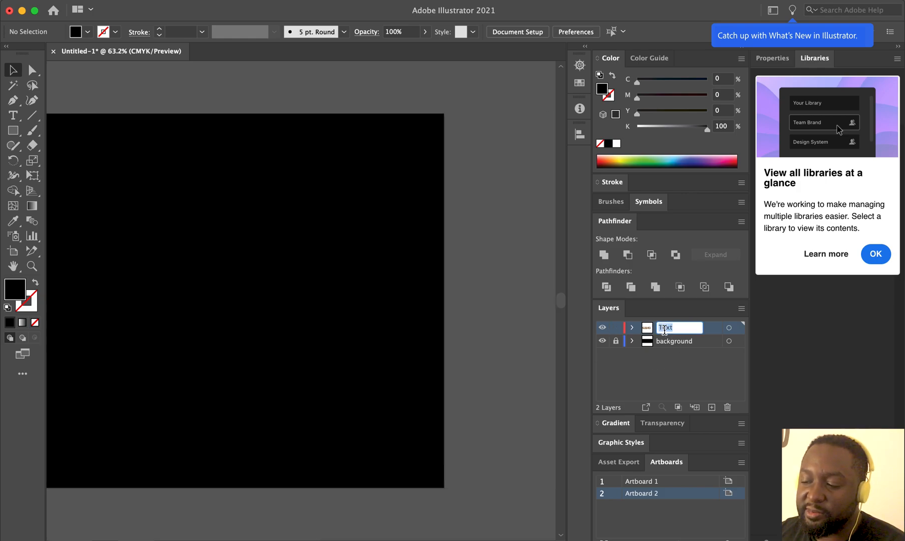
pyautogui.click(656, 364)
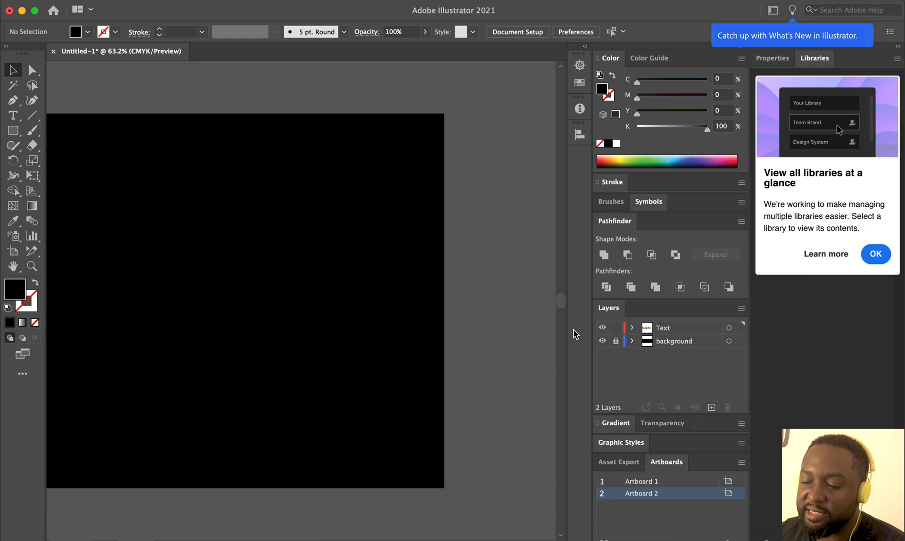
pyautogui.hscroll(-2, 266, 309)
pyautogui.hscroll(-4, 265, 309)
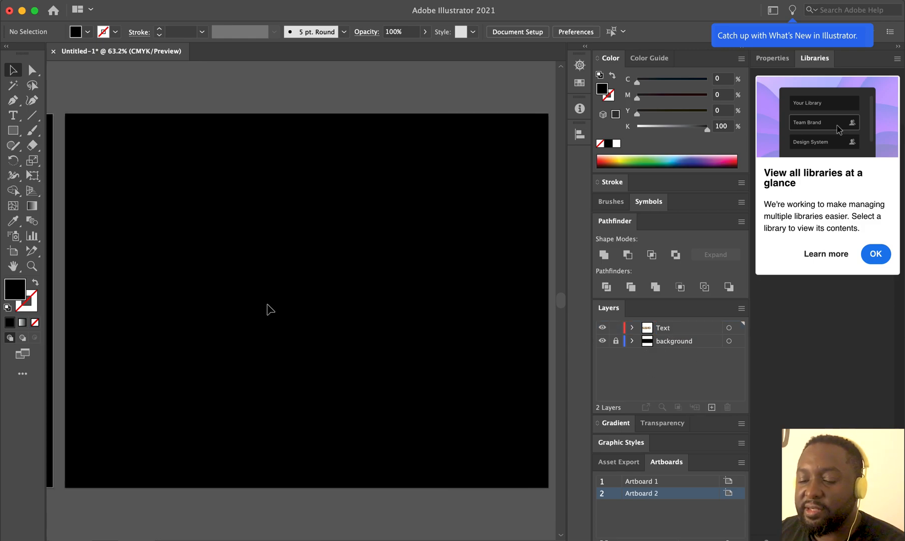
# - Add the word "SAND" as white point text on the second artboard and enlarge it to about 160 pt
pyautogui.click(13, 115)
pyautogui.click(196, 235)
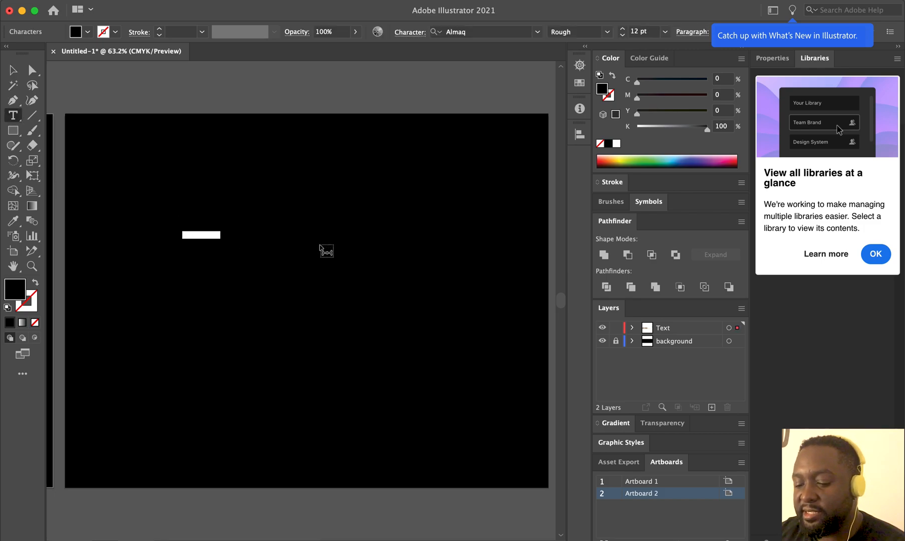
pyautogui.press('BackSpace')
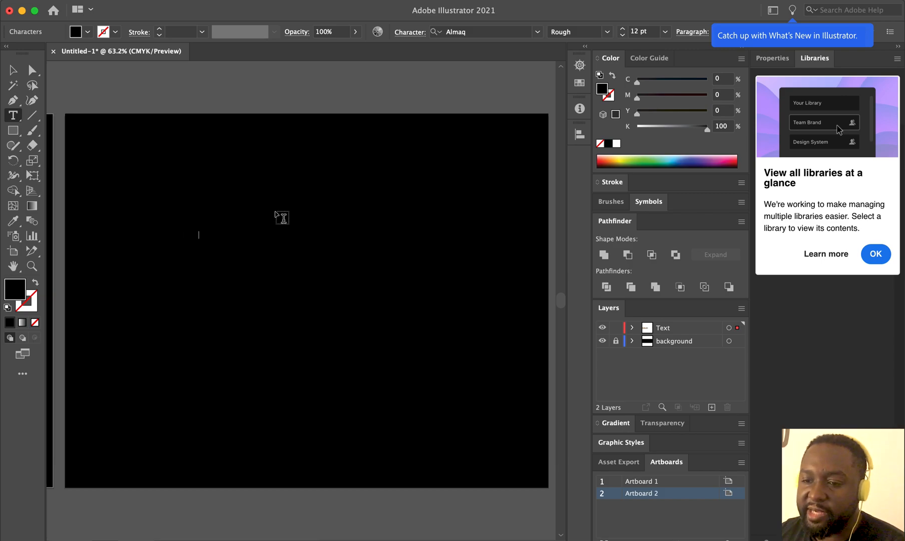
pyautogui.press('Escape')
pyautogui.moveTo(199, 240); pyautogui.dragTo(404, 372)
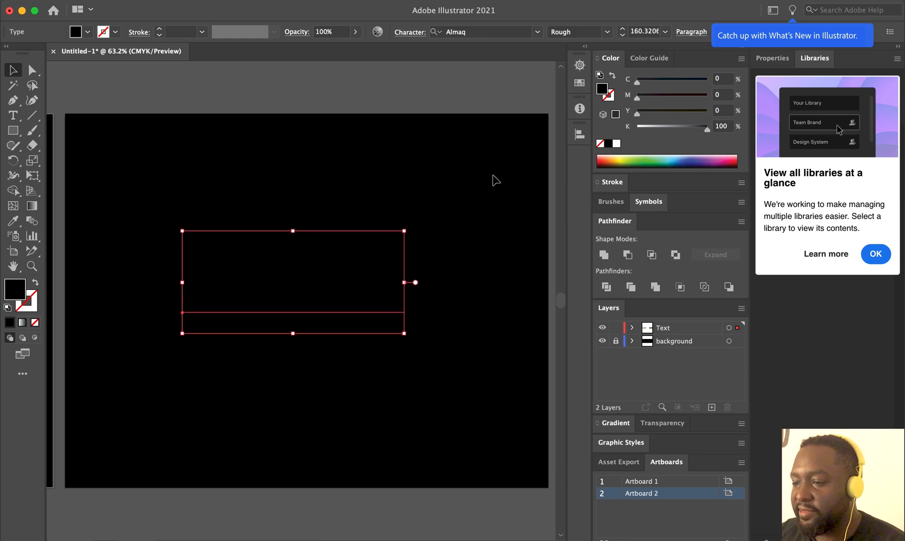
pyautogui.click(616, 144)
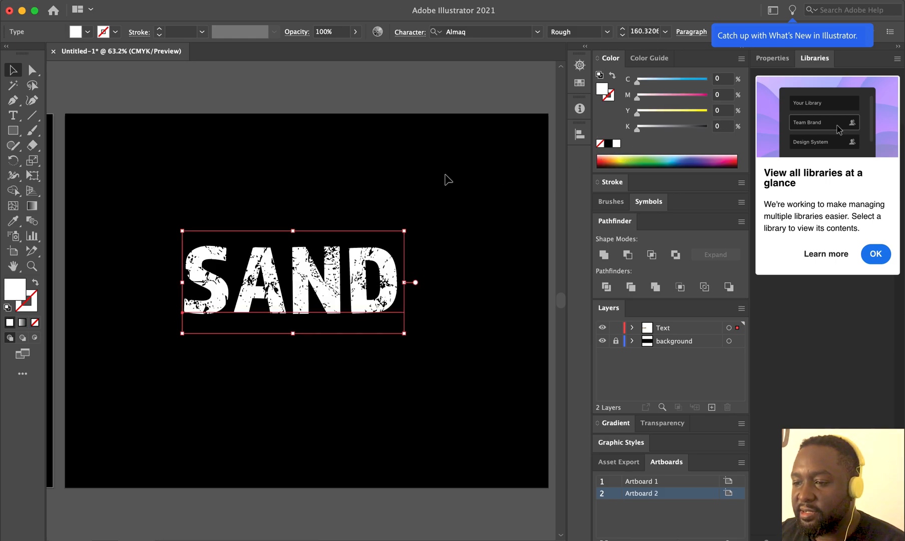
# - Change the SAND text's font to Alfarn and move the word up toward the artboard's horizontal centre
pyautogui.click(538, 32)
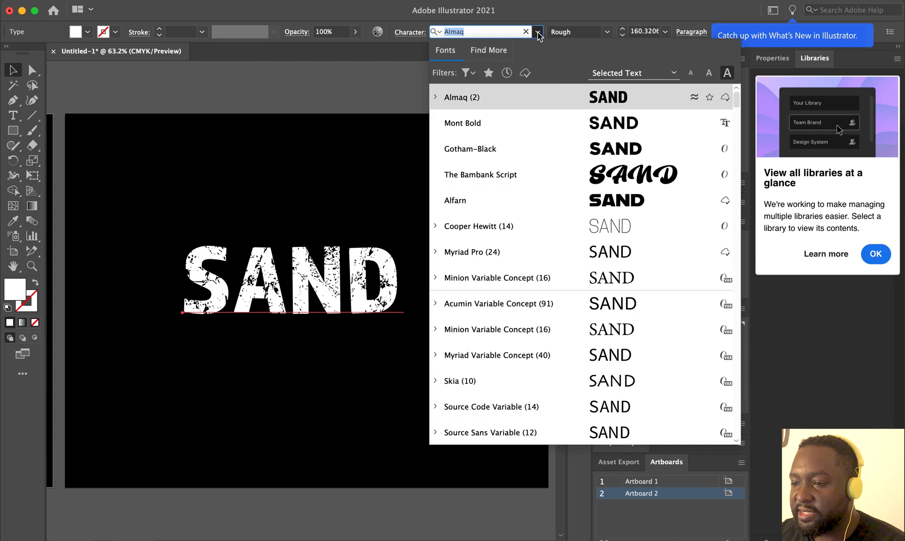
pyautogui.click(574, 199)
pyautogui.click(348, 72)
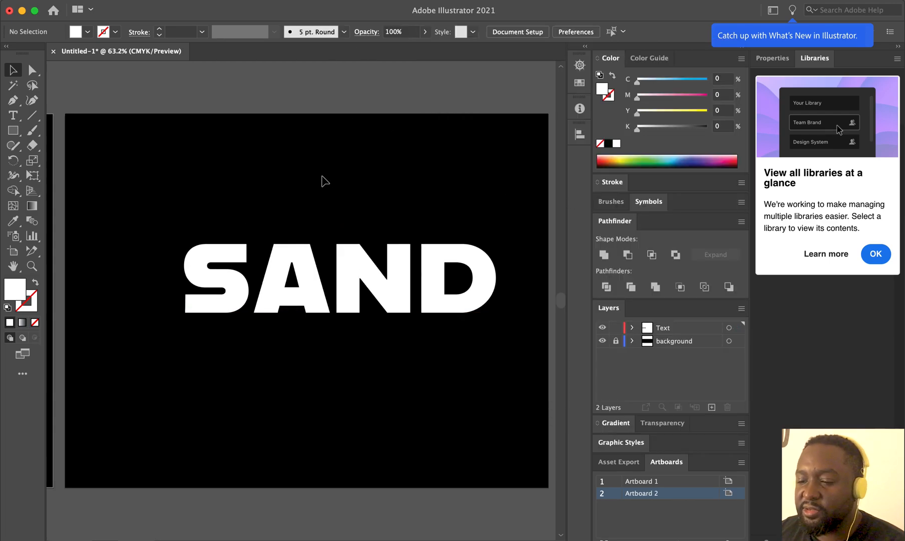
pyautogui.moveTo(345, 273); pyautogui.dragTo(310, 250)
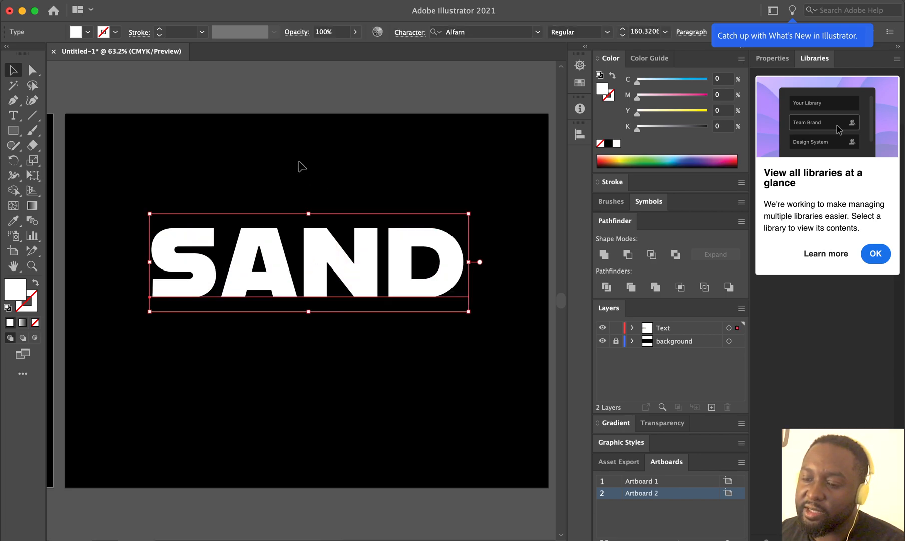
# - Set the tracking of the SAND text to -50
pyautogui.hscroll(-10, 302, 166)
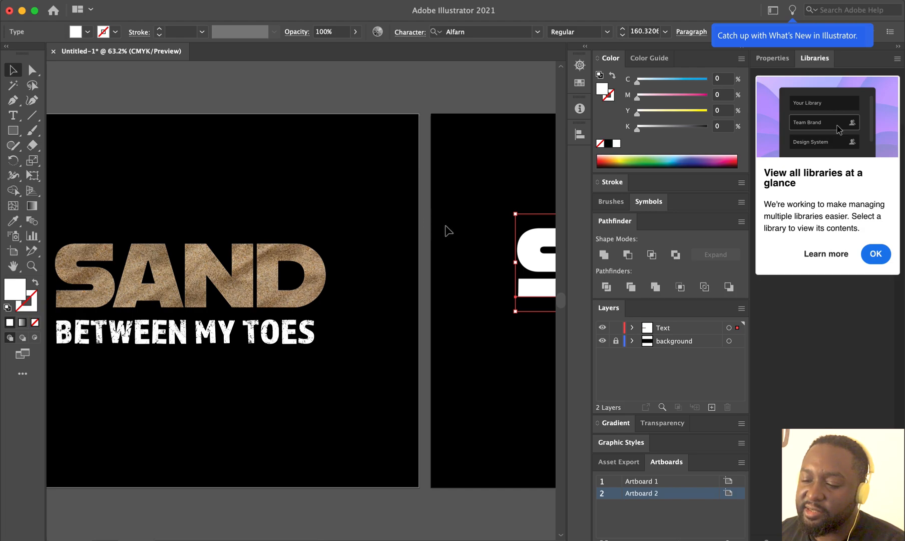
pyautogui.hscroll(9, 448, 231)
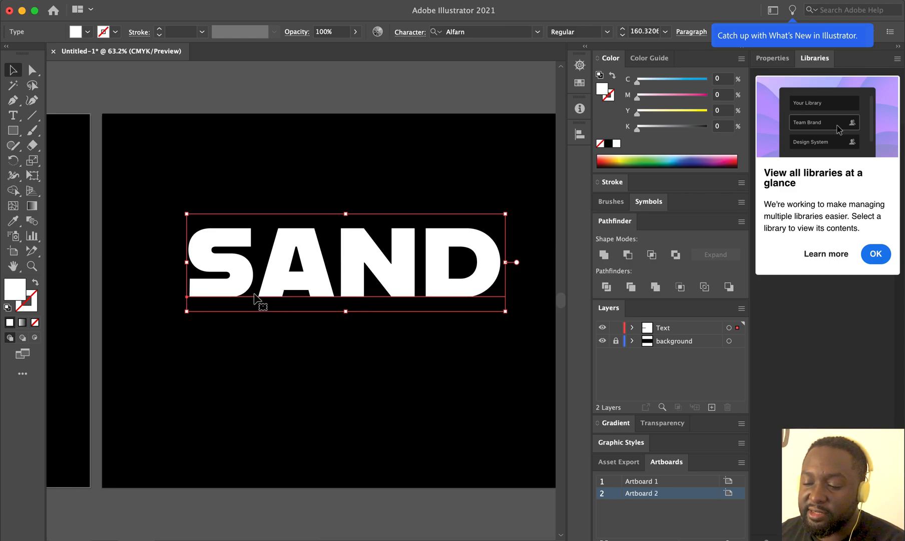
pyautogui.click(410, 33)
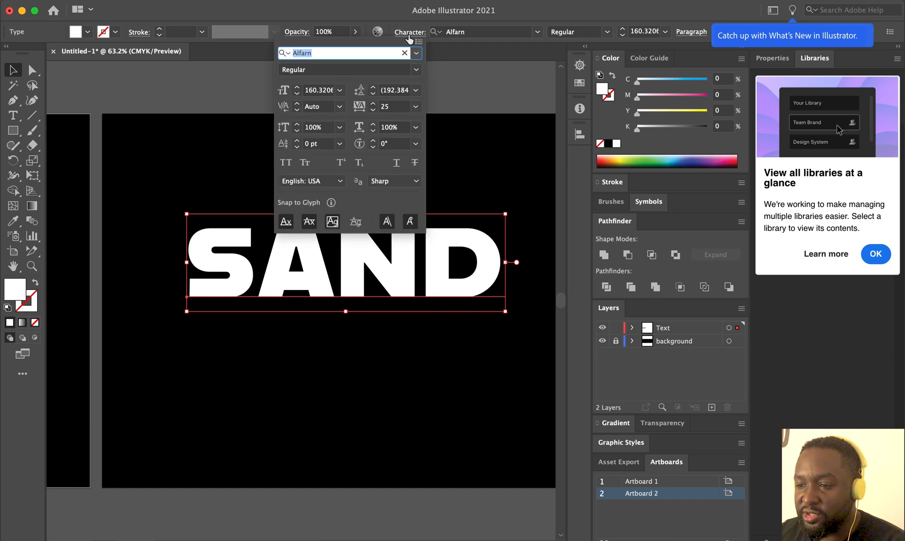
pyautogui.click(416, 106)
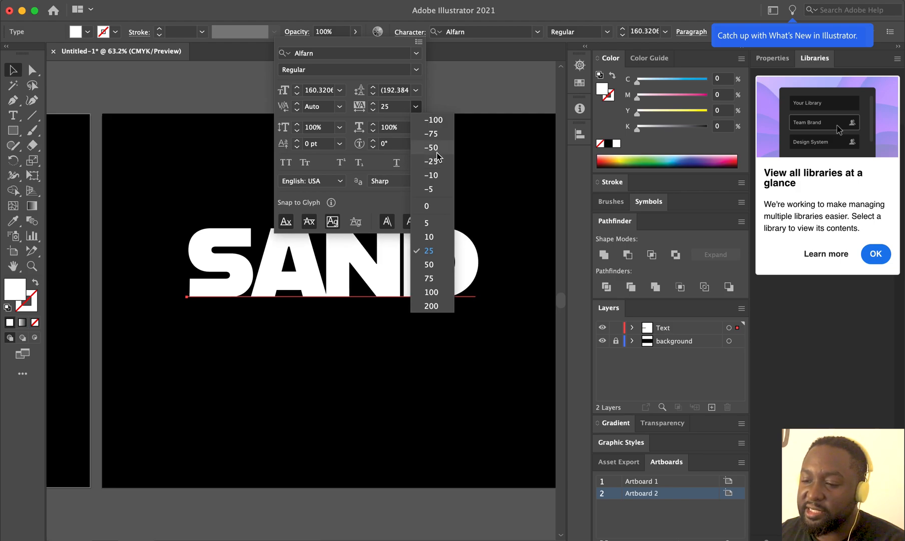
pyautogui.click(431, 148)
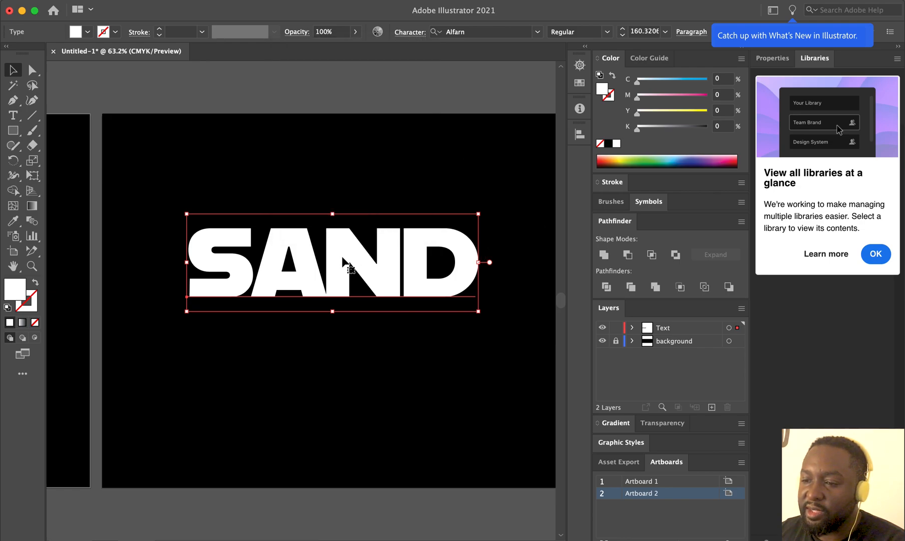
# - Fine-tune the kerning between the A and N of SAND, leaving the gap slightly wider than before
pyautogui.doubleClick(328, 273)
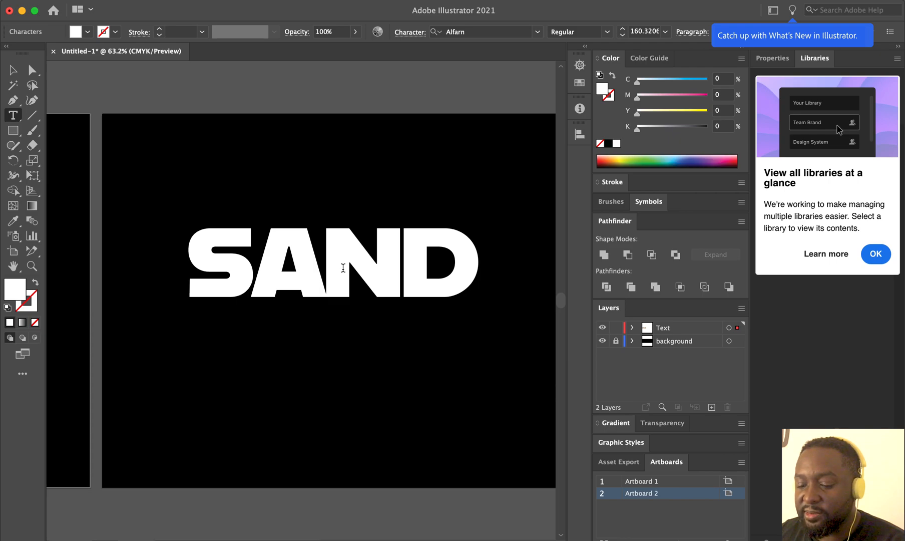
pyautogui.click(324, 258)
pyautogui.doubleClick(325, 258)
pyautogui.click(319, 253)
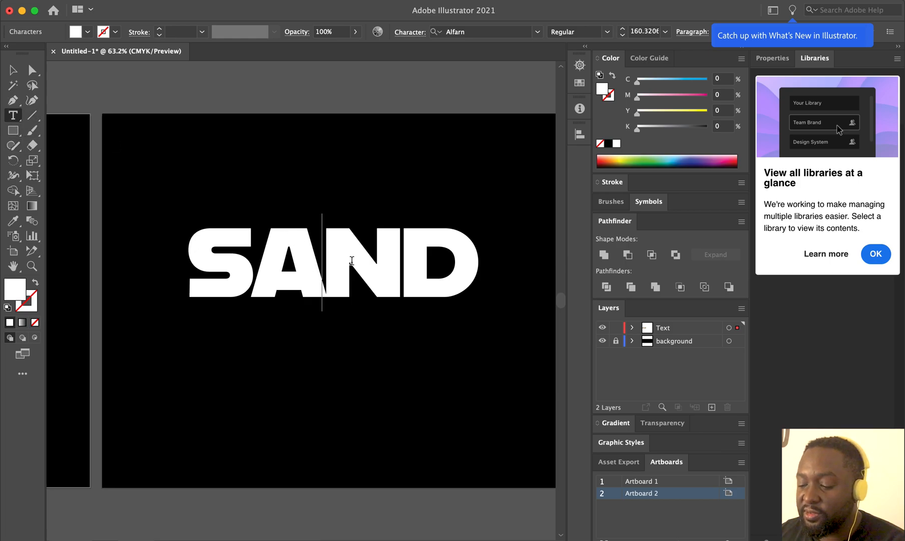
pyautogui.hotkey('alt', 'Right')
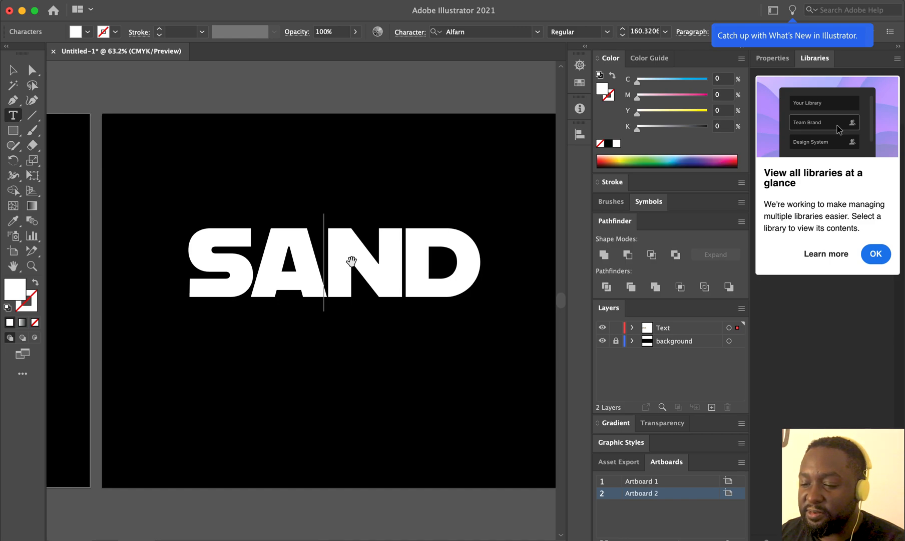
pyautogui.hotkey('alt', 'Right')
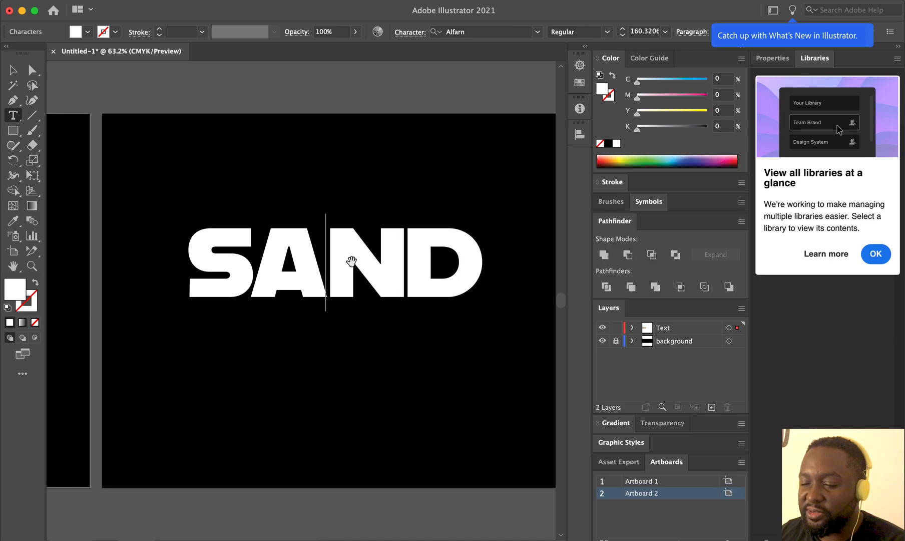
pyautogui.hotkey('alt', 'Left')
pyautogui.hotkey('alt', 'Left')
pyautogui.hotkey('alt', 'Left')
pyautogui.hotkey('alt', 'Left')
pyautogui.hotkey('alt', 'Left')
pyautogui.hotkey('alt', 'Left')
pyautogui.hotkey('alt', 'Left')
pyautogui.hotkey('alt', 'Left')
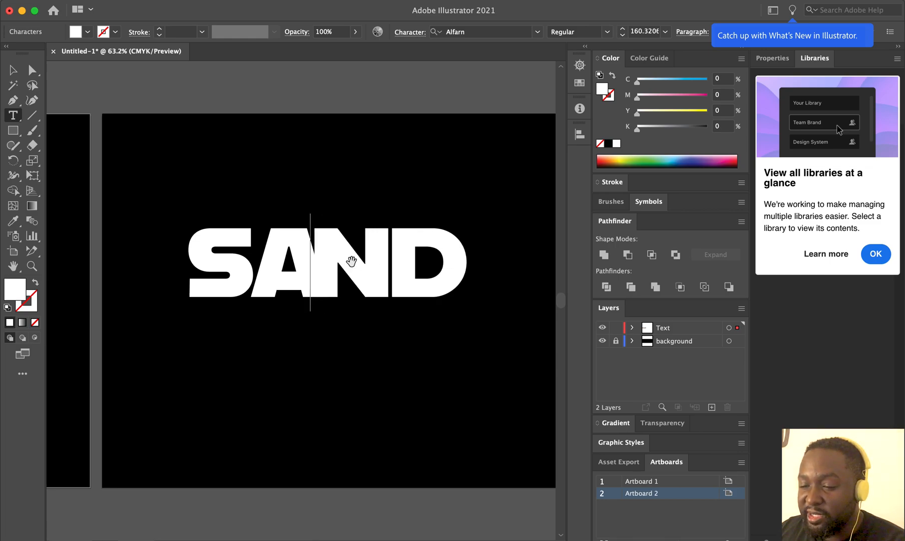
pyautogui.hotkey('alt', 'Left')
pyautogui.hotkey('alt', 'Left')
pyautogui.hotkey('alt', 'Left')
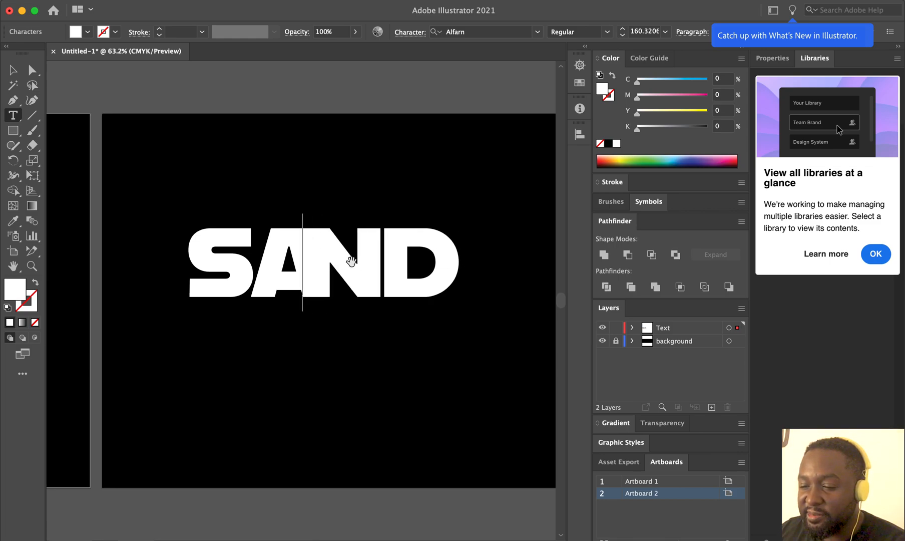
pyautogui.hotkey('alt', 'Right')
pyautogui.hotkey('alt', 'Right')
pyautogui.hotkey('alt', 'Right')
pyautogui.hotkey('alt', 'Right')
pyautogui.hotkey('alt', 'Right')
pyautogui.hotkey('alt', 'Right')
pyautogui.hotkey('alt', 'Right')
pyautogui.hotkey('alt', 'Right')
pyautogui.hotkey('alt', 'Right')
pyautogui.hotkey('alt', 'Right')
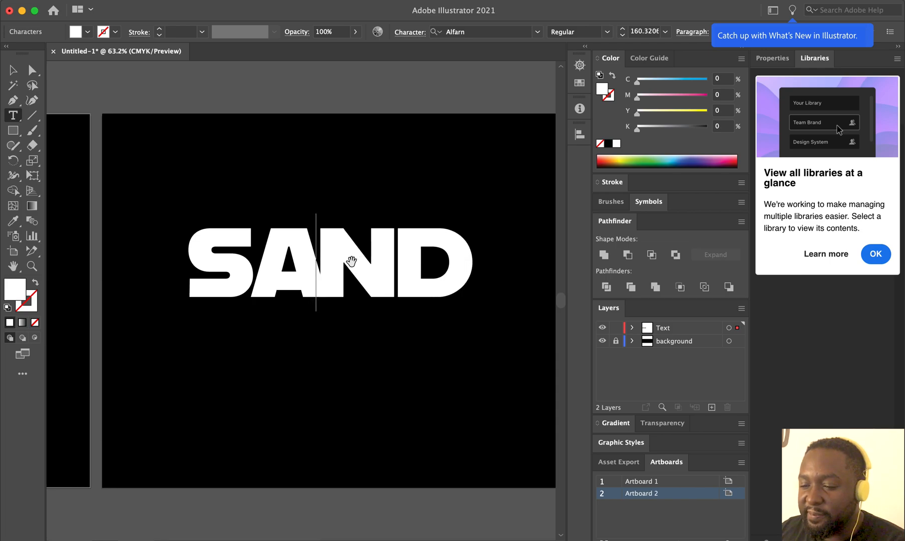
pyautogui.hotkey('alt', 'Right')
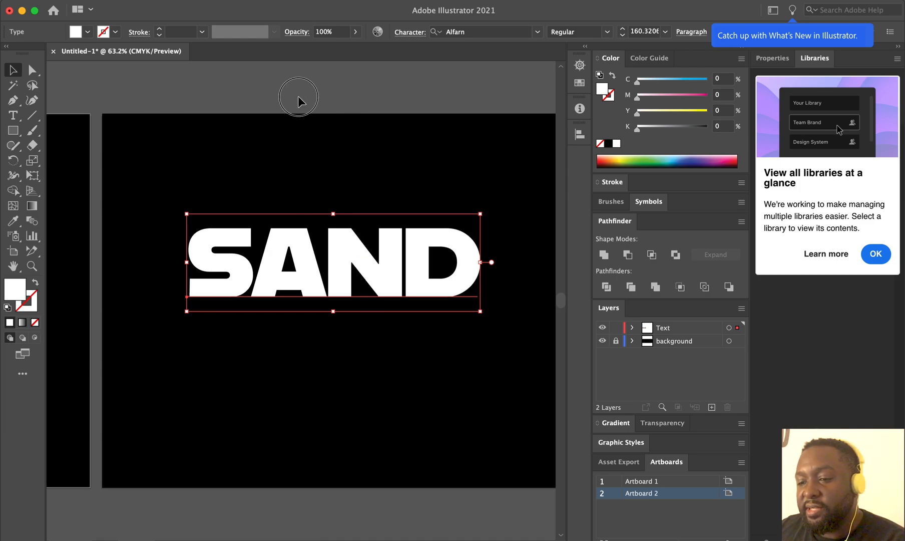
pyautogui.click(321, 112)
# - Add "BETWEEN MY TOES" as point text above the second artboard and enlarge it to about 41 pt
pyautogui.hscroll(-5, 346, 178)
pyautogui.hscroll(-10, 333, 177)
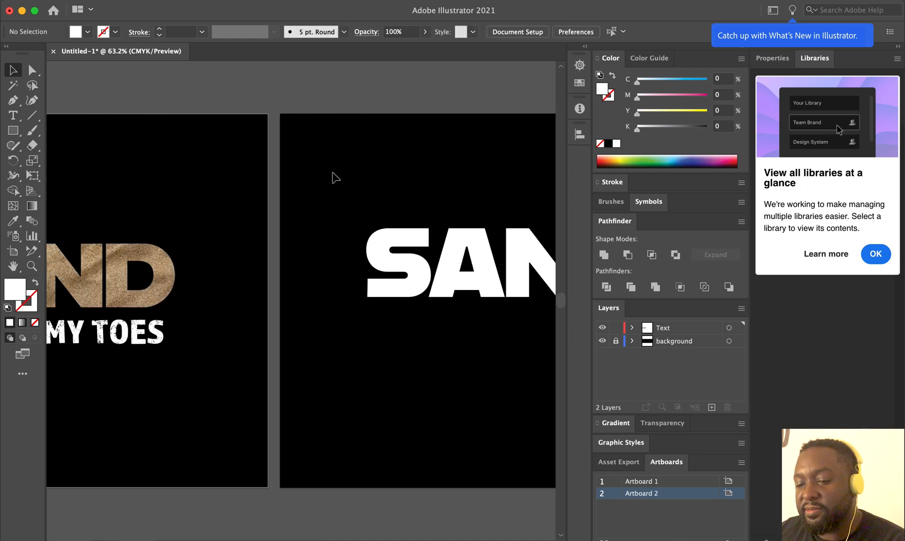
pyautogui.hscroll(12, 139, 293)
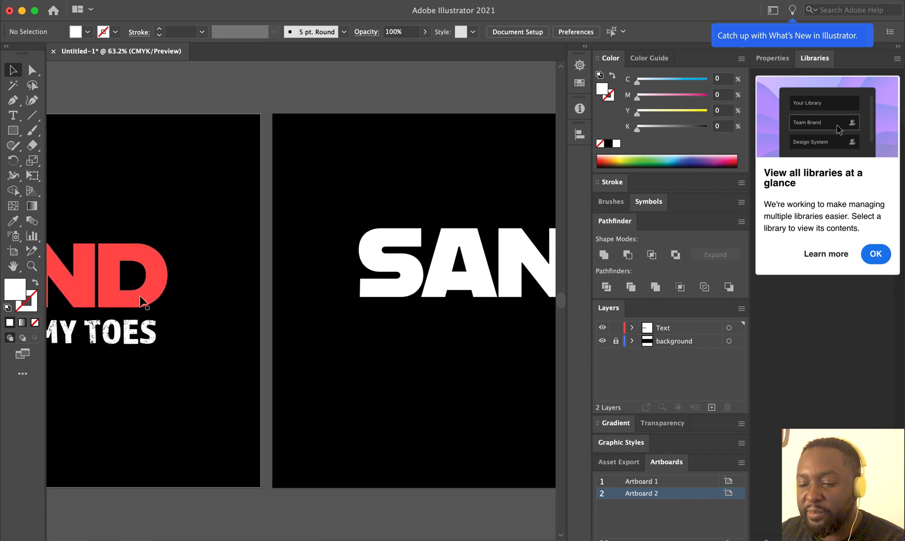
pyautogui.click(21, 120)
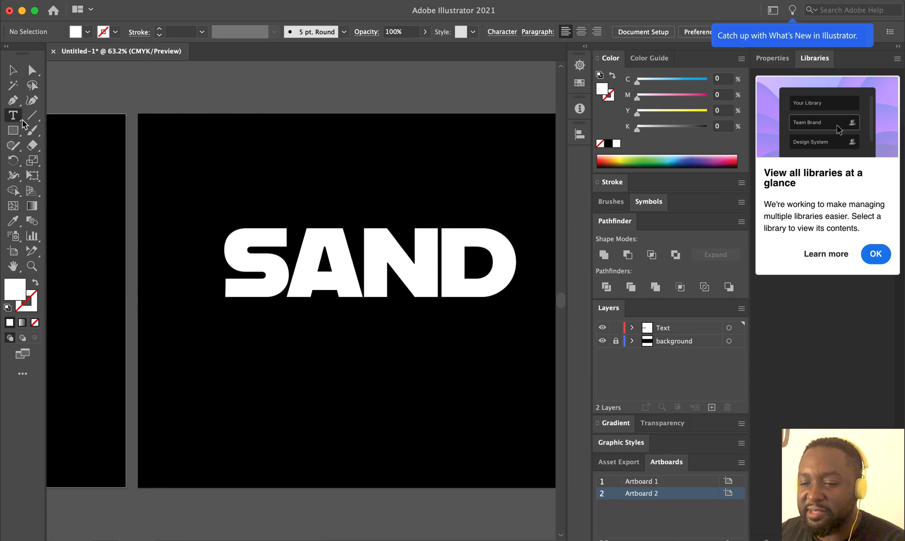
pyautogui.click(210, 91)
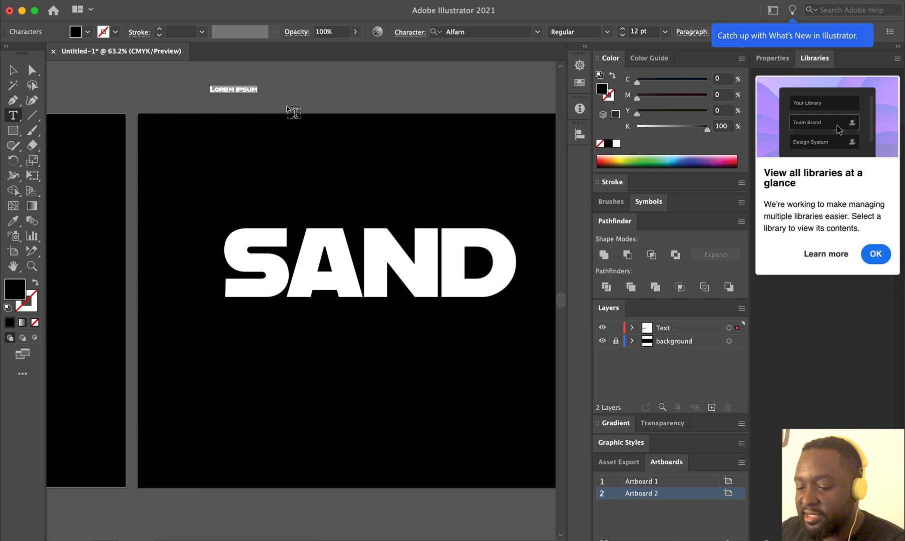
pyautogui.write('BETWEEN MY TOES')
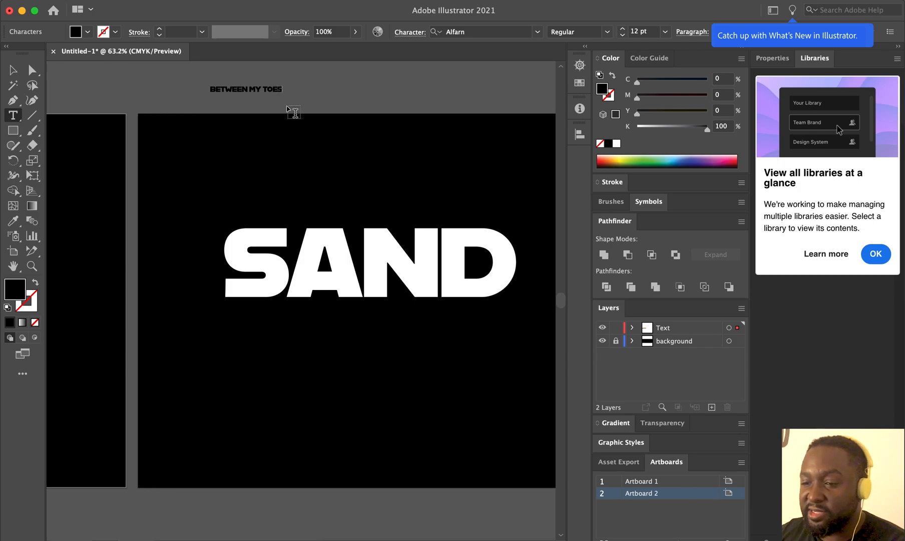
pyautogui.click(13, 70)
pyautogui.hscroll(-2, 129, 262)
pyautogui.hscroll(-5, 128, 262)
pyautogui.hscroll(3, 403, 205)
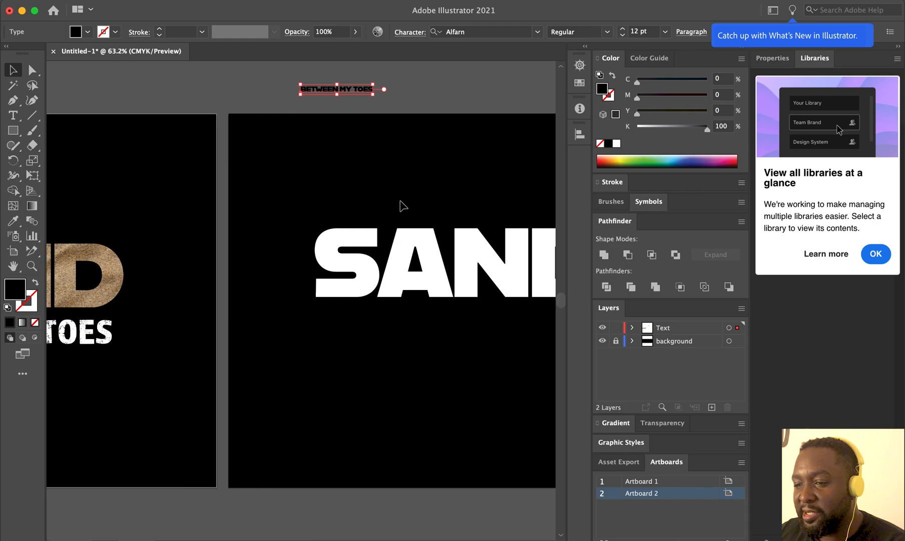
pyautogui.moveTo(388, 94); pyautogui.dragTo(541, 182)
# - Change the BETWEEN MY TOES text's font to Almaq in the Rough style
pyautogui.hscroll(1, 470, 186)
pyautogui.hscroll(2, 470, 187)
pyautogui.click(538, 32)
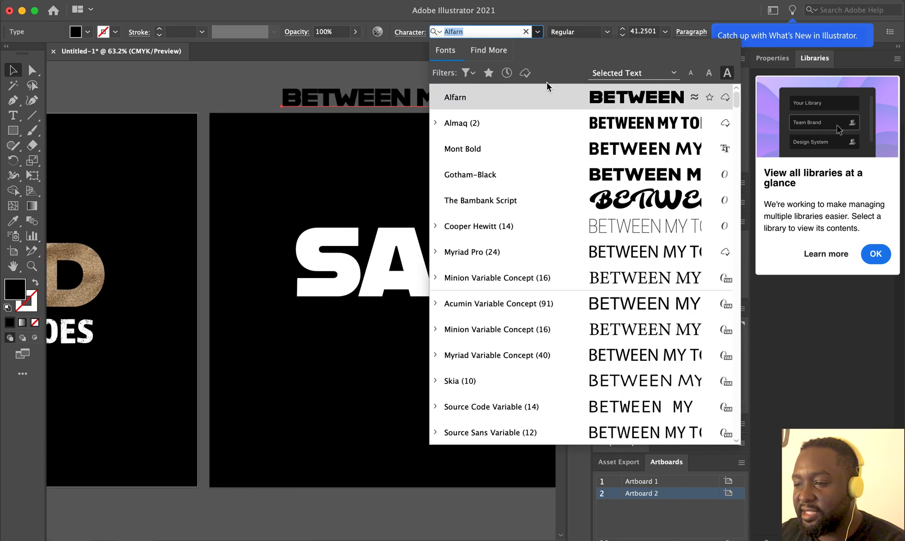
pyautogui.click(592, 132)
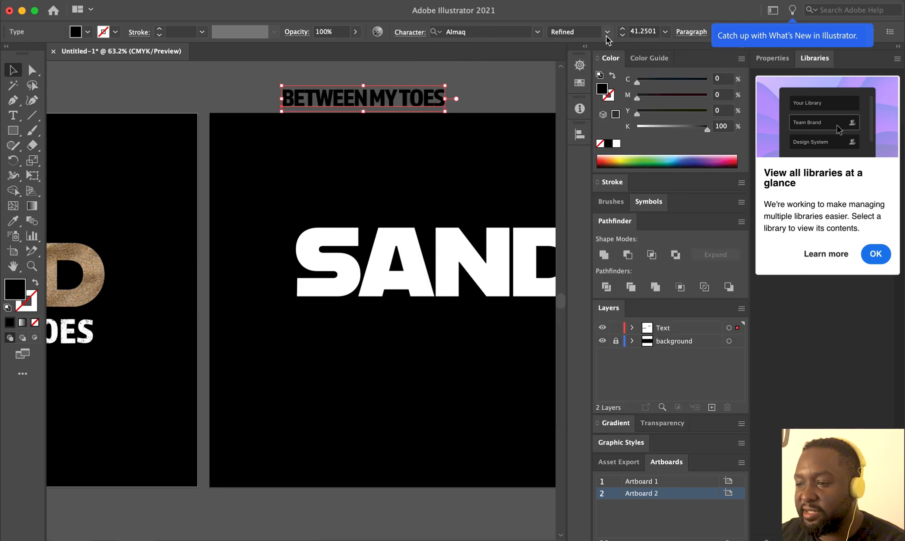
pyautogui.click(607, 34)
pyautogui.click(571, 58)
pyautogui.click(474, 99)
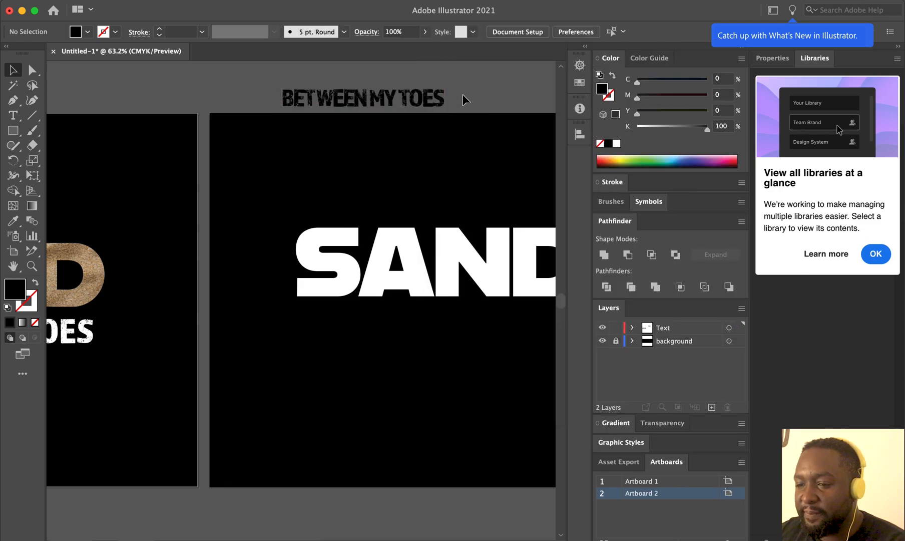
# - Set the tracking of the BETWEEN MY TOES text to 0
pyautogui.click(439, 97)
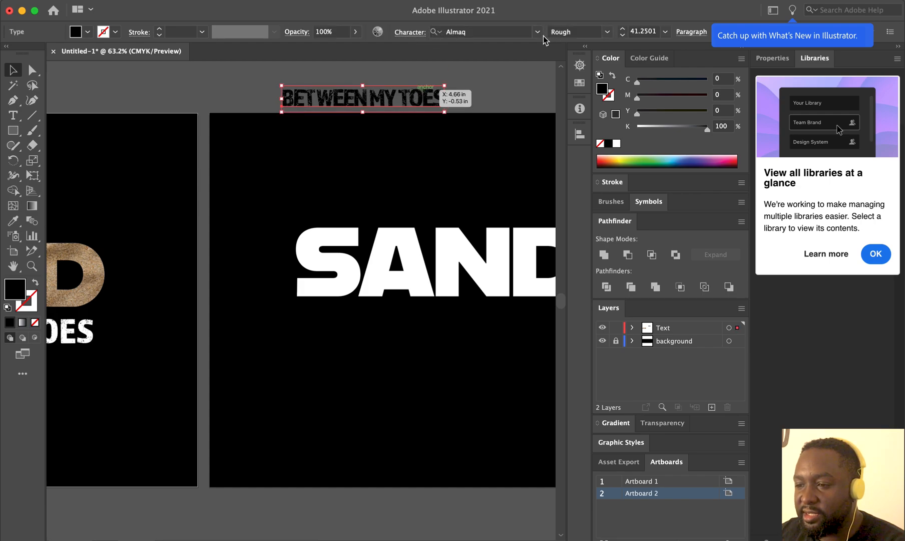
pyautogui.click(410, 33)
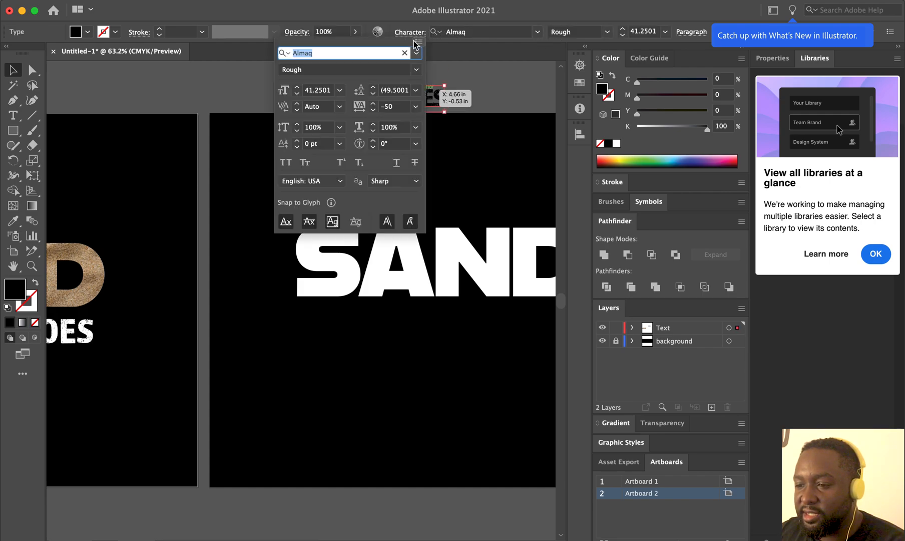
pyautogui.click(416, 106)
pyautogui.click(434, 205)
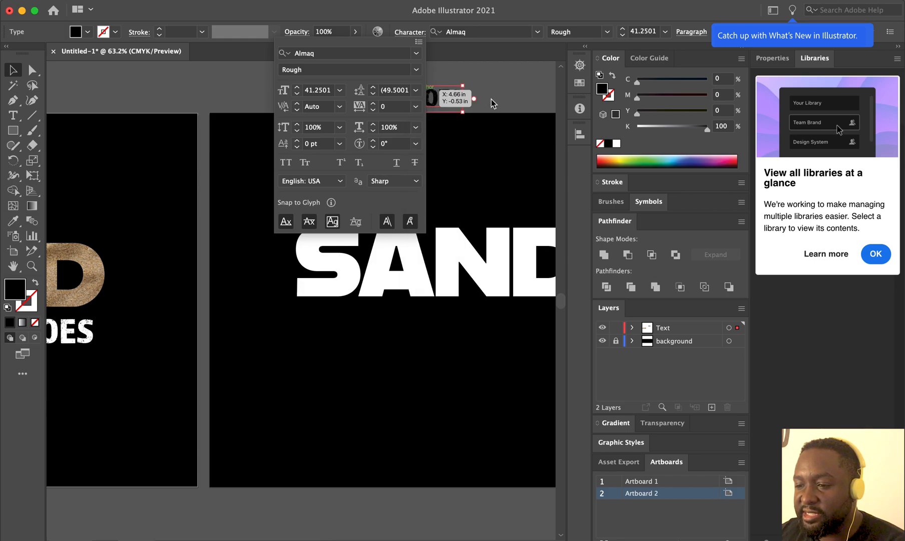
# - Move the BETWEEN MY TOES text onto the second artboard below SAND and fill it with white
pyautogui.moveTo(452, 111); pyautogui.dragTo(458, 342)
pyautogui.click(615, 144)
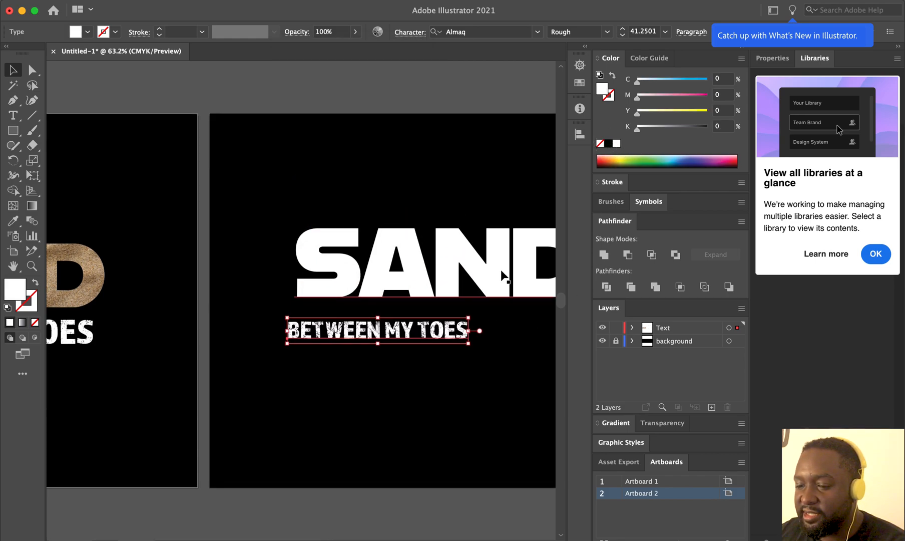
pyautogui.click(408, 33)
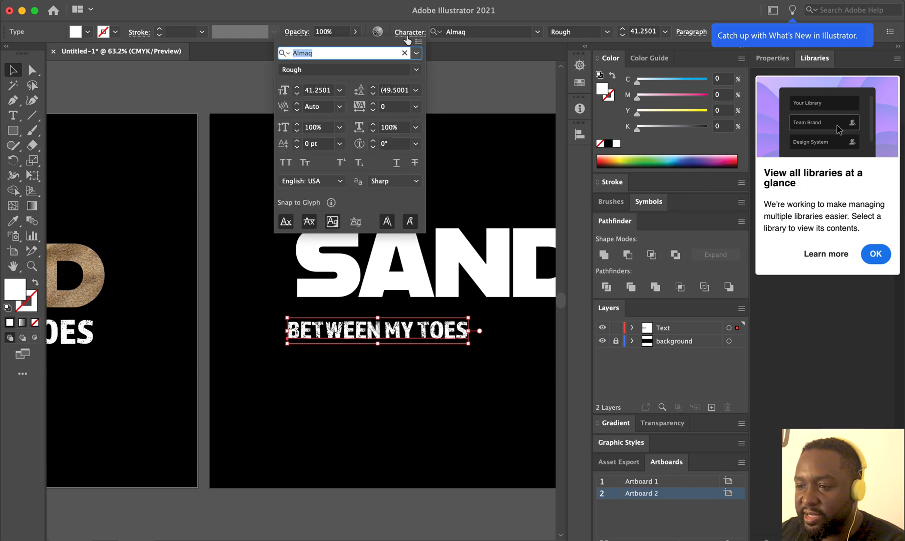
pyautogui.click(408, 36)
pyautogui.click(408, 33)
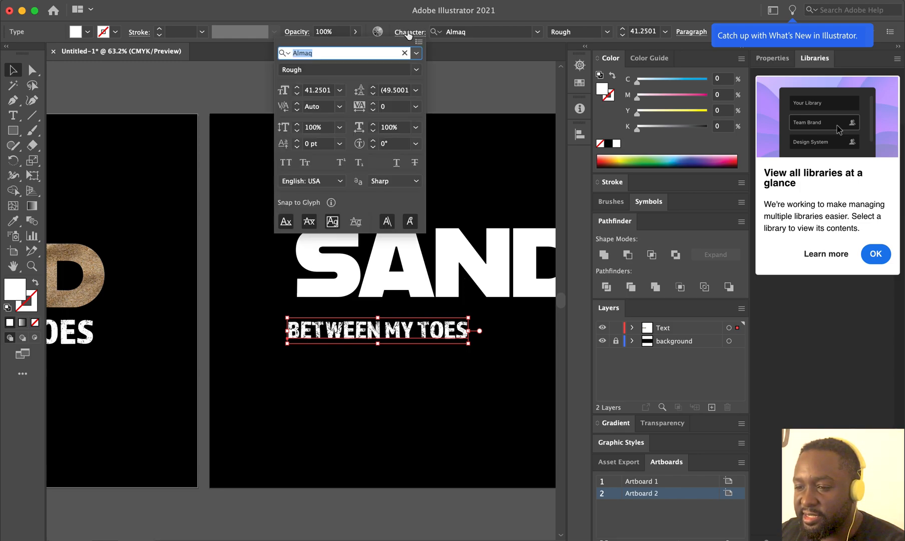
pyautogui.click(408, 33)
# - Enlarge the BETWEEN MY TOES text to about 66 pt, nearly as wide as SAND, and position it just beneath that word
pyautogui.hscroll(3, 481, 351)
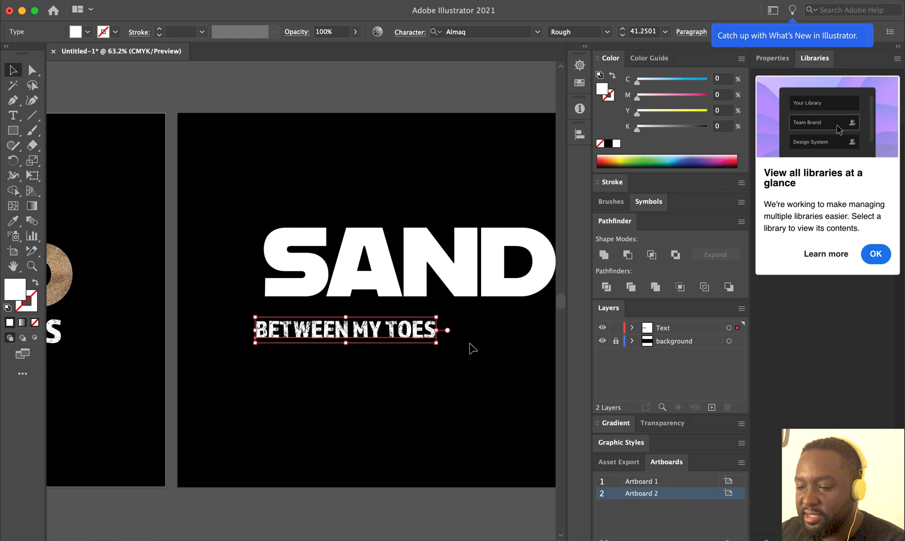
pyautogui.hscroll(2, 478, 349)
pyautogui.moveTo(418, 344); pyautogui.dragTo(525, 358)
pyautogui.moveTo(454, 351)
pyautogui.mouseDown()
pyautogui.moveTo(451, 343)
pyautogui.moveTo(469, 335)
pyautogui.moveTo(458, 334)
pyautogui.mouseUp()
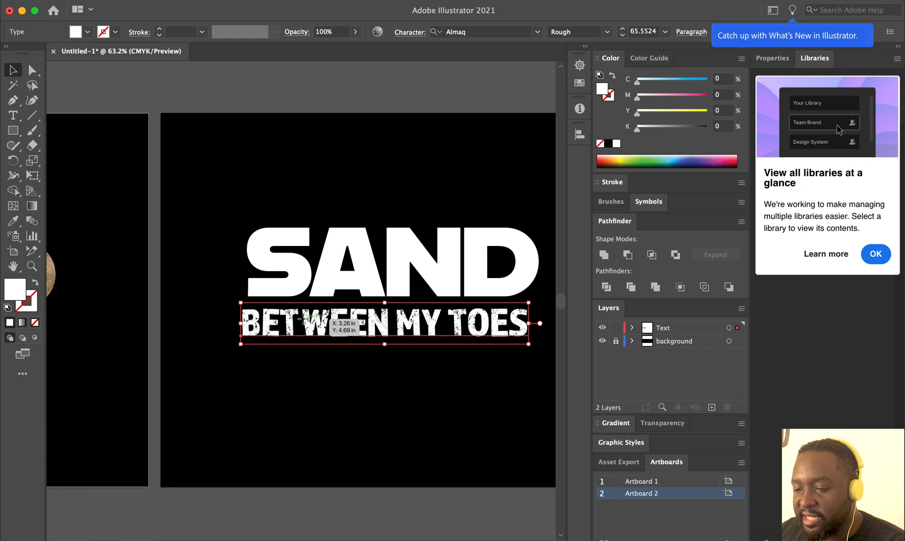
# - Tighten the kerning between the T and W of BETWEEN slightly
pyautogui.doubleClick(310, 325)
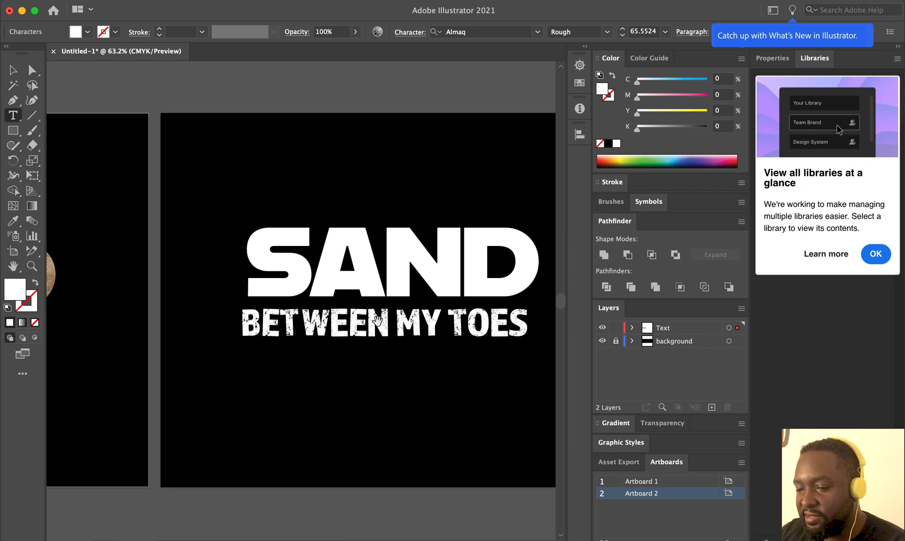
pyautogui.hotkey('alt', 'Left')
pyautogui.hotkey('alt', 'Left')
pyautogui.hotkey('alt', 'Left')
pyautogui.hotkey('alt', 'Left')
pyautogui.hotkey('alt', 'Left')
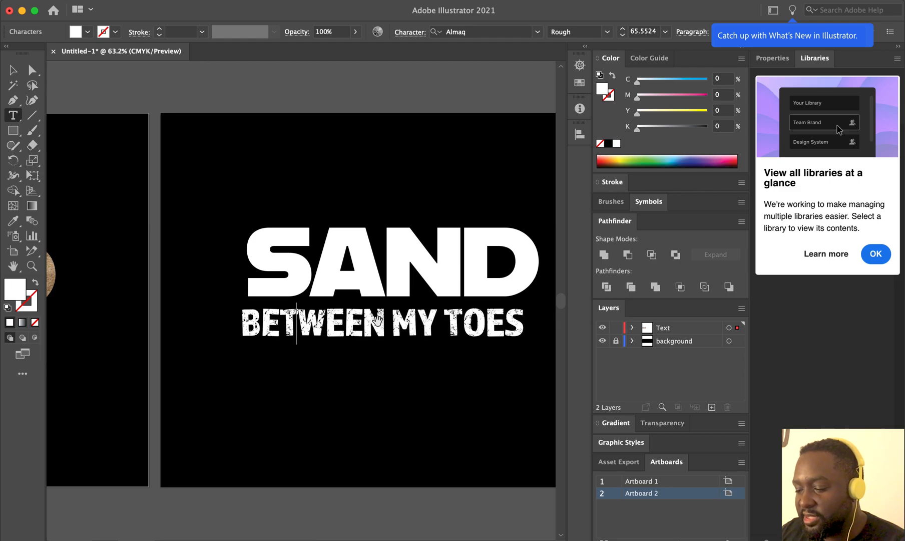
pyautogui.hotkey('alt', 'Right')
pyautogui.hotkey('alt', 'Right')
pyautogui.hotkey('alt', 'Right')
pyautogui.hotkey('alt', 'Right')
pyautogui.hotkey('alt', 'Right')
pyautogui.hotkey('alt', 'Right')
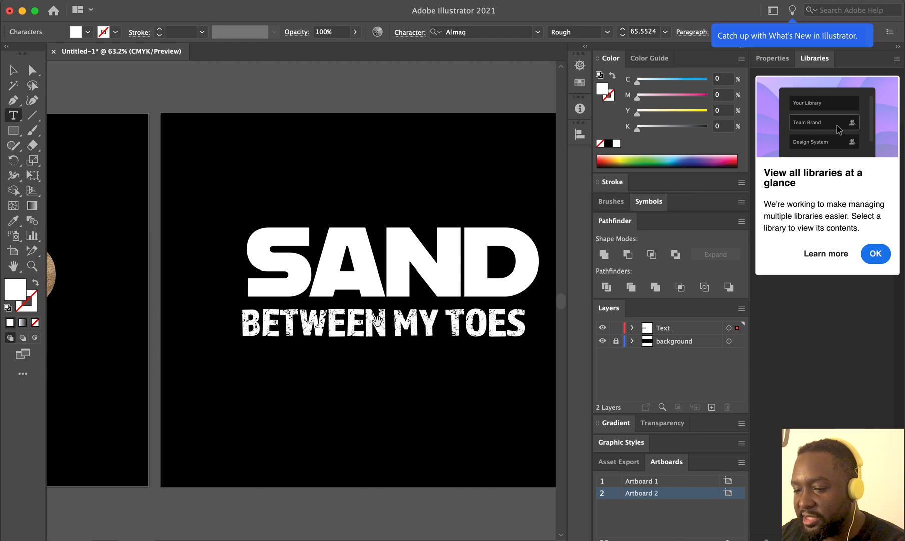
pyautogui.hotkey('alt', 'Left')
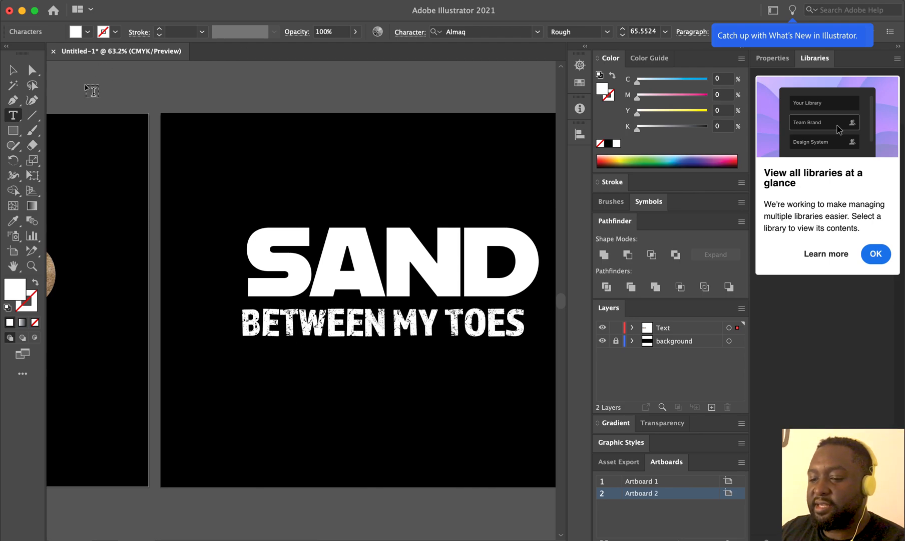
pyautogui.click(13, 71)
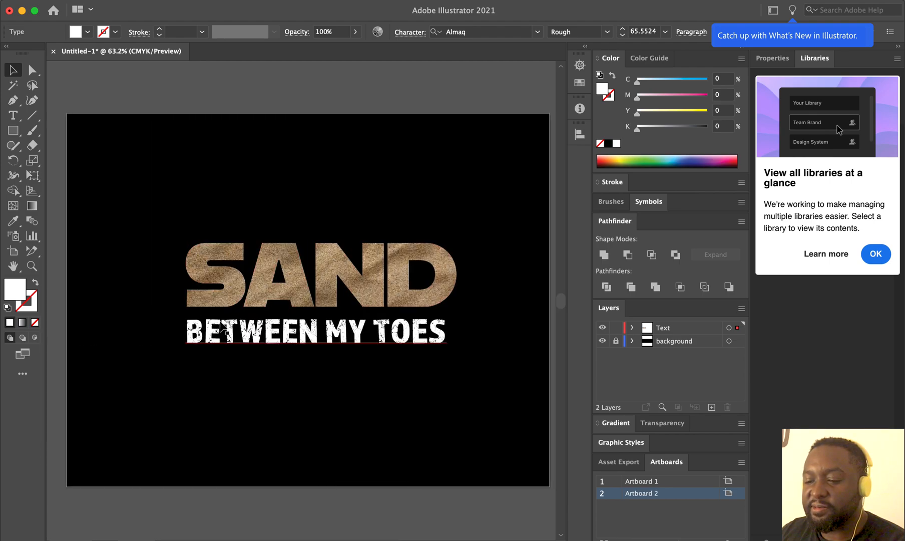
# - Shift the BETWEEN MY TOES line slightly right so it is centred beneath SAND, and deselect it
pyautogui.hscroll(10, 372, 202)
pyautogui.hscroll(6, 335, 194)
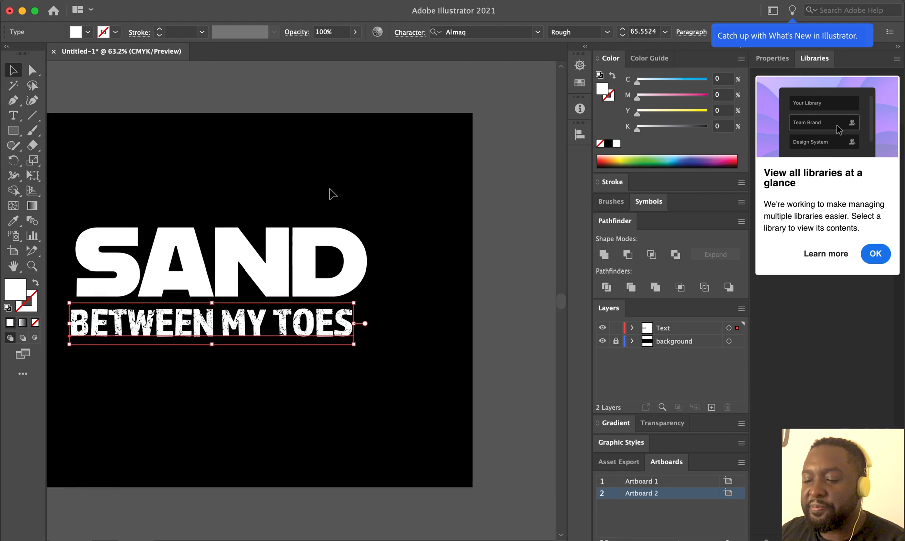
pyautogui.hscroll(-4, 334, 194)
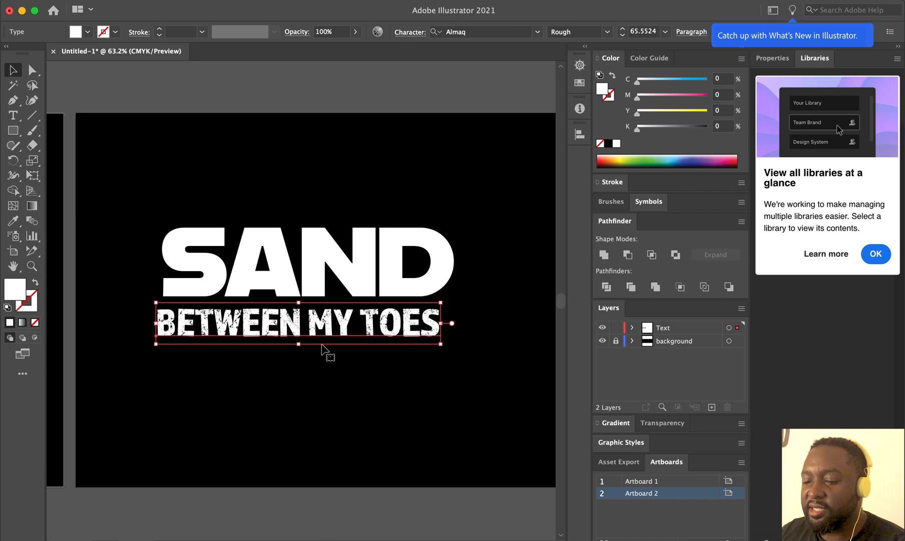
pyautogui.moveTo(321, 328); pyautogui.dragTo(342, 323)
pyautogui.click(299, 97)
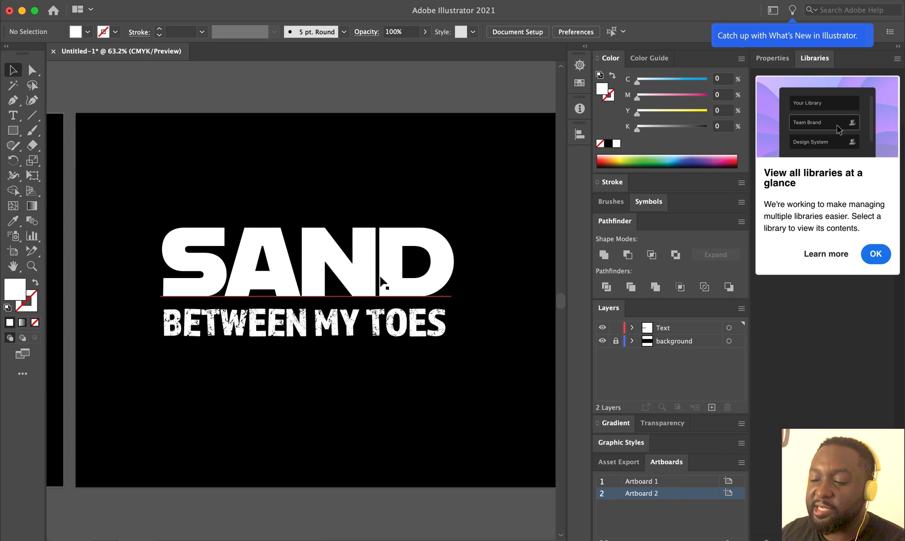
pyautogui.click(96, 2)
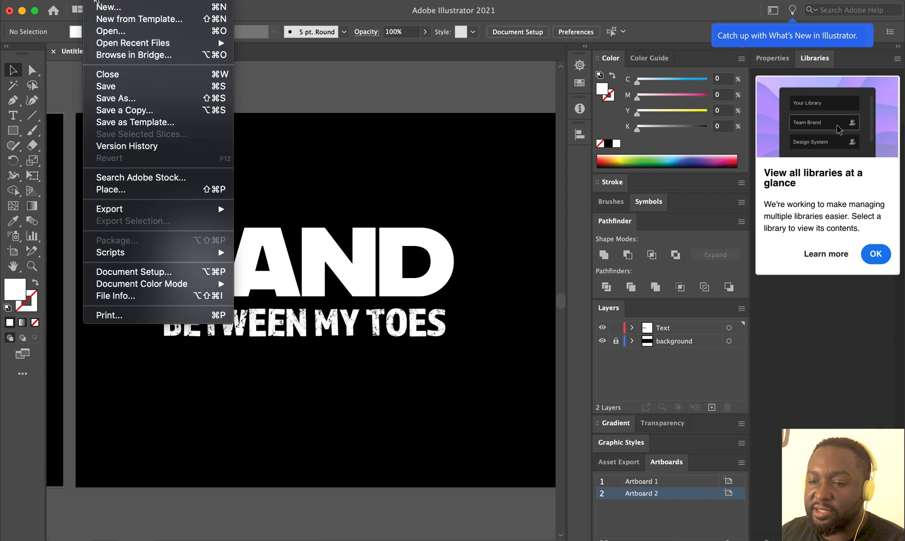
pyautogui.click(141, 191)
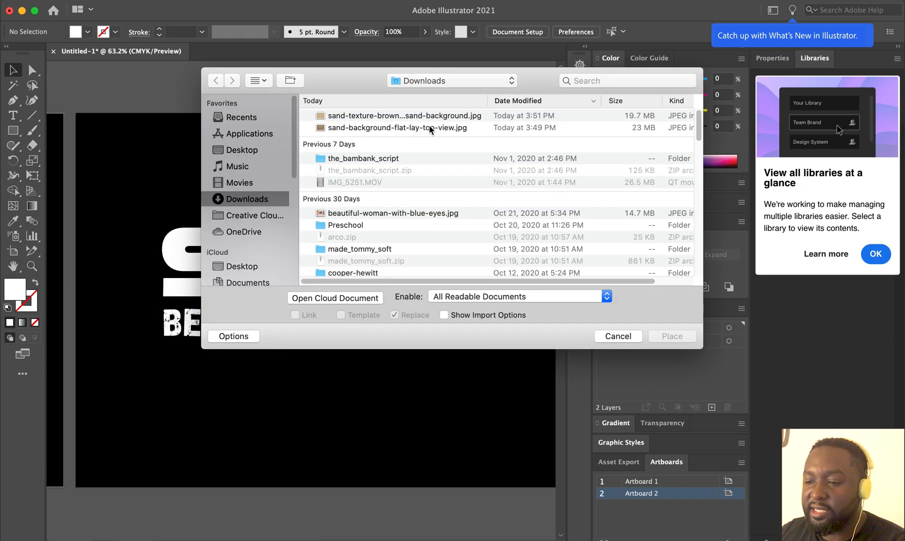
pyautogui.click(391, 118)
pyautogui.doubleClick(376, 125)
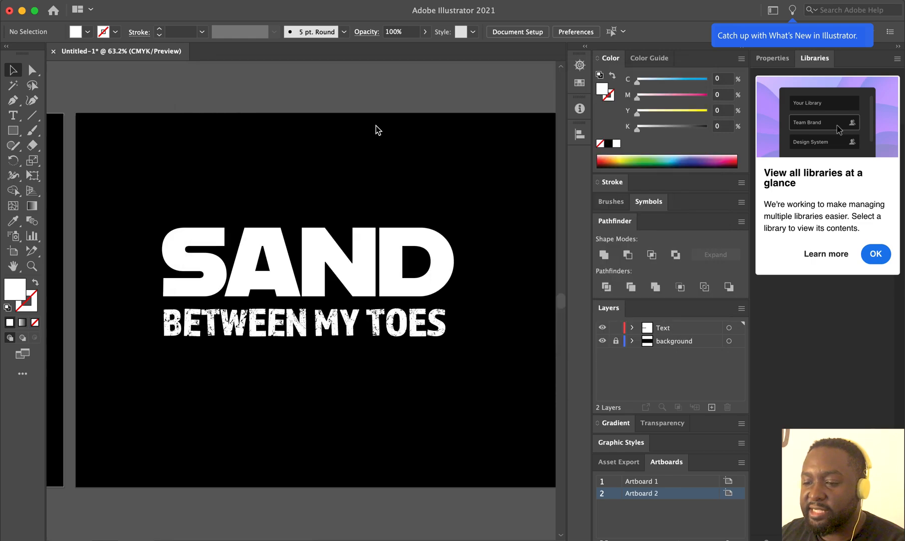
pyautogui.click(174, 79)
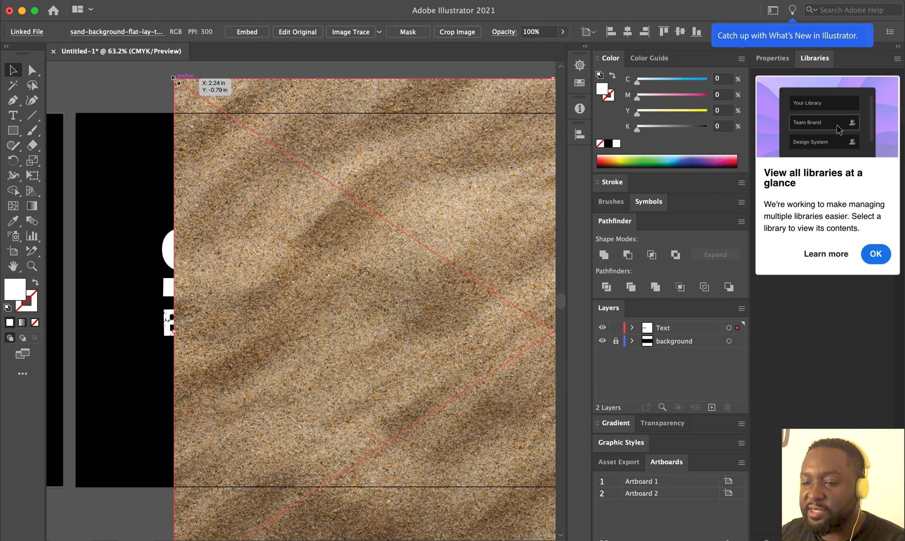
pyautogui.press('Delete')
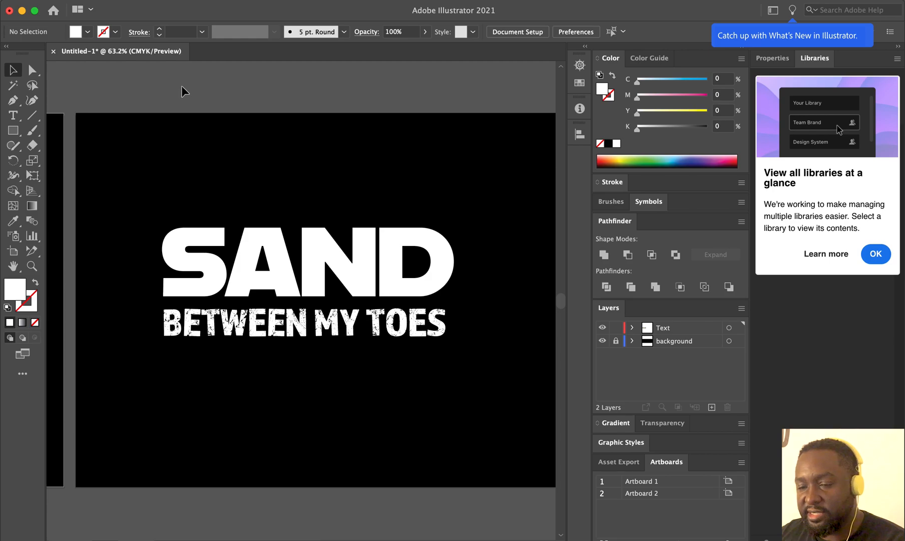
# - Place sand-background-flat-lay-top-view.jpg on the second artboard, scaled down to slightly wider than the word SAND, and position it over the text
pyautogui.click(92, 1)
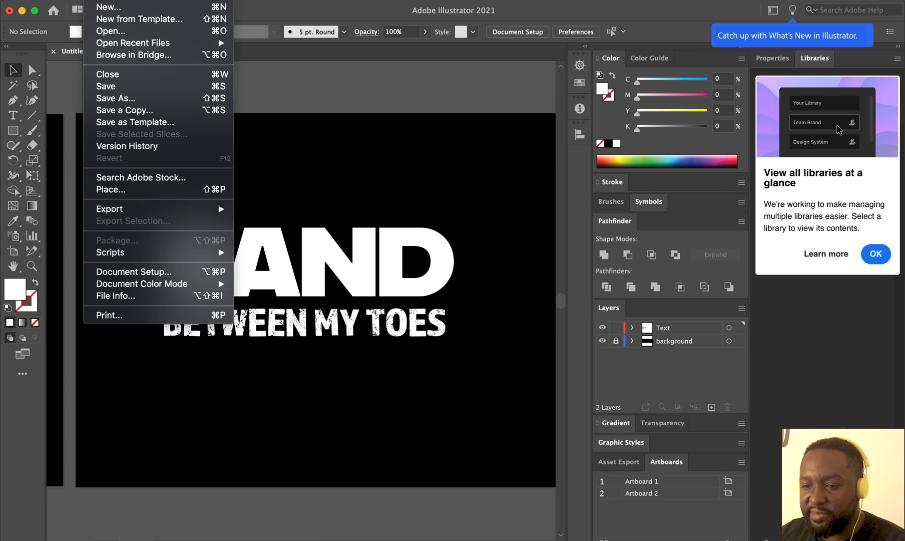
pyautogui.click(152, 194)
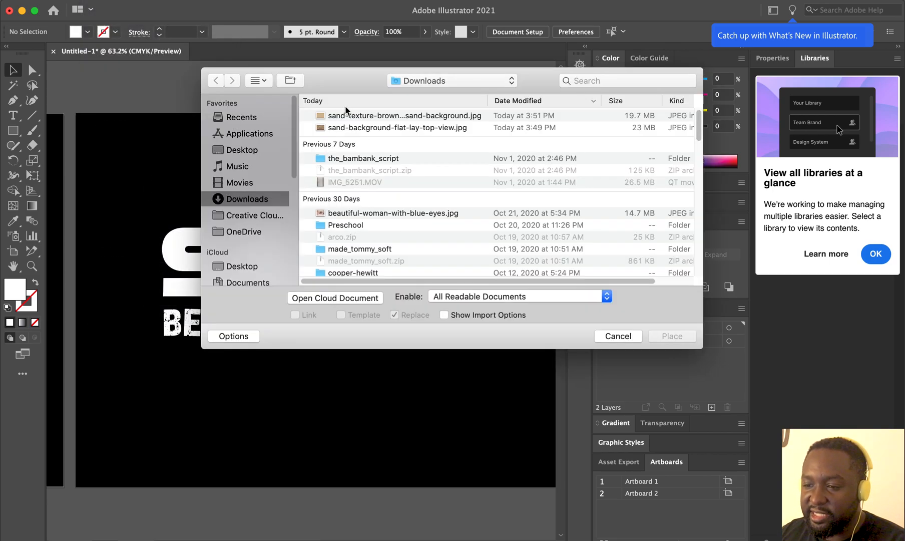
pyautogui.click(334, 128)
pyautogui.click(680, 335)
pyautogui.moveTo(133, 79)
pyautogui.mouseDown()
pyautogui.moveTo(293, 215)
pyautogui.moveTo(464, 304)
pyautogui.mouseUp()
pyautogui.moveTo(292, 149); pyautogui.dragTo(319, 199)
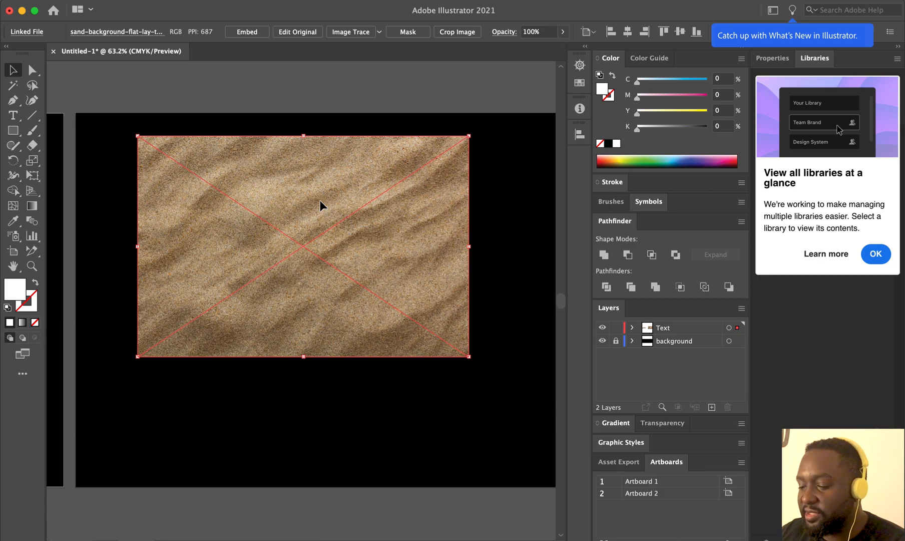
# - Send the sand image to the back of its layer so it sits behind both text lines, and deselect it
pyautogui.press('super+shift+bracketleft')
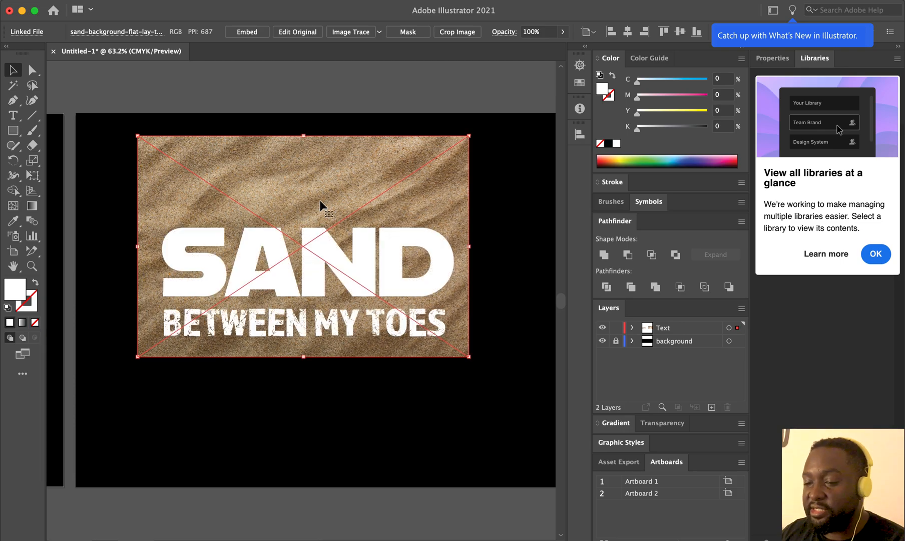
pyautogui.click(307, 86)
pyautogui.rightClick(293, 155)
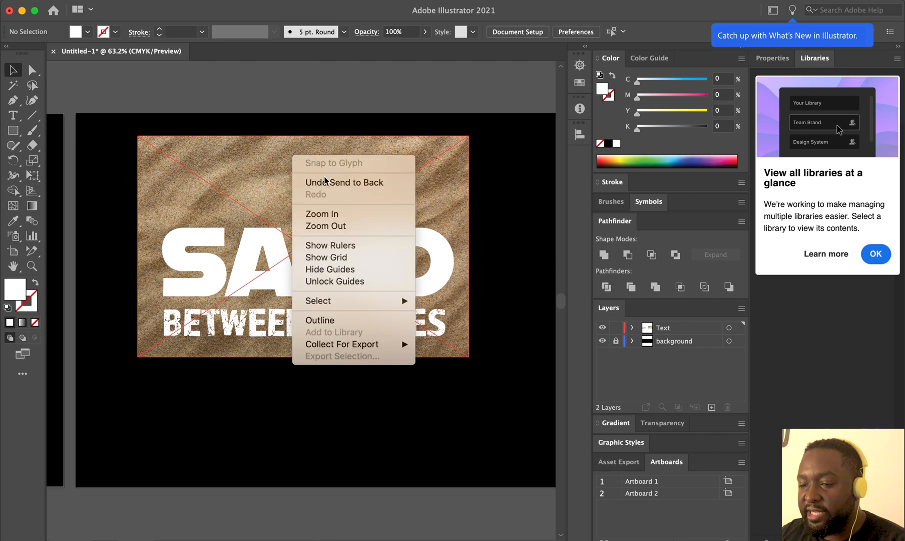
pyautogui.moveTo(375, 303)
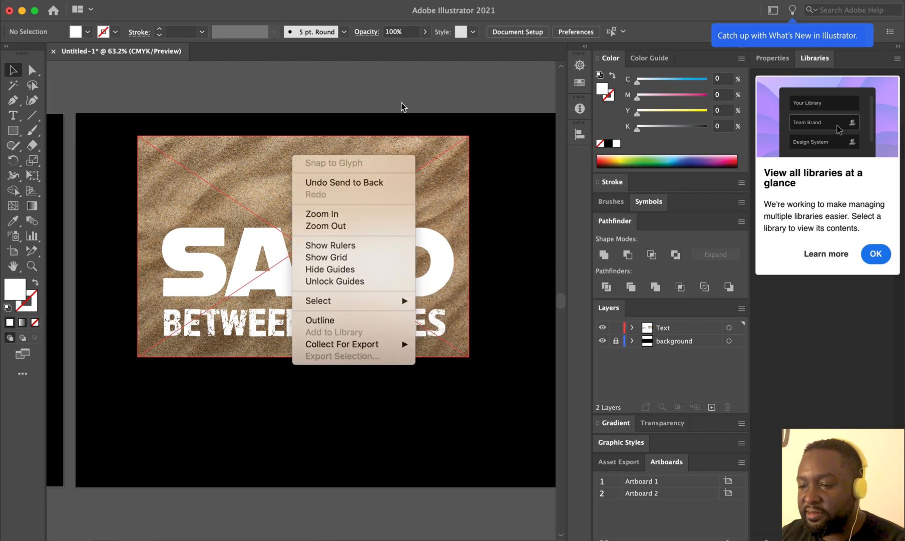
pyautogui.click(399, 154)
pyautogui.click(399, 155)
pyautogui.rightClick(378, 176)
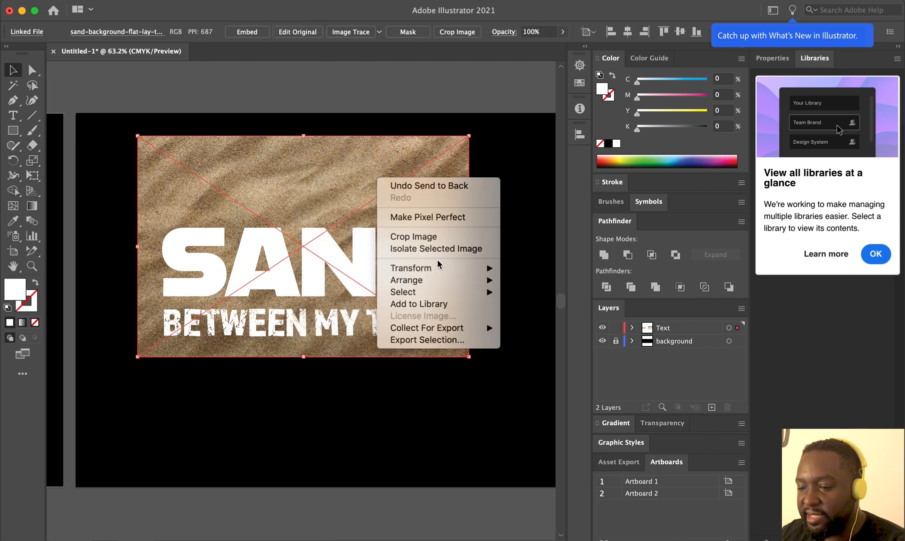
pyautogui.moveTo(451, 283)
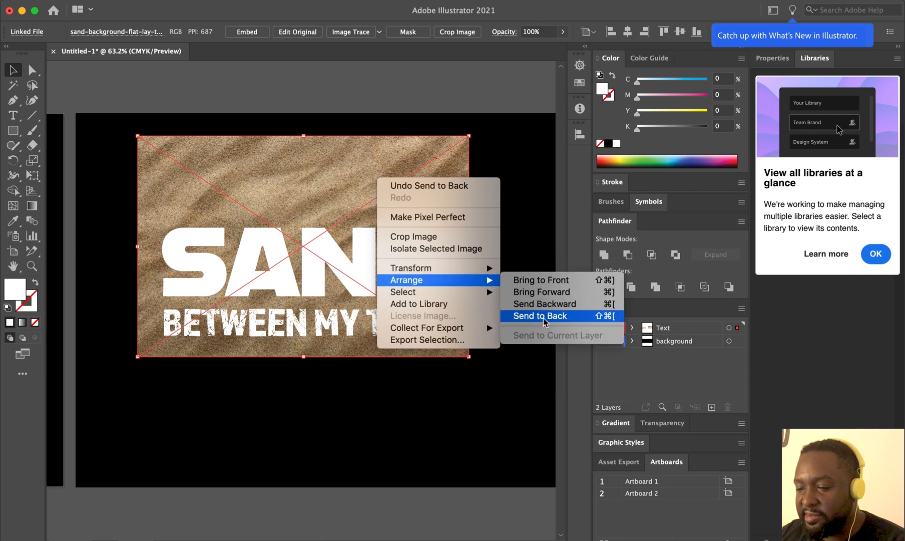
pyautogui.click(406, 75)
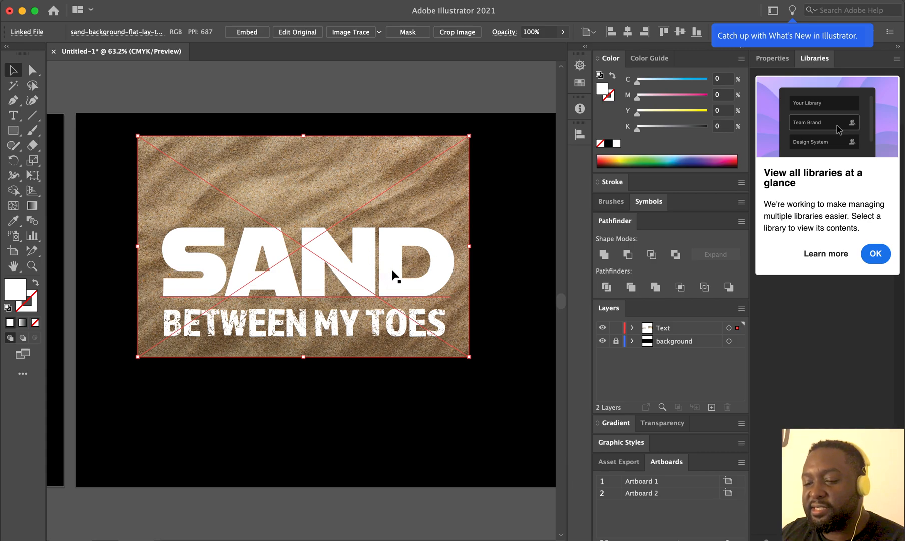
pyautogui.click(382, 89)
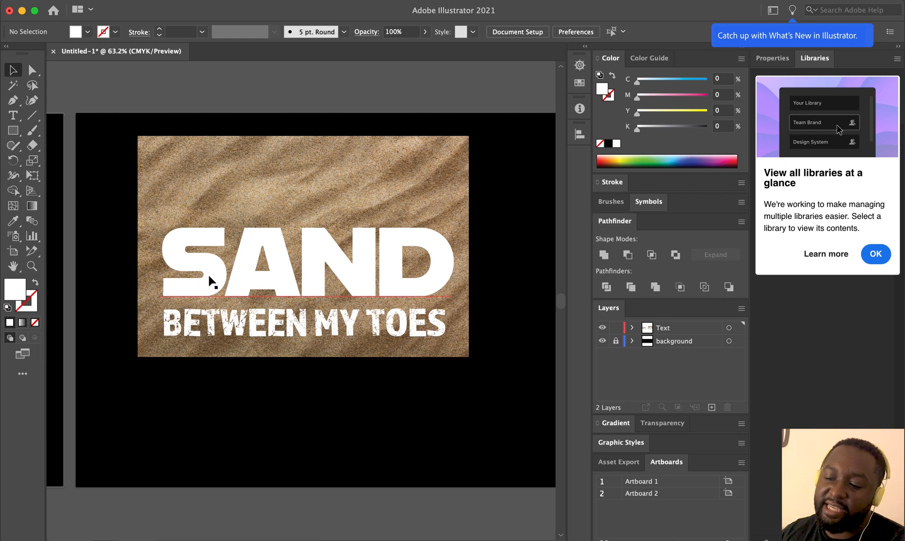
# - Move the sand image down behind the text and shrink it proportionally until it is just slightly wider than SAND
pyautogui.hscroll(-3, 146, 259)
pyautogui.hscroll(-10, 151, 258)
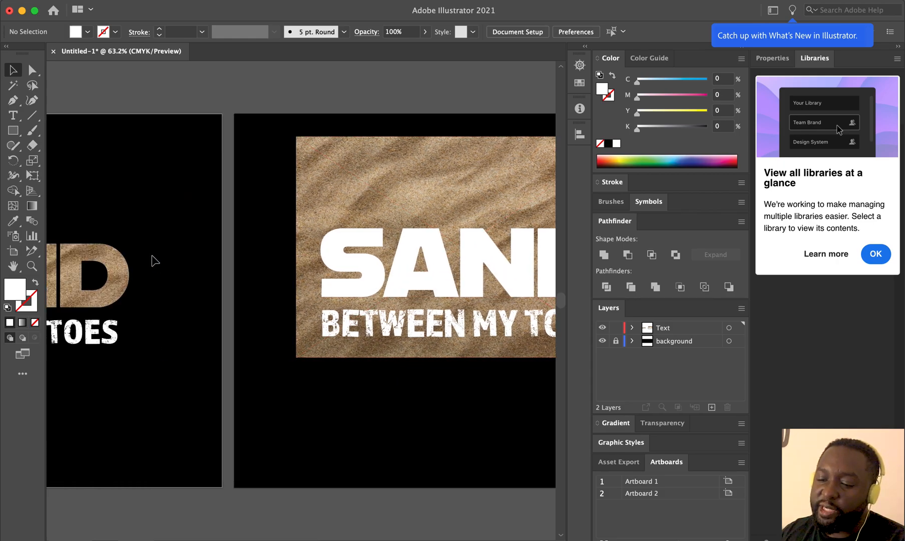
pyautogui.hscroll(-4, 165, 313)
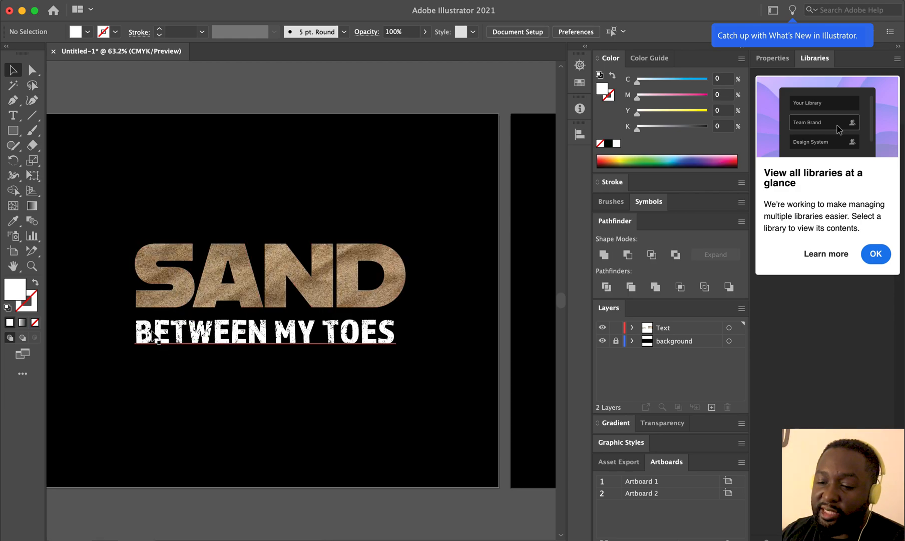
pyautogui.hscroll(12, 405, 316)
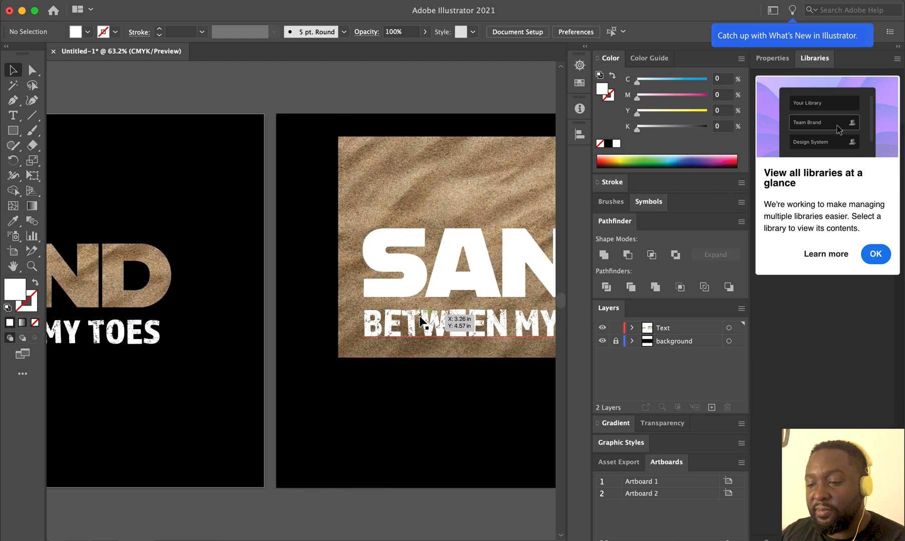
pyautogui.hscroll(5, 407, 316)
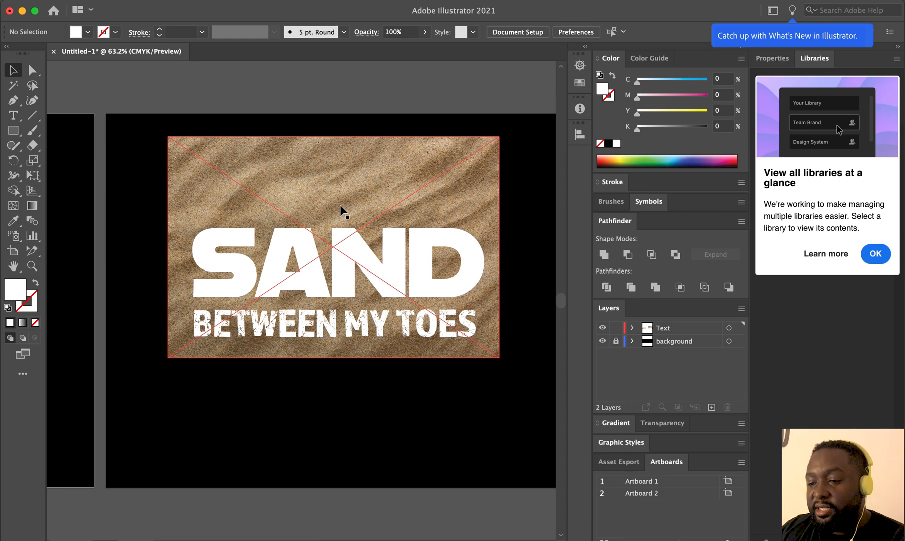
pyautogui.click(316, 182)
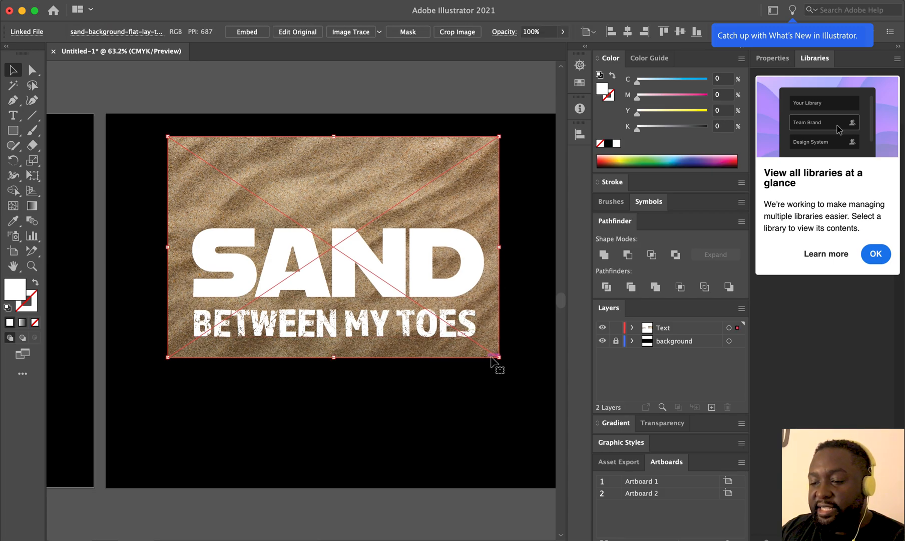
pyautogui.moveTo(404, 205); pyautogui.dragTo(404, 269)
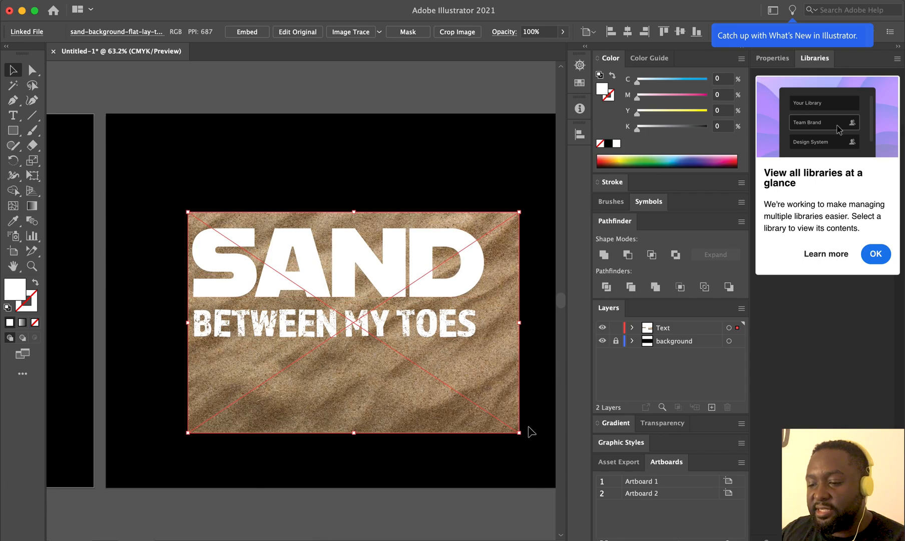
pyautogui.moveTo(519, 433); pyautogui.dragTo(503, 413)
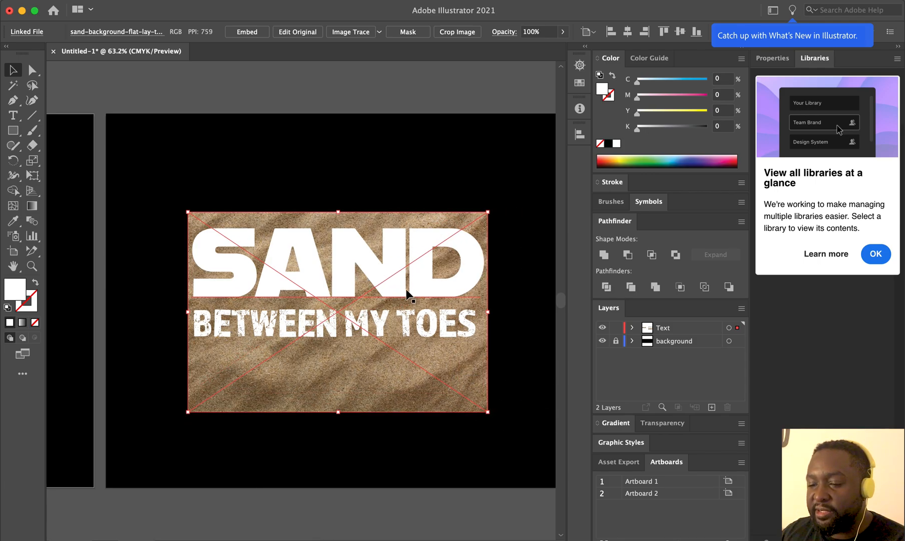
# - Shift the sand image up slightly so it extends above and below both text lines, and deselect it
pyautogui.moveTo(368, 216); pyautogui.dragTo(368, 218)
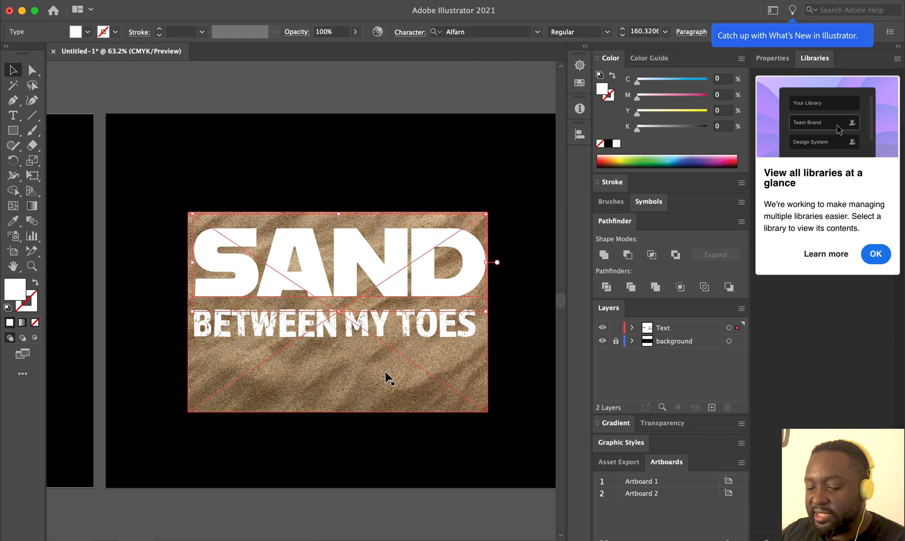
pyautogui.click(519, 327)
pyautogui.moveTo(428, 384); pyautogui.dragTo(422, 381)
pyautogui.hotkey('shift', 'Up')
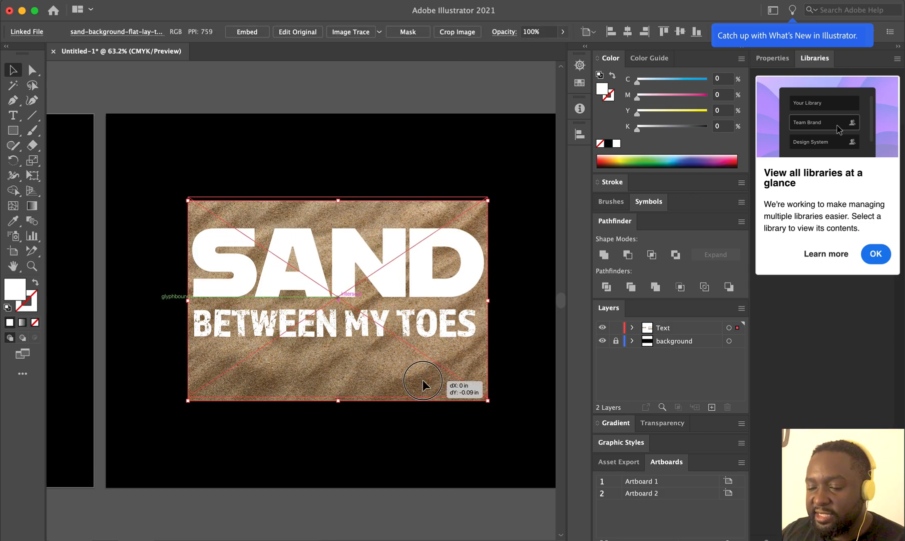
pyautogui.click(527, 244)
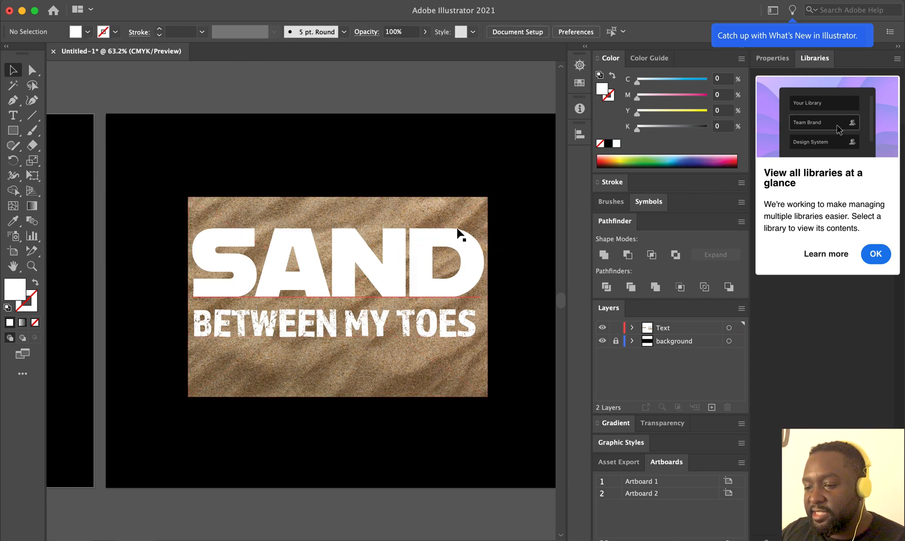
pyautogui.click(433, 236)
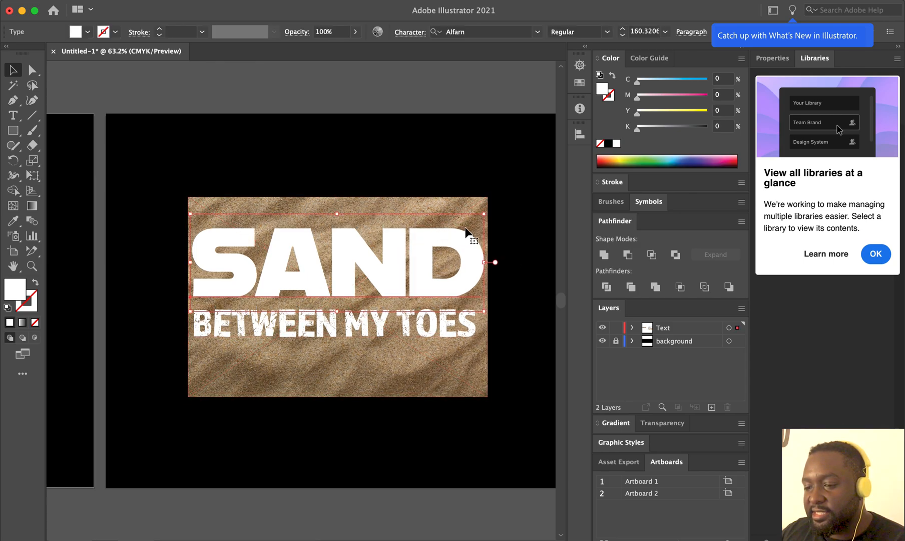
pyautogui.keyDown('shift'); pyautogui.click(428, 197); pyautogui.keyUp('shift')
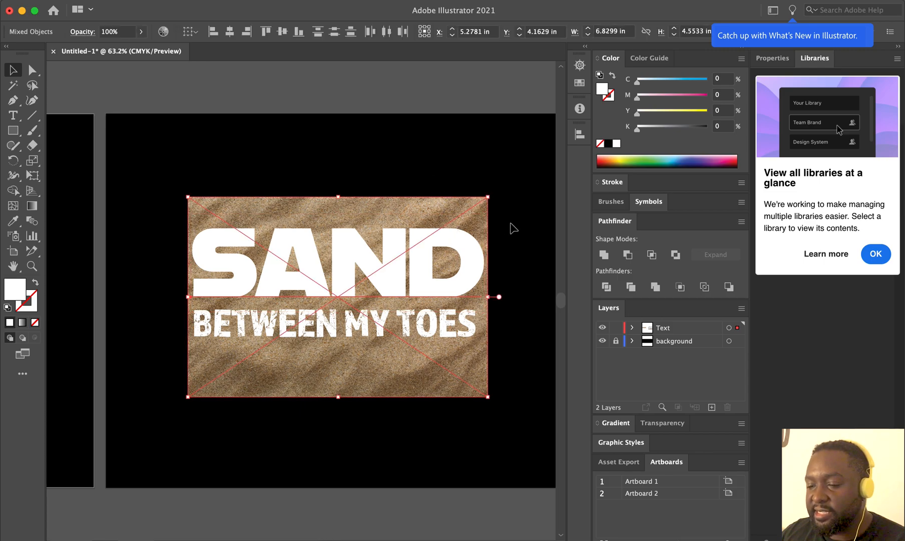
pyautogui.click(516, 218)
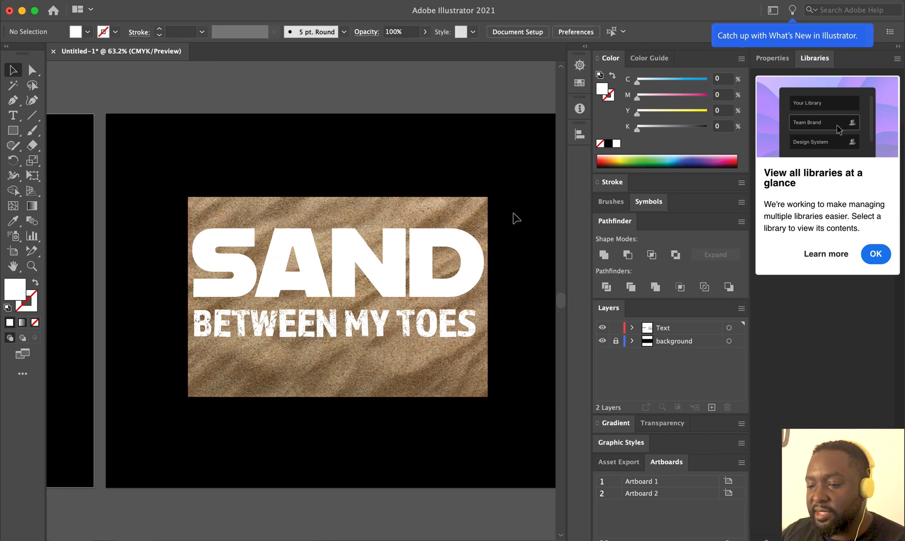
pyautogui.click(439, 259)
pyautogui.click(471, 175)
# - Make a clipping mask from the sand image and the SAND text so the sand fills the letters, and deselect the result
pyautogui.click(463, 199)
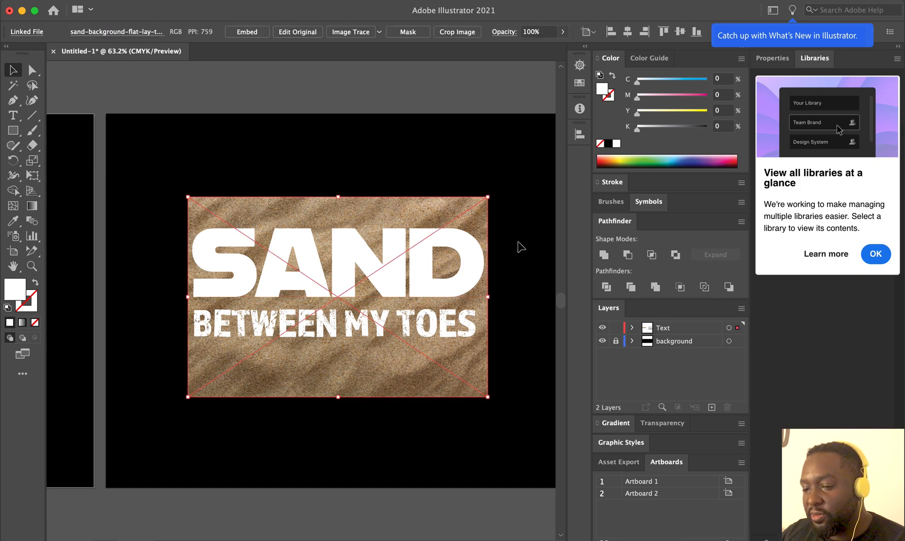
pyautogui.keyDown('shift'); pyautogui.click(467, 248); pyautogui.keyUp('shift')
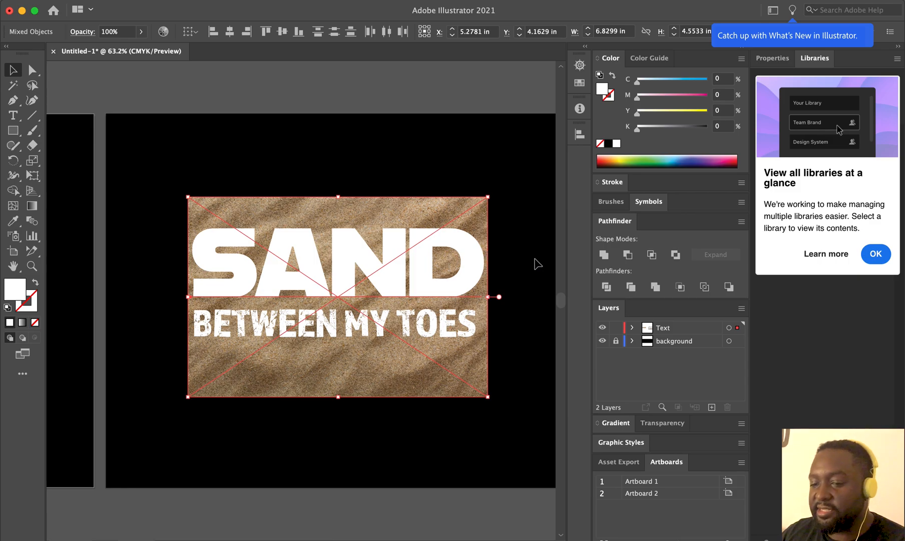
pyautogui.click(175, 2)
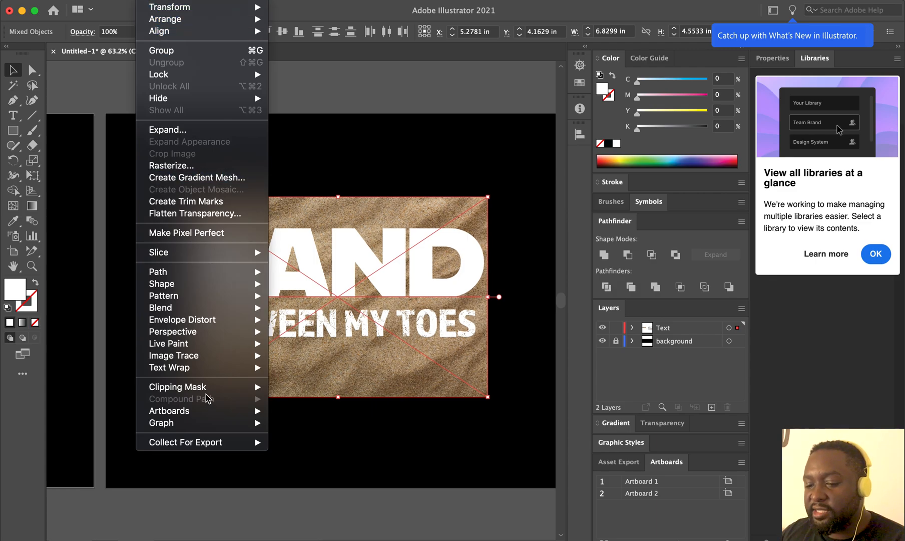
pyautogui.moveTo(205, 387)
pyautogui.click(322, 387)
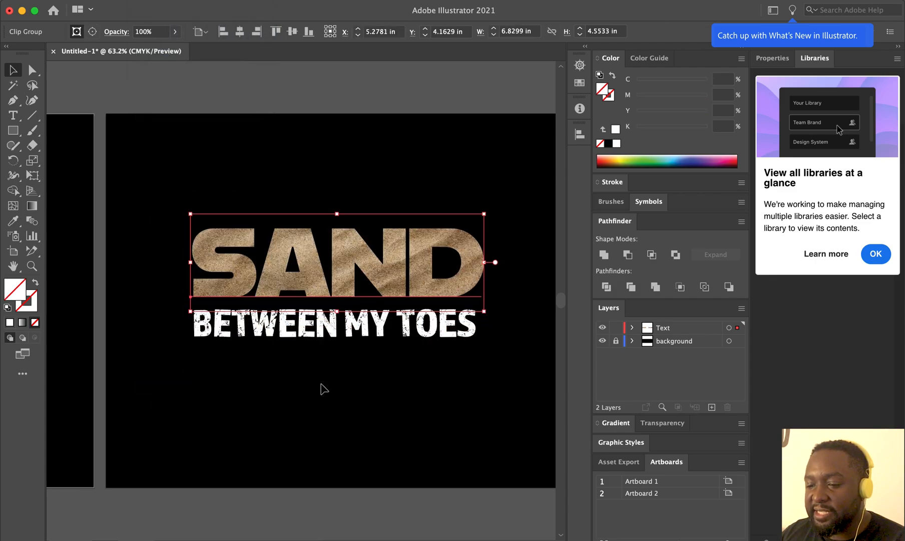
pyautogui.click(295, 147)
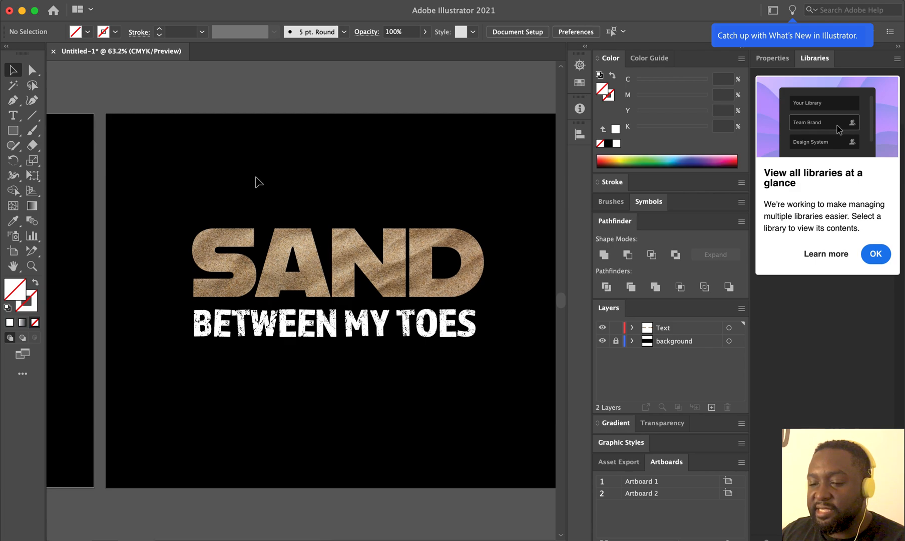
pyautogui.hscroll(-5, 259, 181)
pyautogui.hscroll(5, 259, 181)
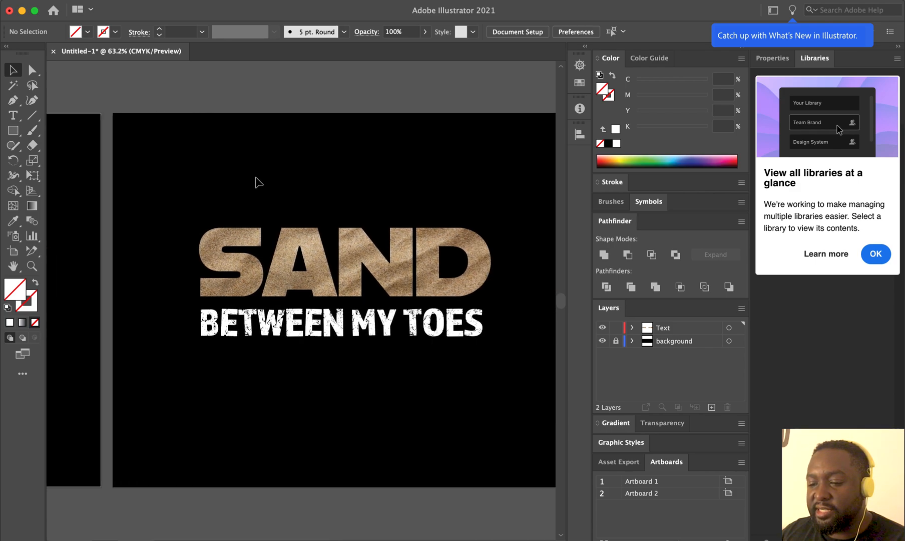
pyautogui.hscroll(2, 259, 181)
pyautogui.hscroll(-5, 258, 182)
pyautogui.hscroll(4, 258, 181)
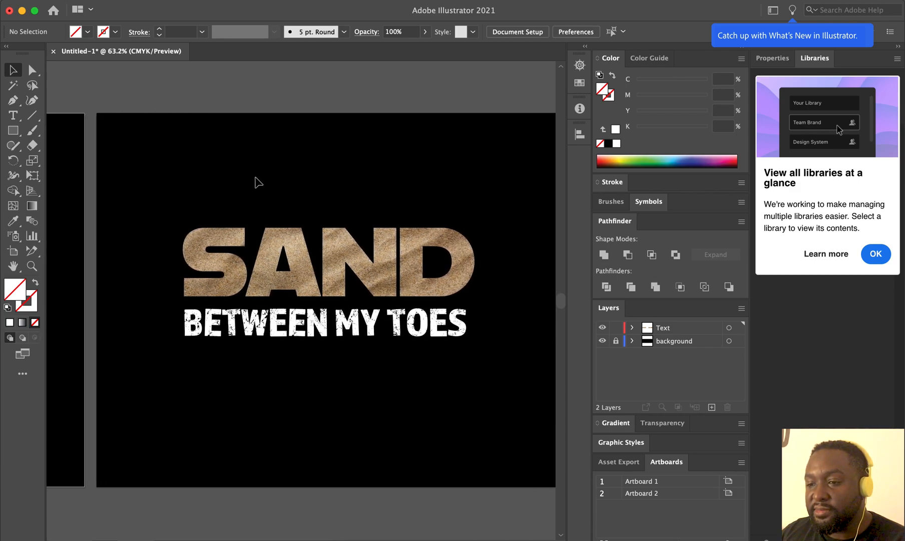
# - Undo the clipping mask applied to the sand image and the SAND text, and leave everything deselected
pyautogui.hscroll(3, 258, 181)
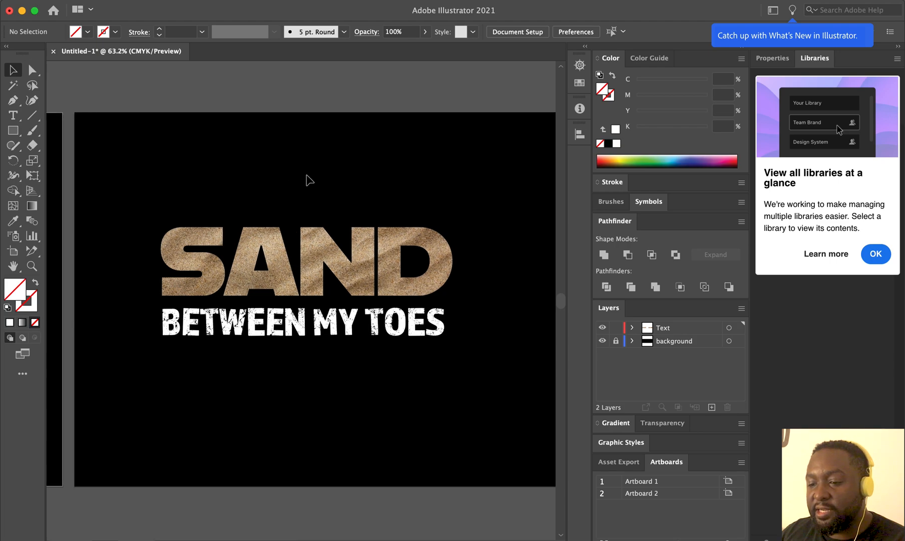
pyautogui.hscroll(10, 364, 208)
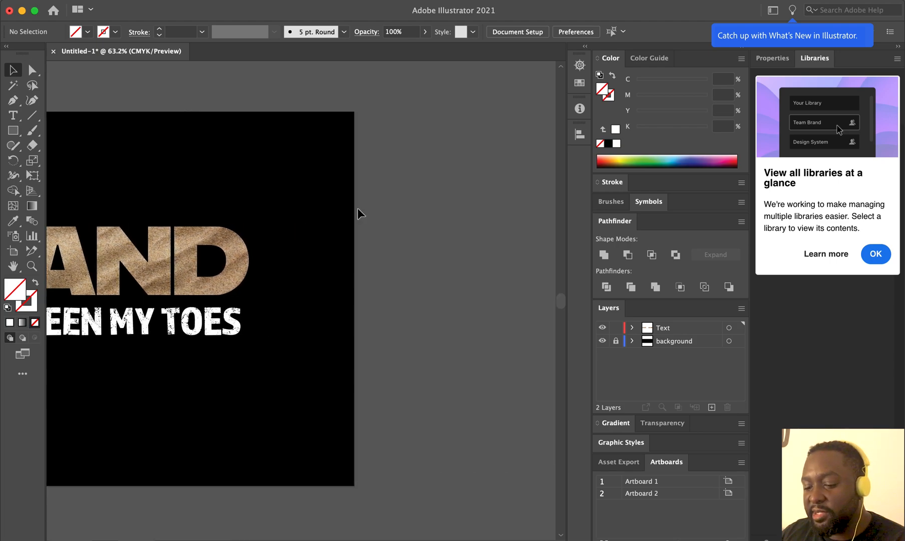
pyautogui.hscroll(-10, 357, 208)
pyautogui.click(365, 206)
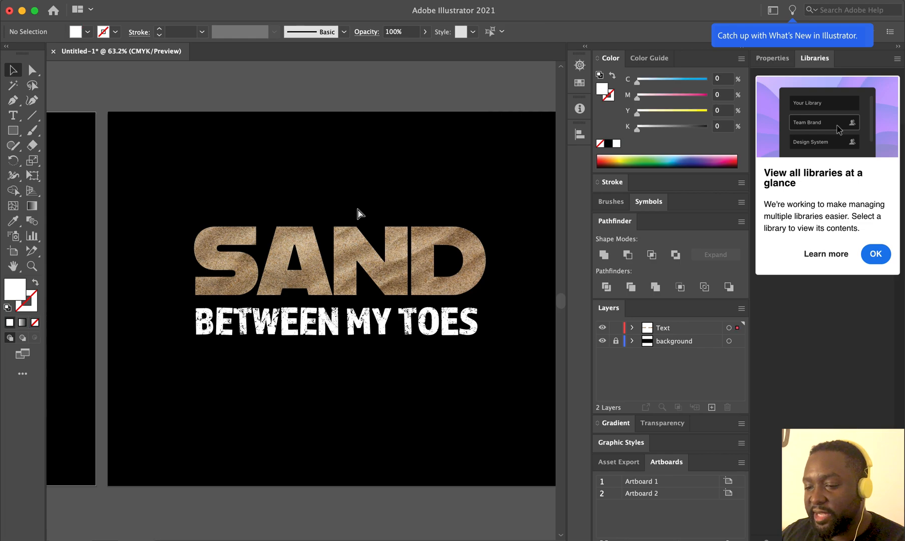
pyautogui.click(349, 152)
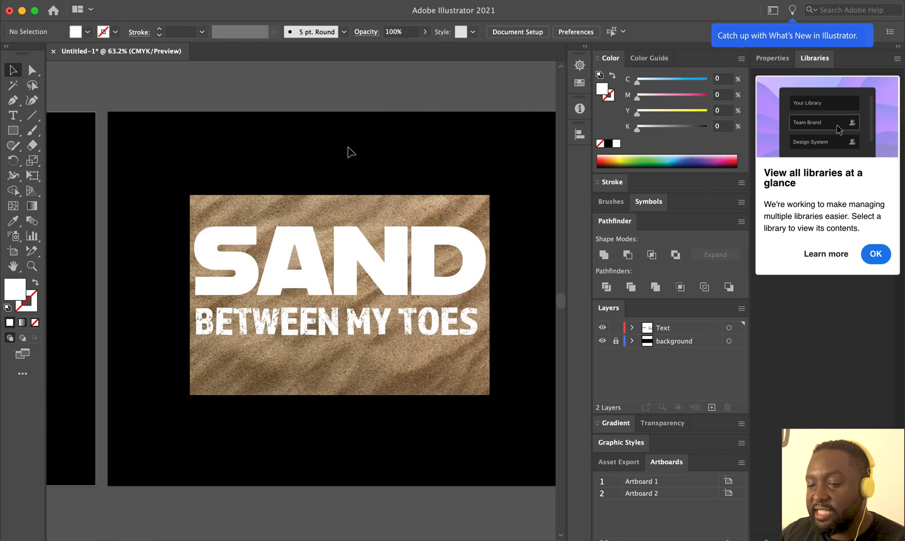
# - Draw a small upright white rectangle on the black artboard, just right of the sand image, as the tower body
pyautogui.click(13, 131)
pyautogui.click(13, 130)
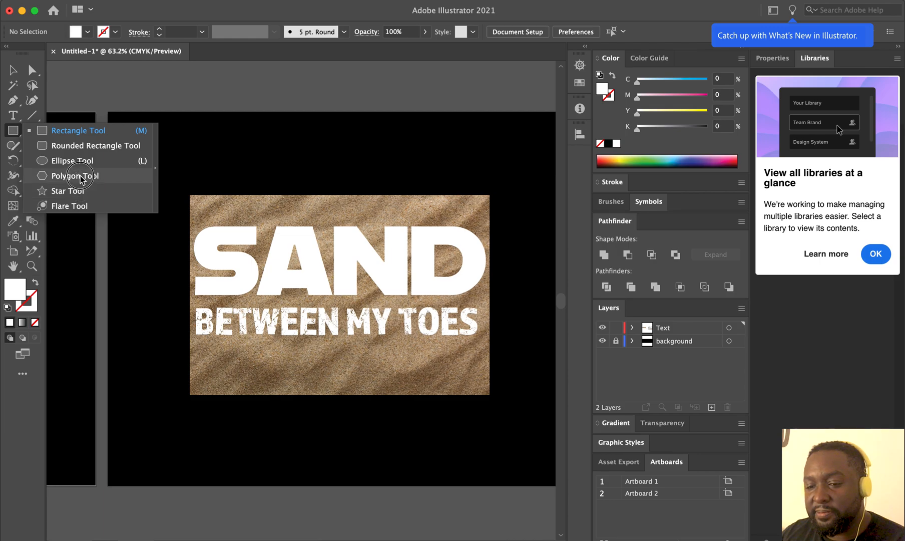
pyautogui.click(48, 130)
pyautogui.hscroll(3, 268, 226)
pyautogui.hscroll(6, 268, 226)
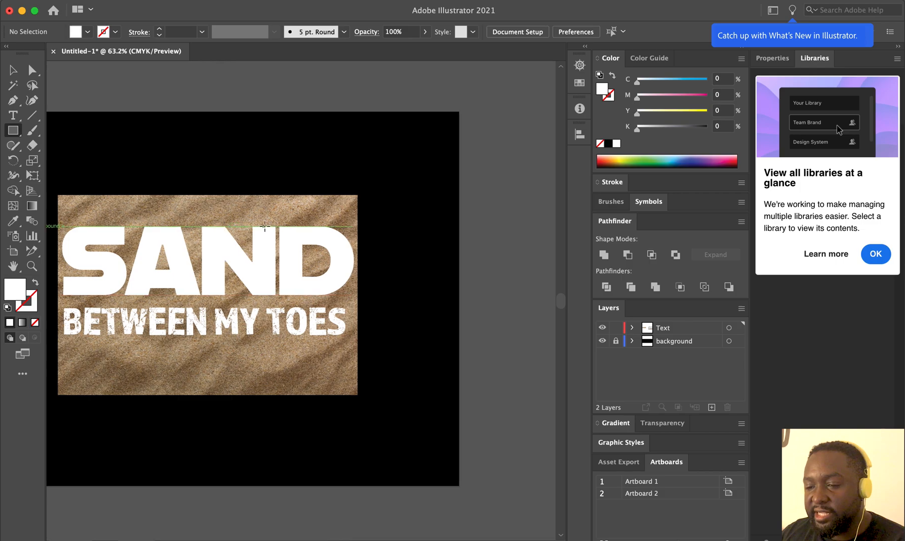
pyautogui.moveTo(281, 197); pyautogui.dragTo(329, 255)
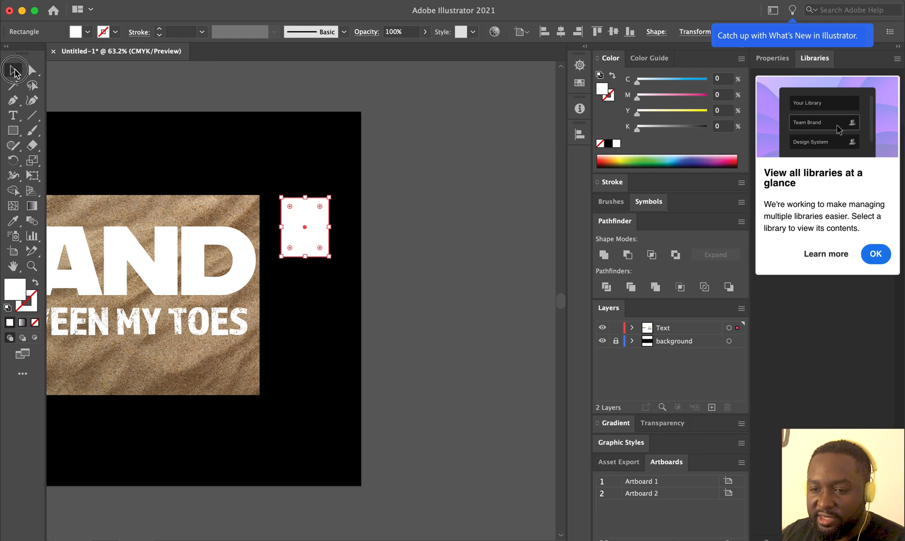
# - Draw a wider, flat white rectangle across the top of the tower body, overhanging it on both sides
pyautogui.click(32, 266)
pyautogui.moveTo(281, 180); pyautogui.dragTo(578, 297)
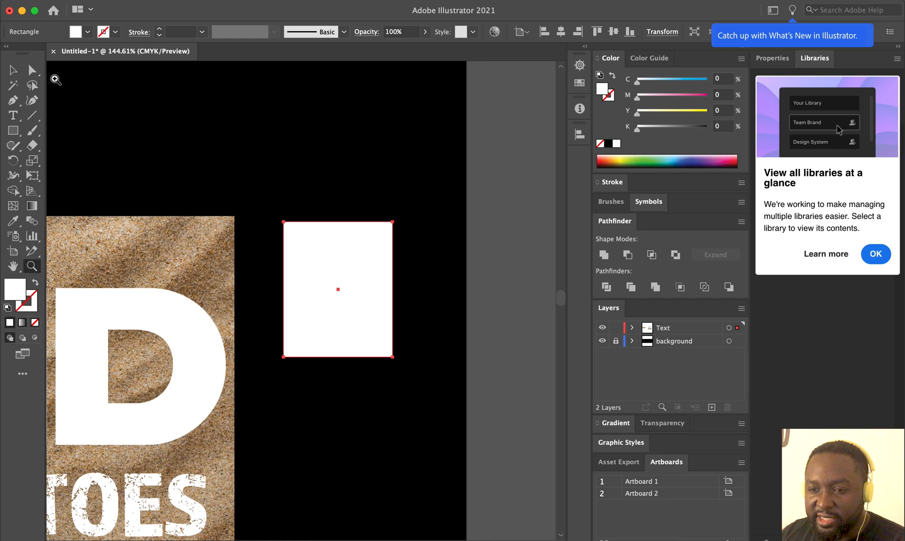
pyautogui.click(22, 130)
pyautogui.moveTo(259, 175); pyautogui.dragTo(415, 224)
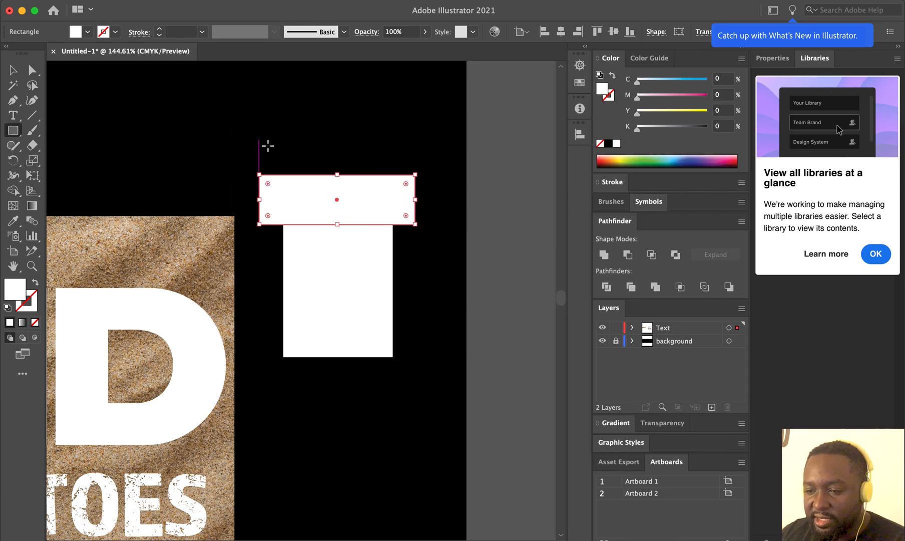
# - Draw a small white square at the upper-left corner of the wide rectangle as the first battlement, and select it
pyautogui.moveTo(258, 153); pyautogui.dragTo(322, 178)
pyautogui.press('Delete')
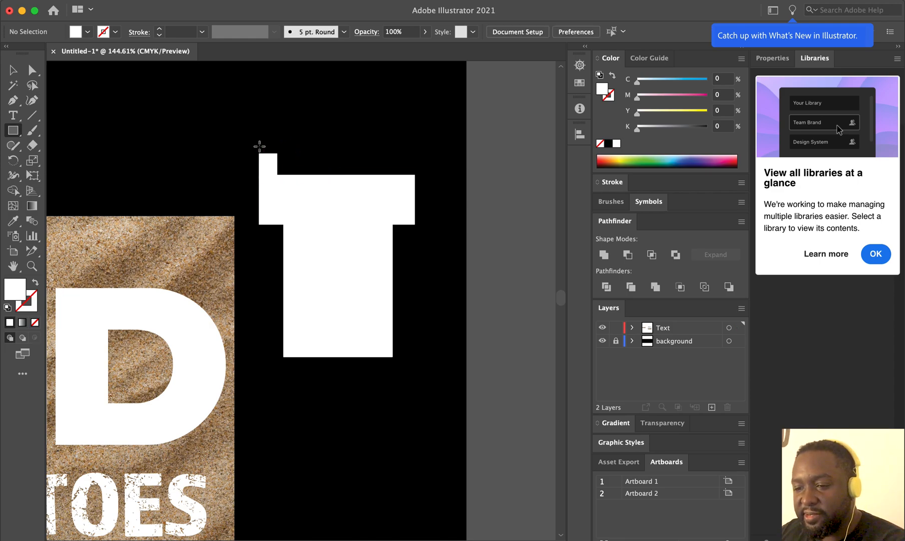
pyautogui.click(12, 70)
pyautogui.click(274, 170)
pyautogui.moveTo(274, 170); pyautogui.dragTo(275, 167)
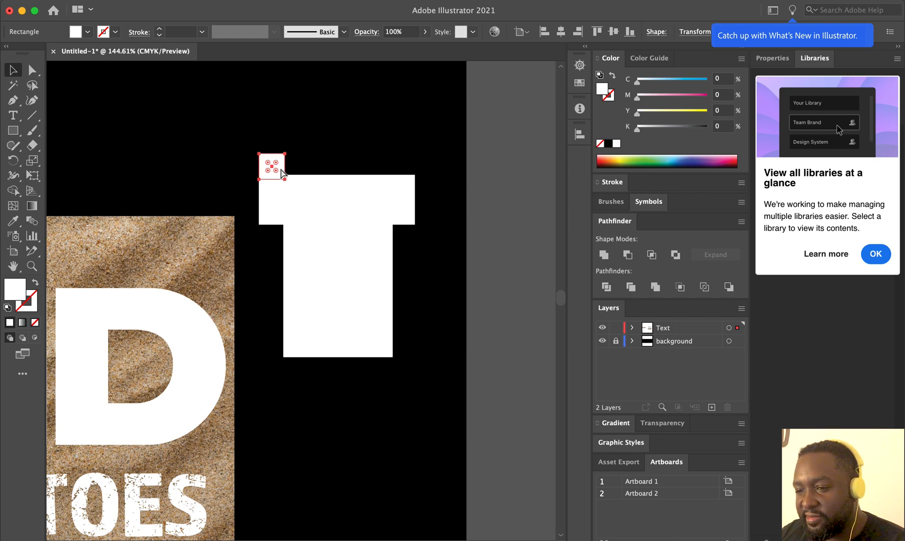
pyautogui.click(277, 168)
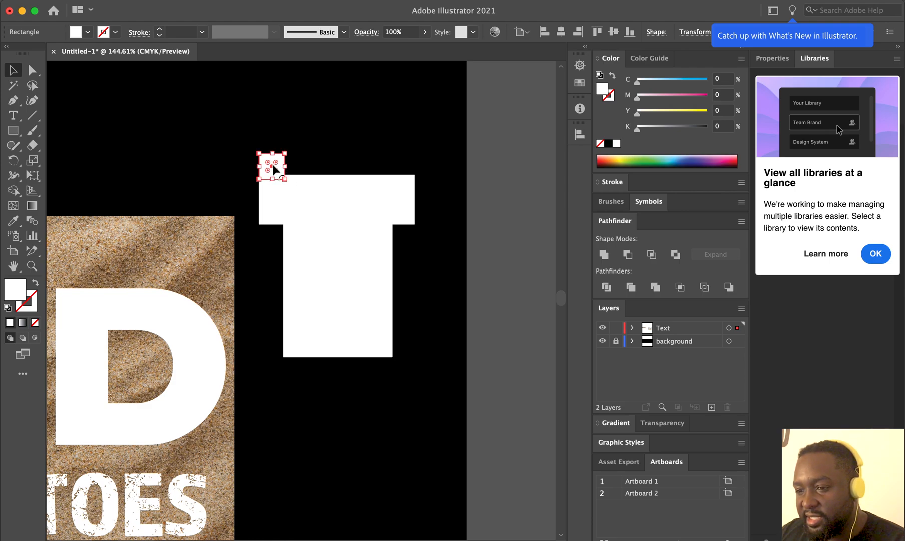
# - Duplicate the battlement square to make five, with one copy flush with the upper-right corner of the wide rectangle
pyautogui.click(332, 141)
pyautogui.moveTo(276, 161); pyautogui.dragTo(404, 163)
pyautogui.click(242, 121)
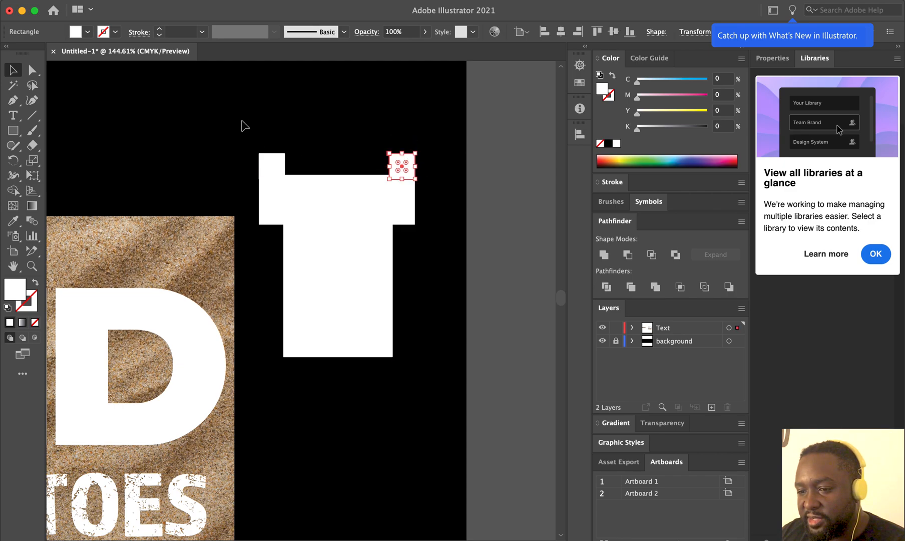
# - Distribute the five battlement squares evenly by their horizontal centers along the tower's top edge, and deselect them
pyautogui.moveTo(217, 123); pyautogui.dragTo(430, 169)
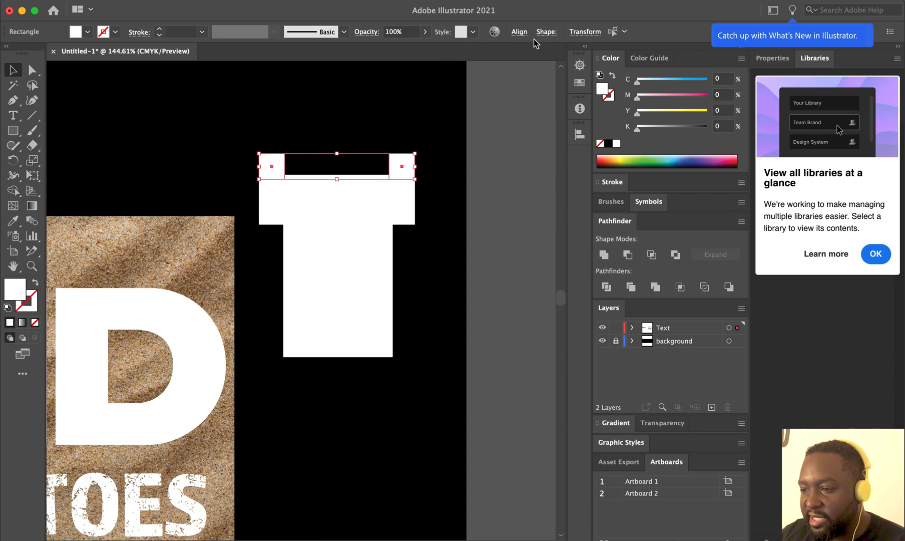
pyautogui.click(580, 133)
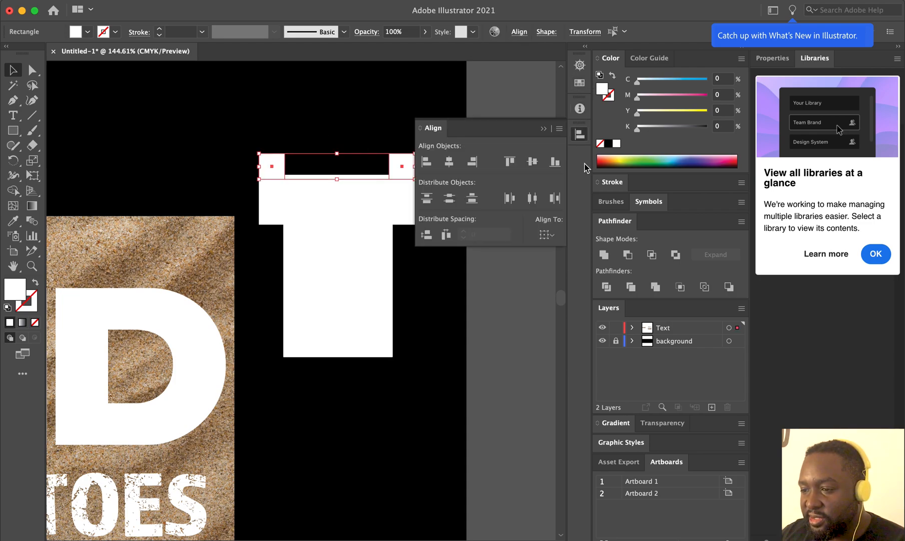
pyautogui.click(532, 198)
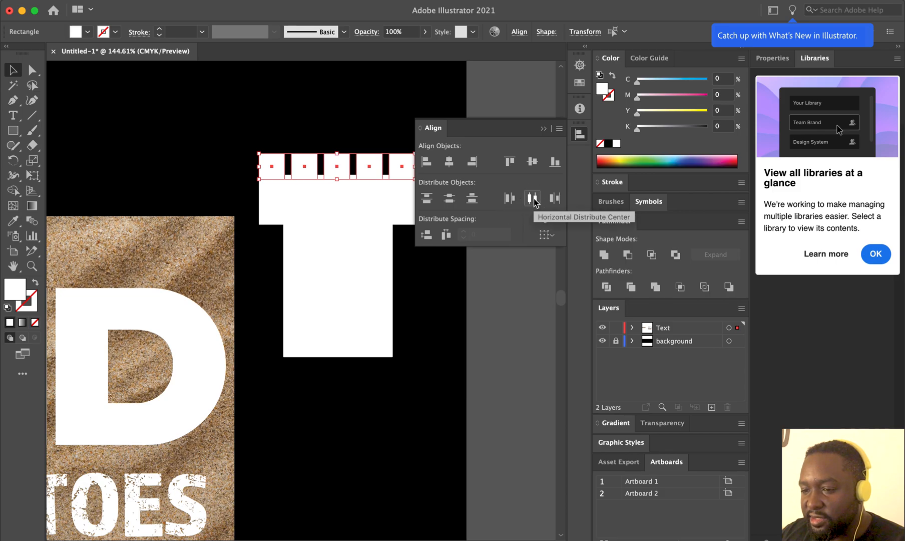
pyautogui.click(504, 91)
pyautogui.click(543, 128)
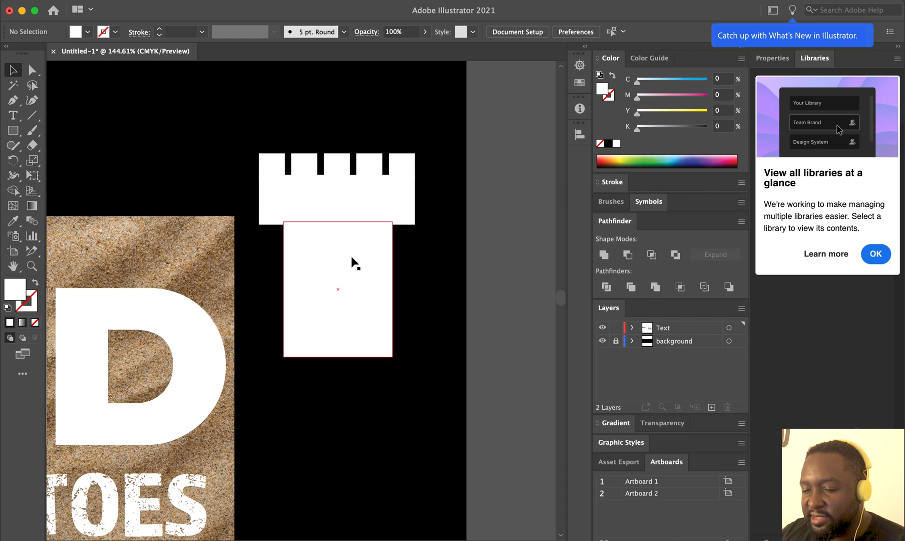
# - Draw a small square window centered in the upper part of the tower body, and cut it to the clipboard
pyautogui.click(13, 130)
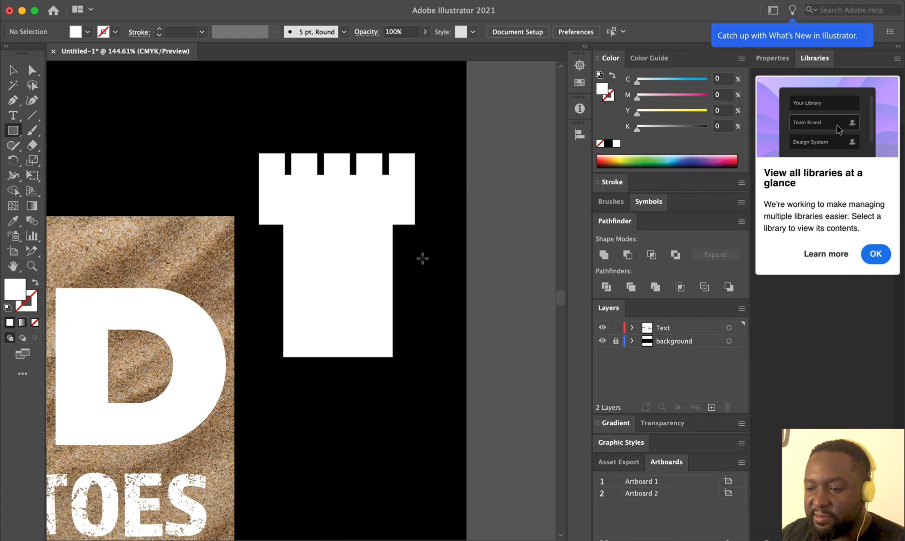
pyautogui.moveTo(324, 241); pyautogui.dragTo(354, 278)
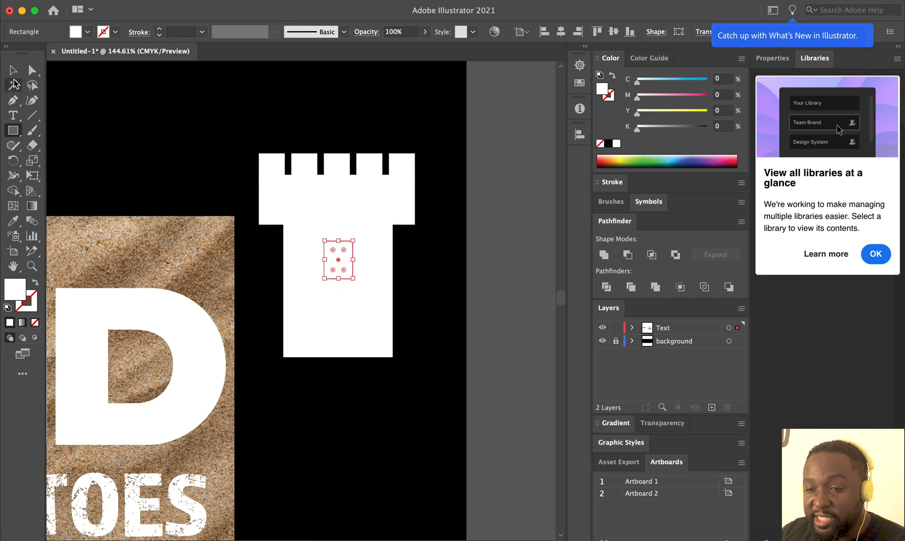
pyautogui.click(13, 70)
pyautogui.moveTo(344, 269); pyautogui.dragTo(337, 246)
pyautogui.moveTo(448, 139); pyautogui.dragTo(272, 325)
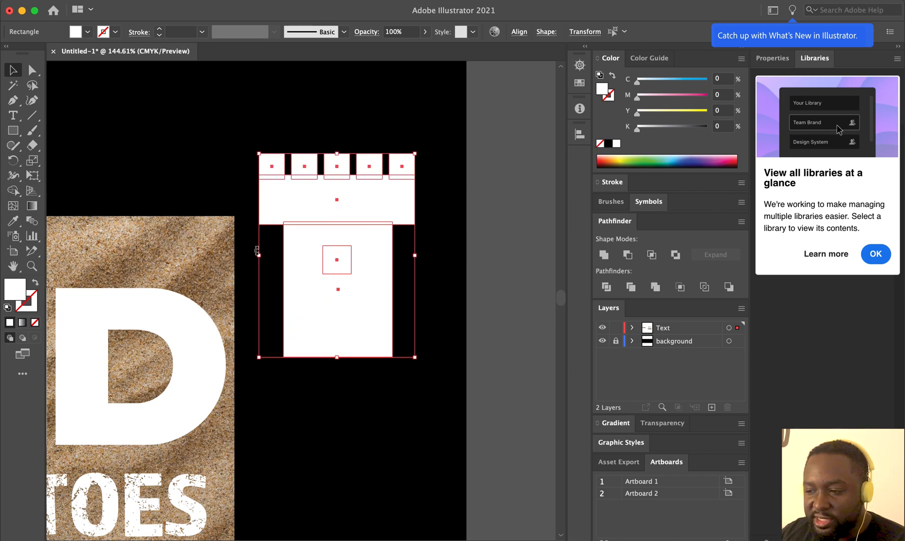
pyautogui.click(535, 275)
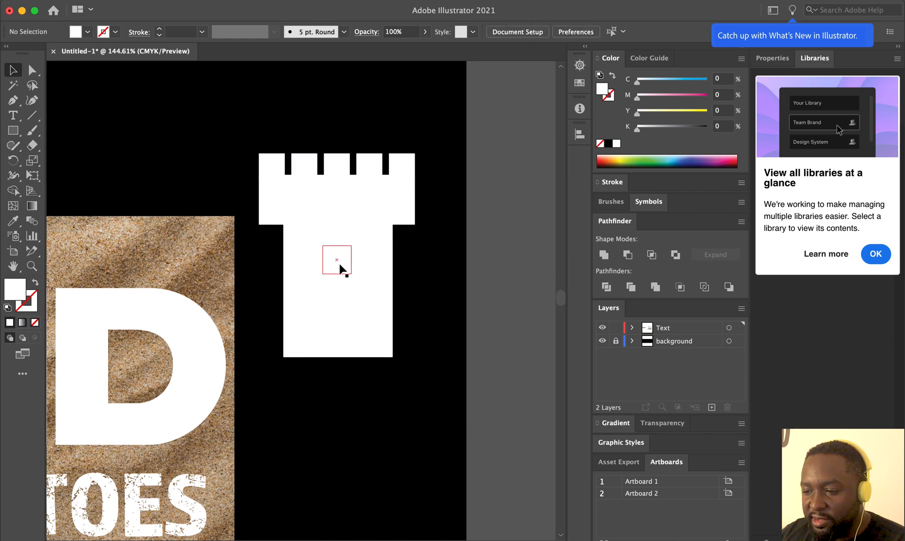
pyautogui.click(341, 268)
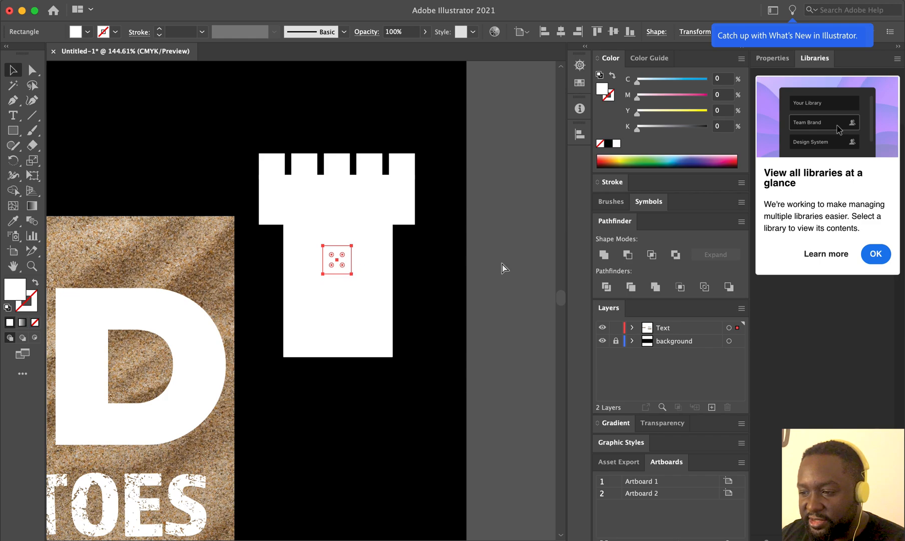
pyautogui.click(535, 272)
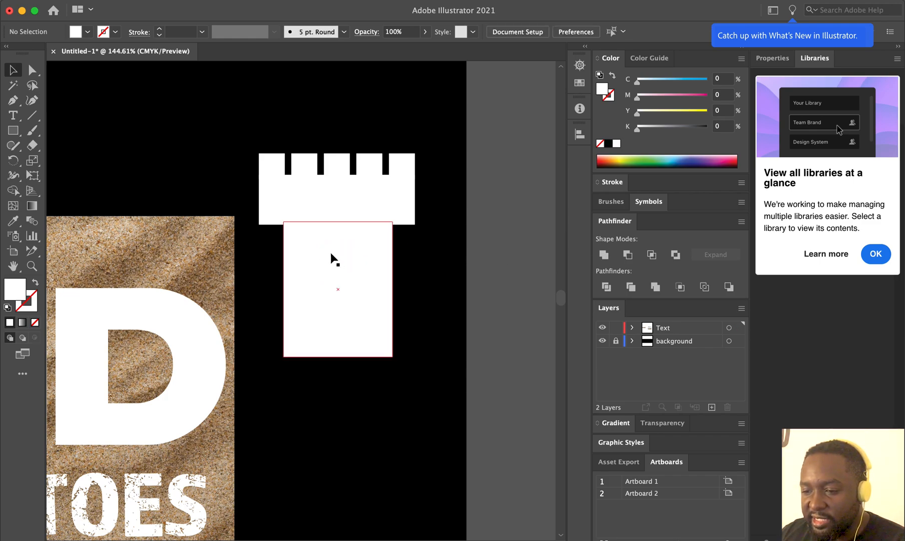
# - Unite the battlements, wide rectangle and tower body into a single shape, and deselect it
pyautogui.moveTo(450, 165); pyautogui.dragTo(264, 287)
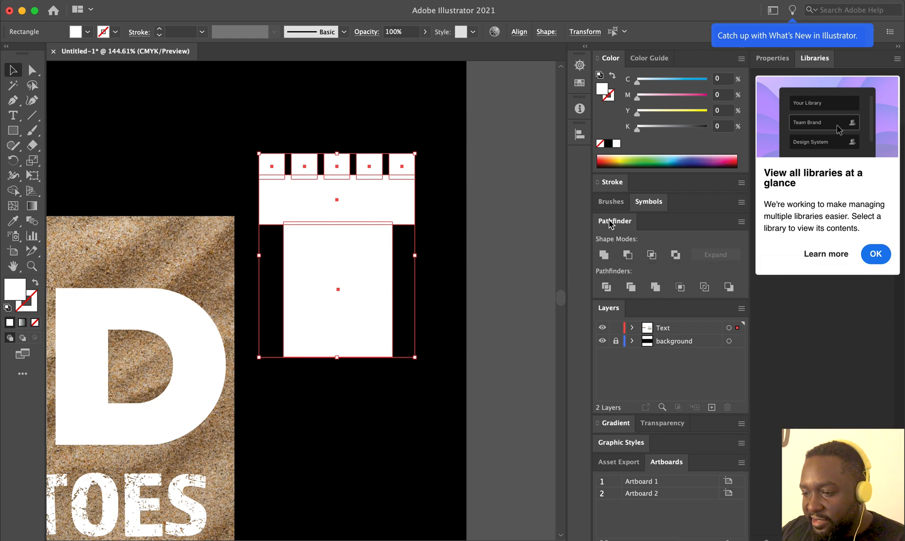
pyautogui.click(603, 254)
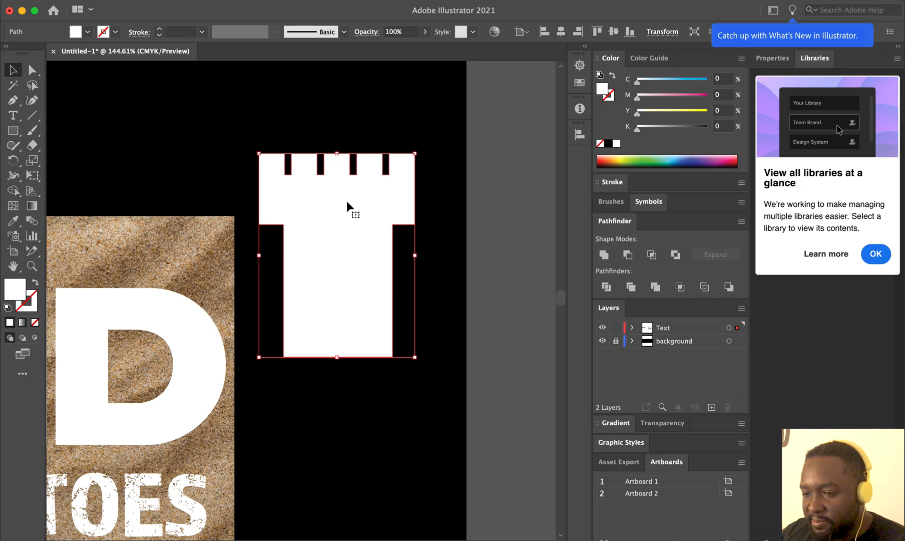
pyautogui.click(496, 246)
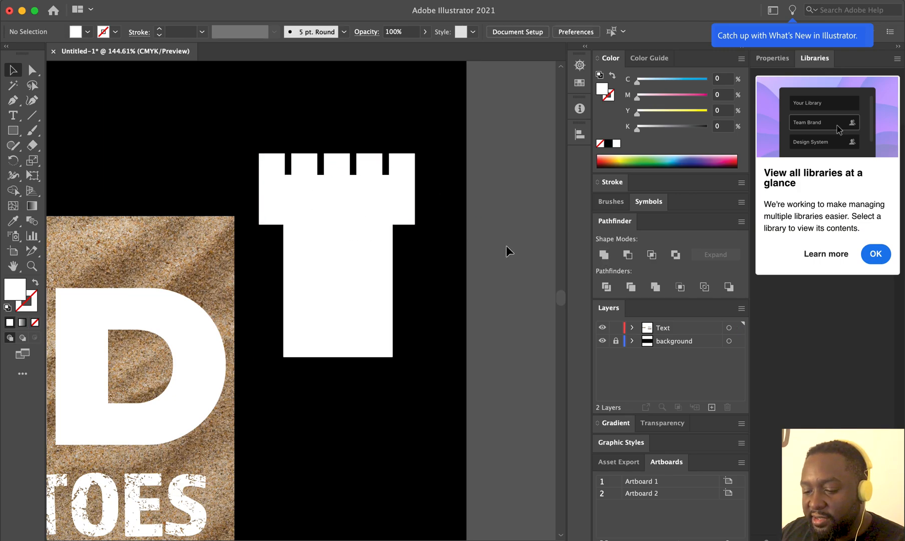
# - Paste the window square back in place, try subtracting it from the tower with Minus Front, and undo the subtraction
pyautogui.press('super+v')
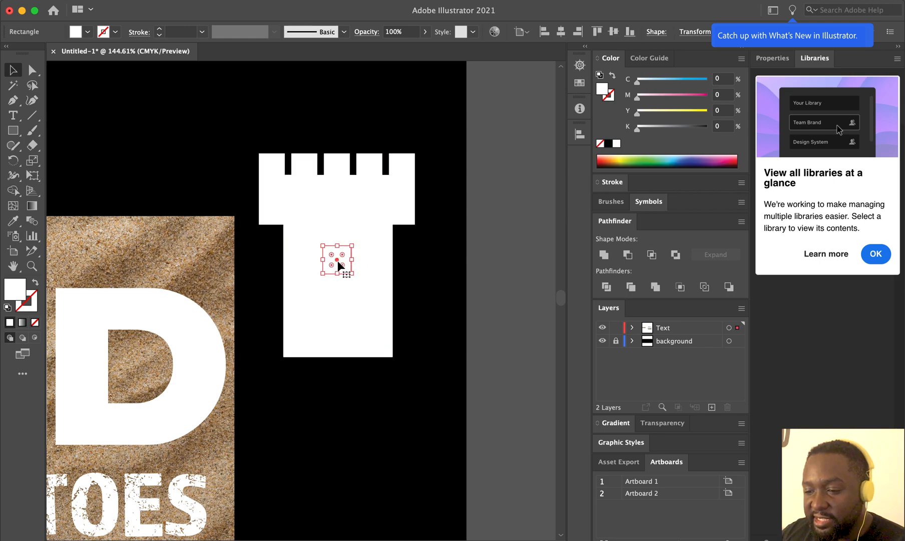
pyautogui.keyDown('shift'); pyautogui.click(378, 250); pyautogui.keyUp('shift')
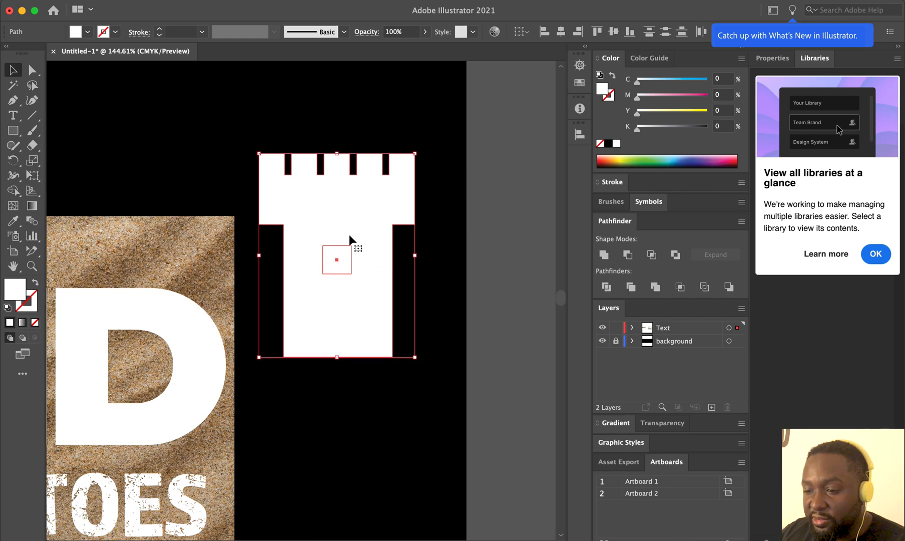
pyautogui.click(455, 264)
pyautogui.click(337, 258)
pyautogui.click(462, 260)
pyautogui.click(378, 246)
pyautogui.keyDown('shift'); pyautogui.click(339, 250); pyautogui.keyUp('shift')
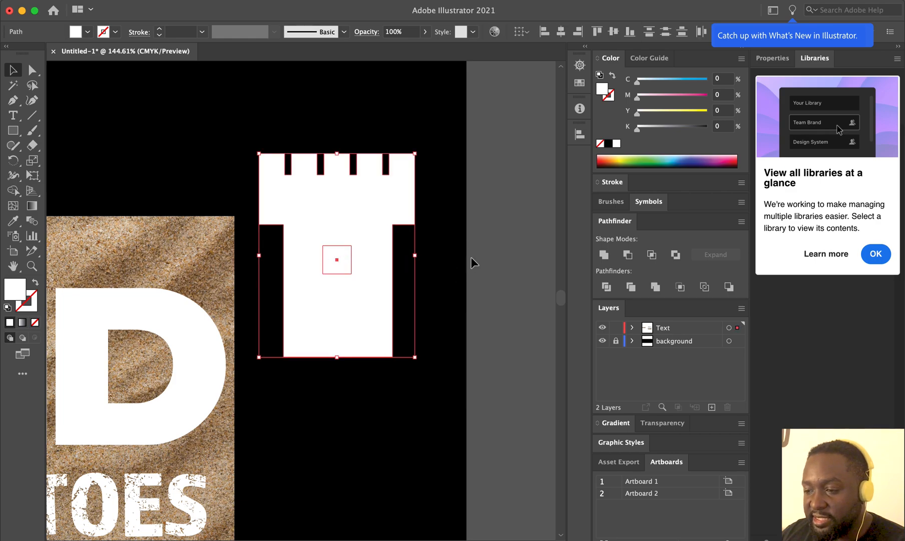
pyautogui.click(626, 256)
pyautogui.press('super+z')
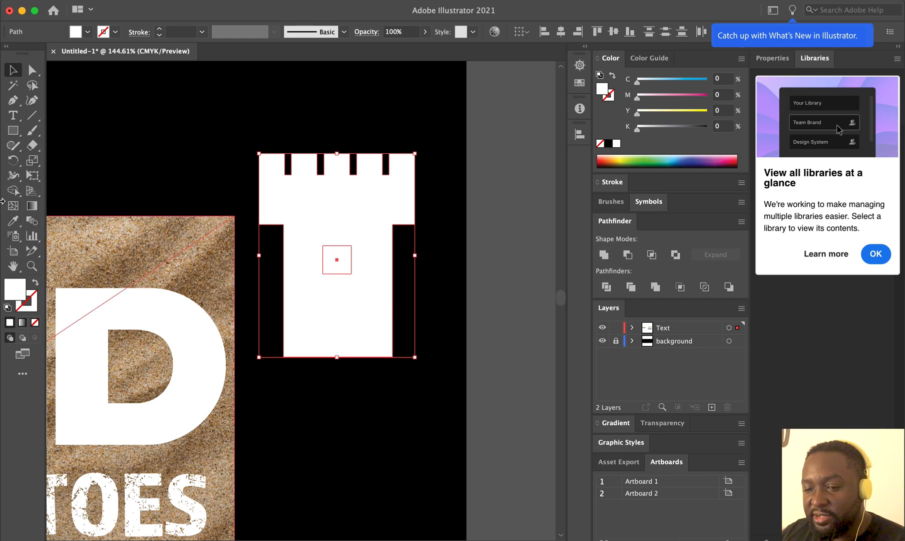
# - Try cutting the window opening out of the tower with the Shape Builder tool, and undo the cut
pyautogui.click(14, 191)
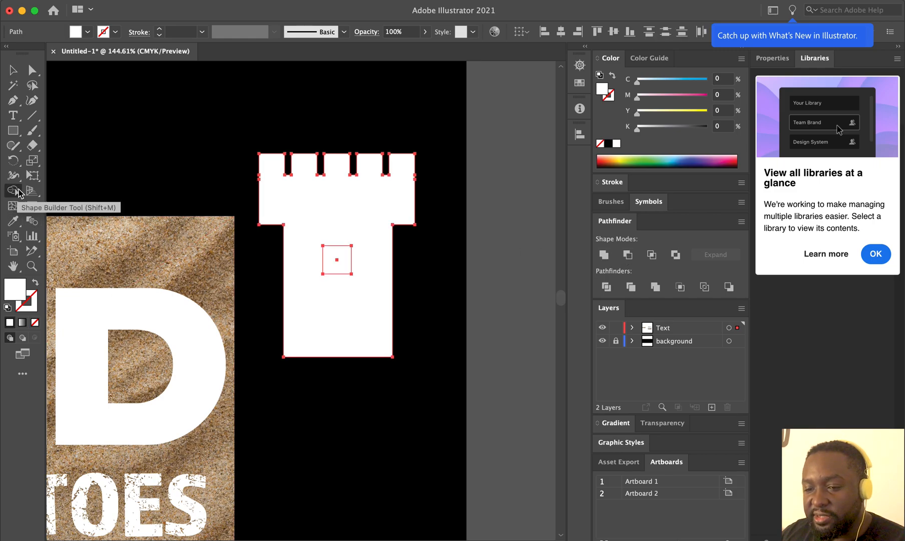
pyautogui.keyDown('alt'); pyautogui.click(342, 256); pyautogui.keyUp('alt')
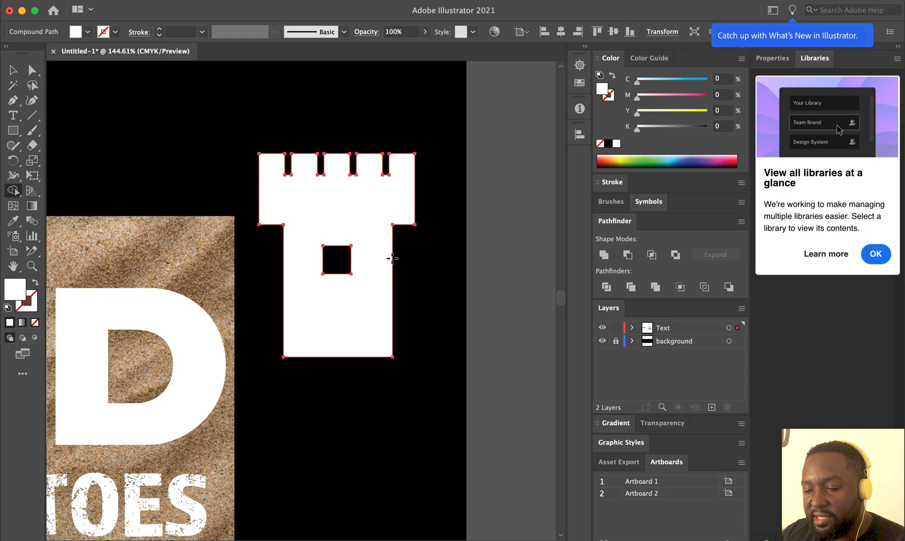
pyautogui.press('super')
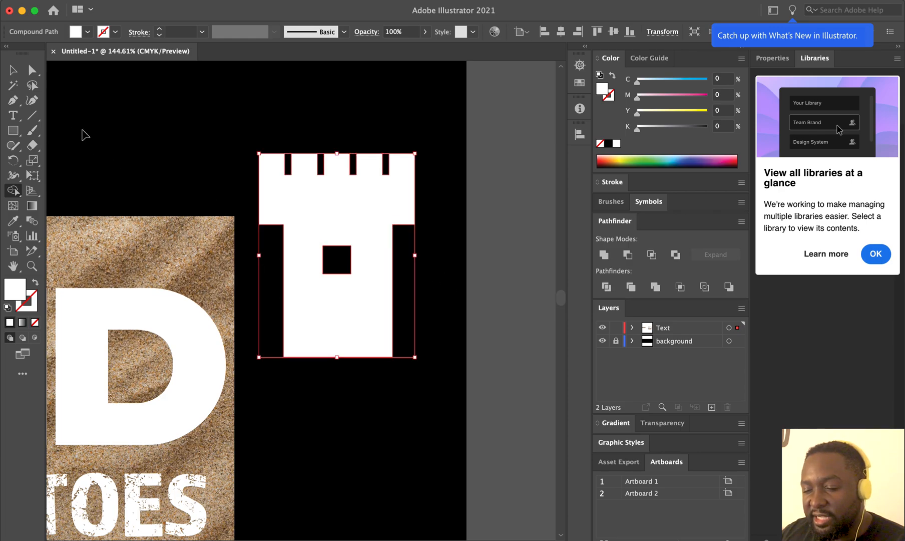
pyautogui.press('super+z')
# - Delete the window square from the tower body and select the united tower shape
pyautogui.click(13, 70)
pyautogui.click(521, 308)
pyautogui.click(340, 258)
pyautogui.press('Delete')
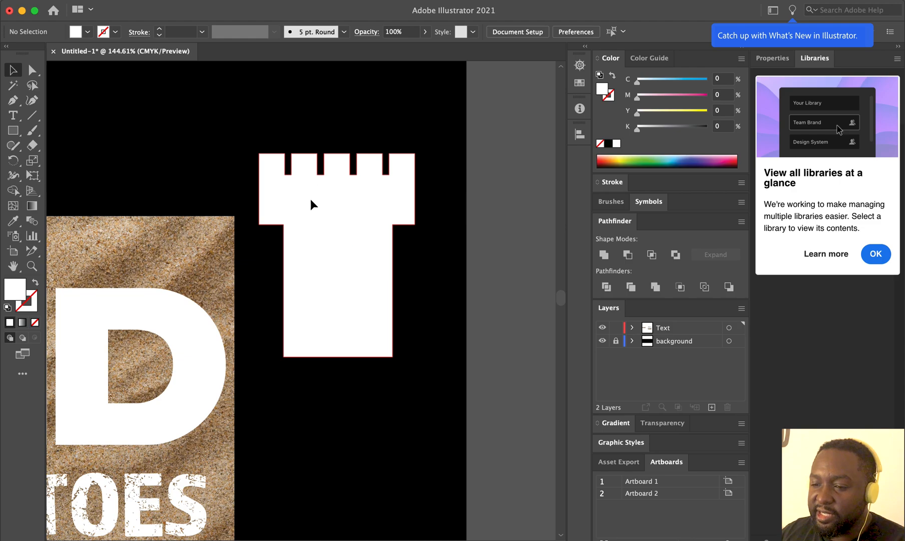
pyautogui.click(364, 236)
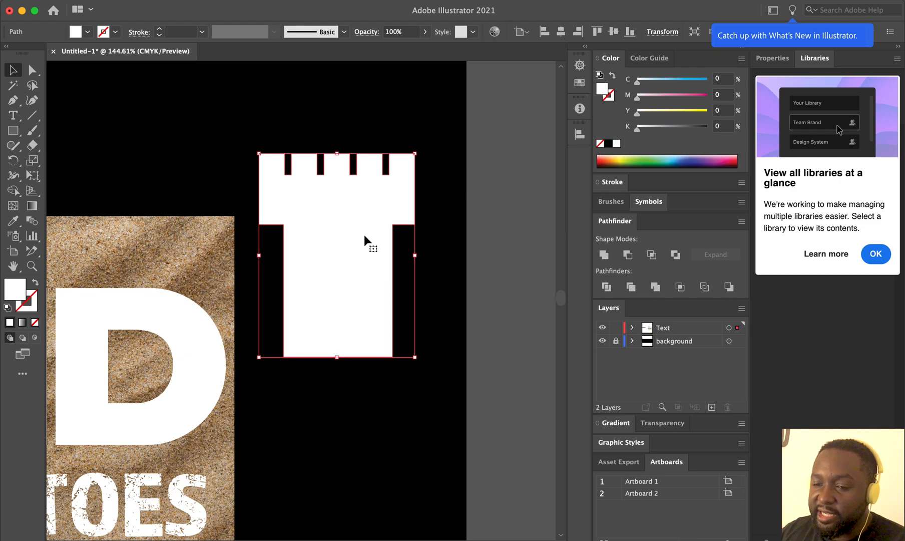
# - Round all corners of the tower shape to a radius of about 0.034 in and deselect it
pyautogui.click(32, 73)
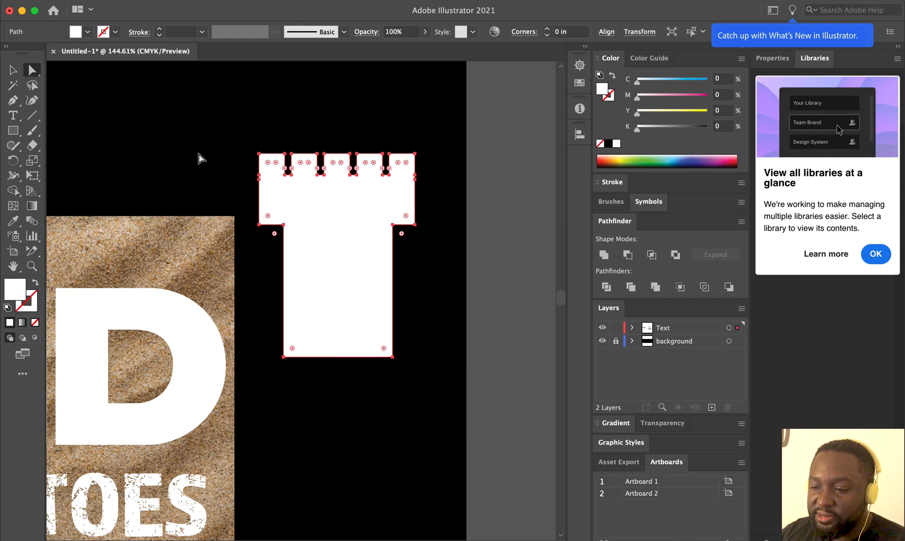
pyautogui.moveTo(268, 216); pyautogui.dragTo(275, 217)
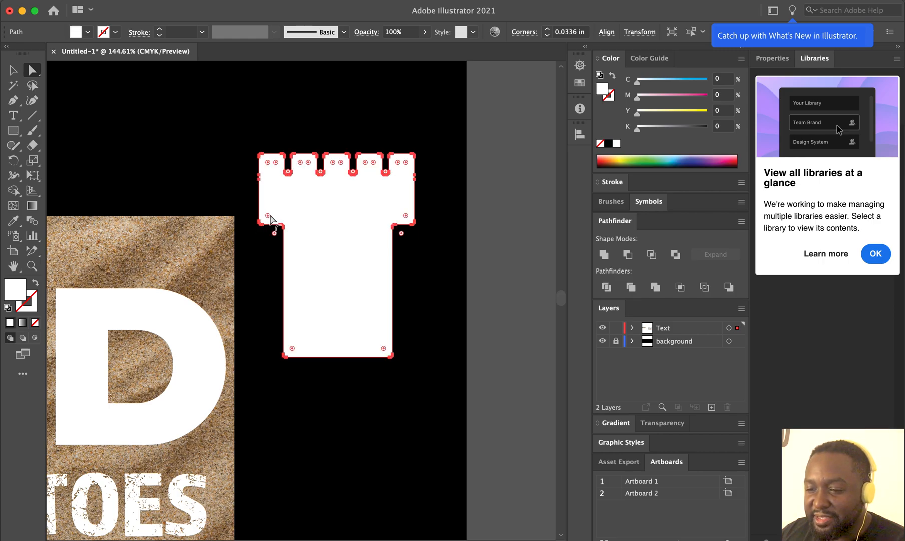
pyautogui.moveTo(266, 217); pyautogui.dragTo(278, 214)
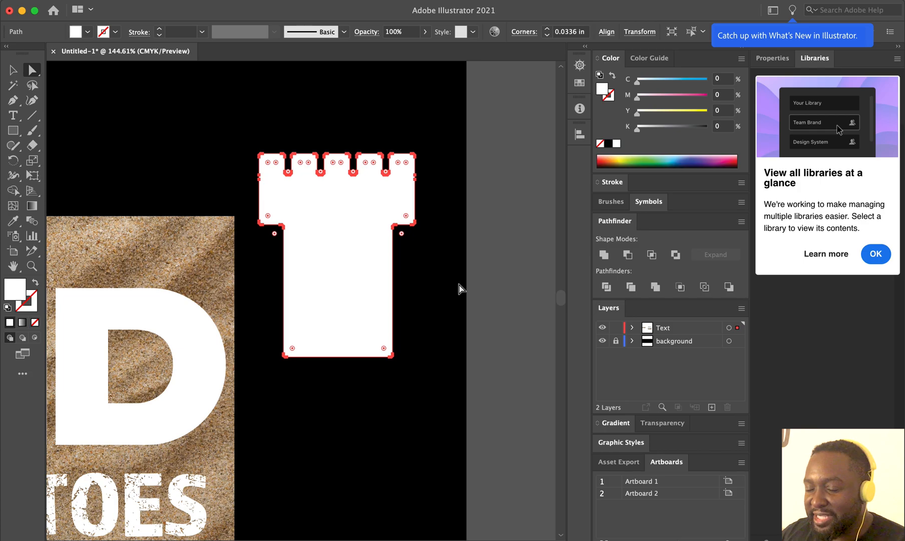
pyautogui.click(523, 272)
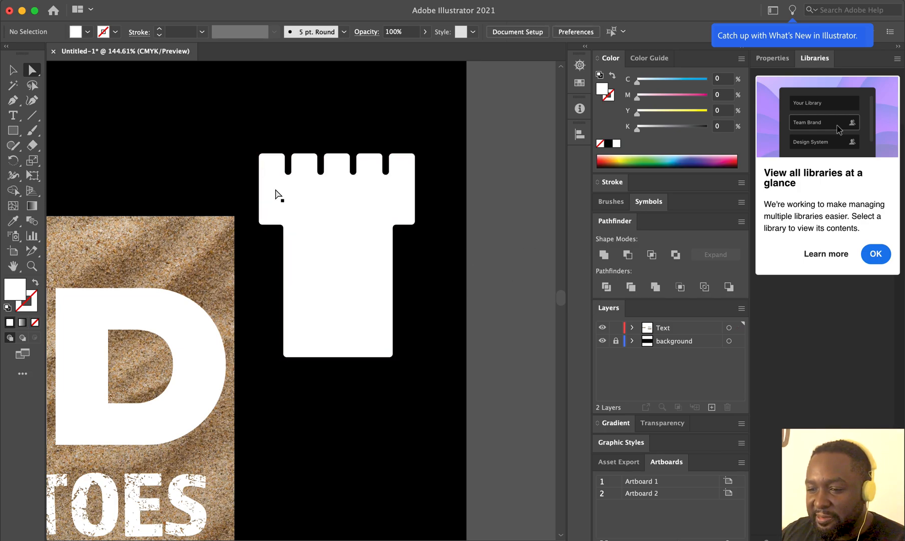
# - Undo the tower's corner rounding, round all of its corners slightly again, and deselect the shape
pyautogui.click(290, 176)
pyautogui.click(158, 107)
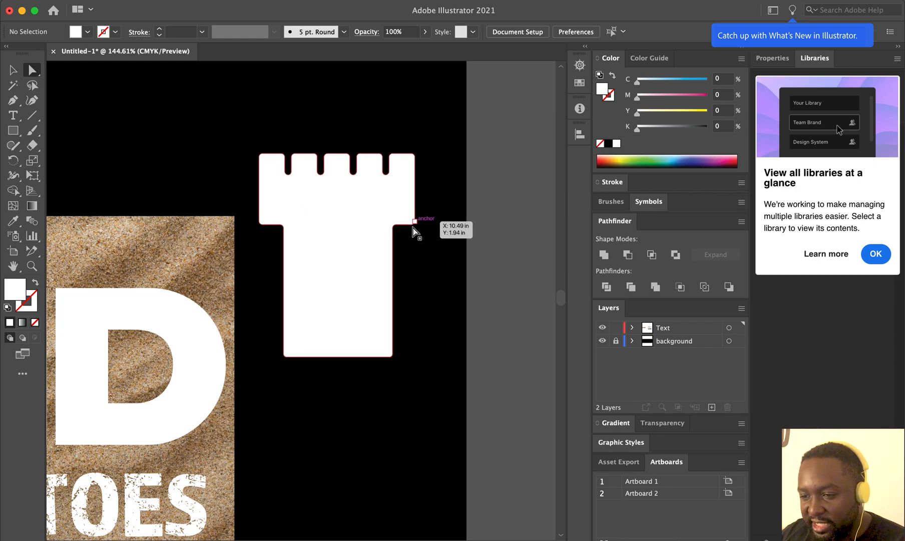
pyautogui.click(392, 210)
pyautogui.press('a')
pyautogui.click(485, 253)
pyautogui.click(278, 185)
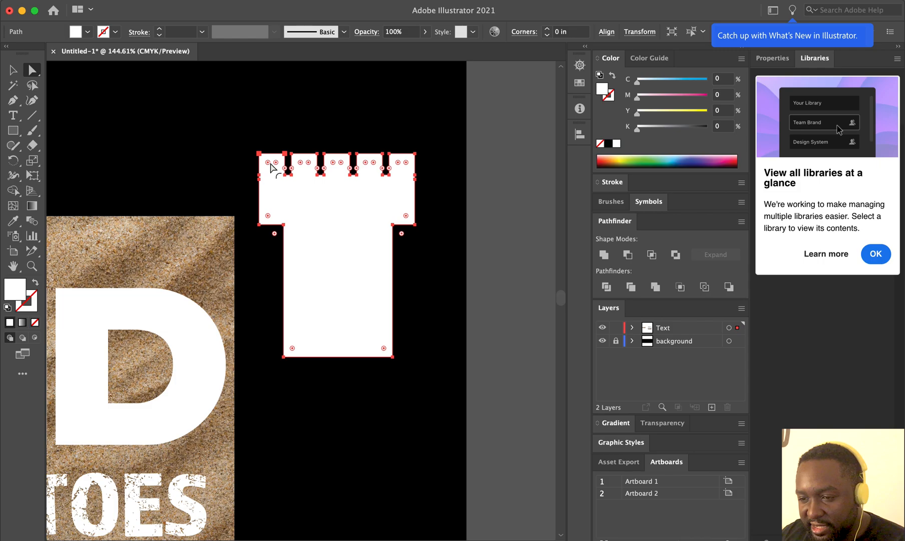
pyautogui.moveTo(269, 164)
pyautogui.mouseDown()
pyautogui.moveTo(276, 192)
pyautogui.moveTo(271, 172)
pyautogui.mouseUp()
pyautogui.click(523, 249)
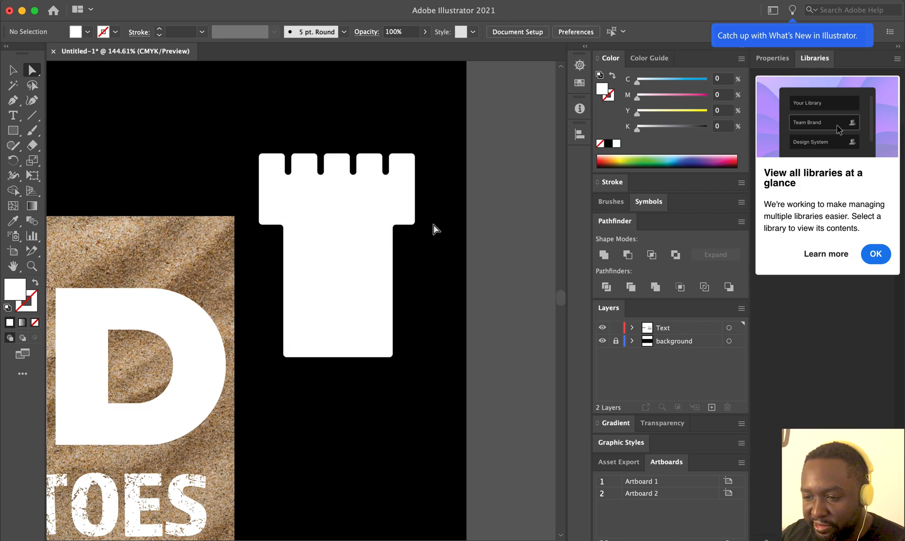
pyautogui.click(293, 238)
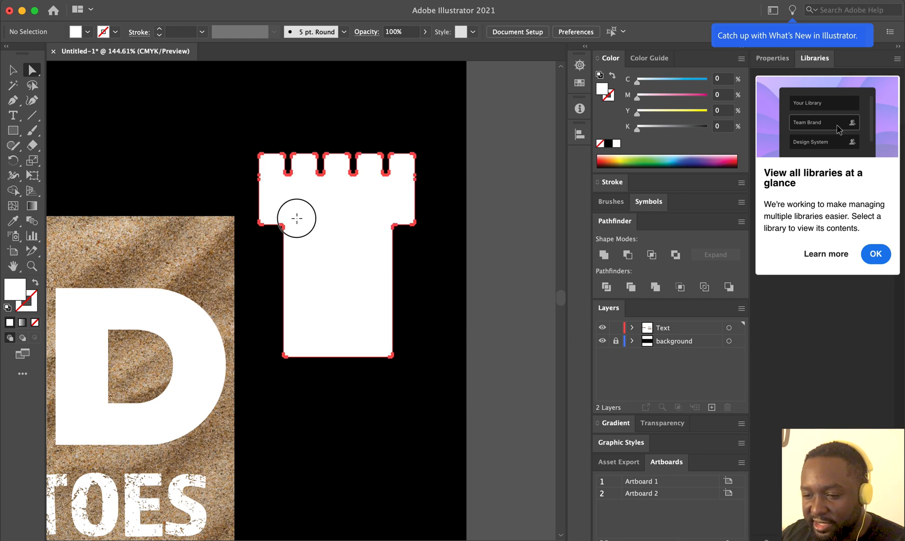
pyautogui.moveTo(271, 215); pyautogui.dragTo(281, 207)
pyautogui.click(469, 252)
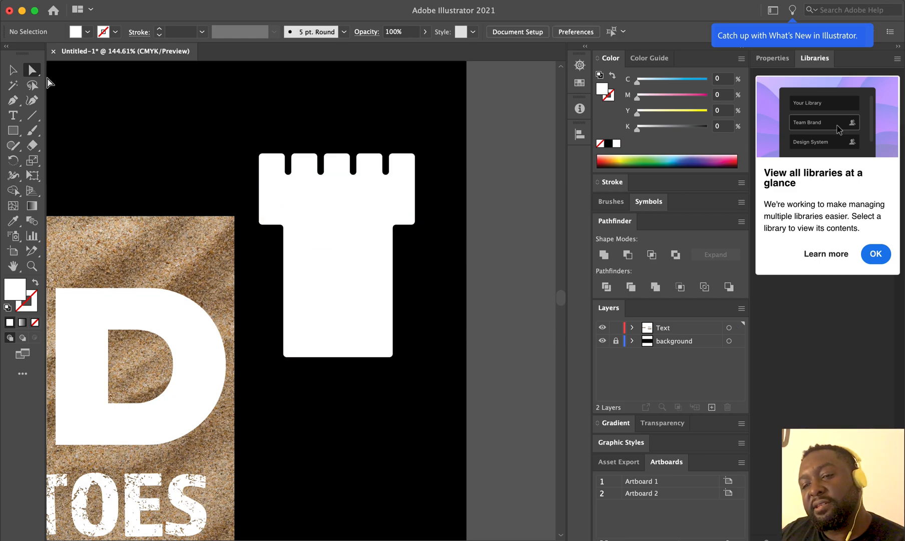
# - Move the tower down so it stands just to the right of the sand image, level with the lettering
pyautogui.click(13, 70)
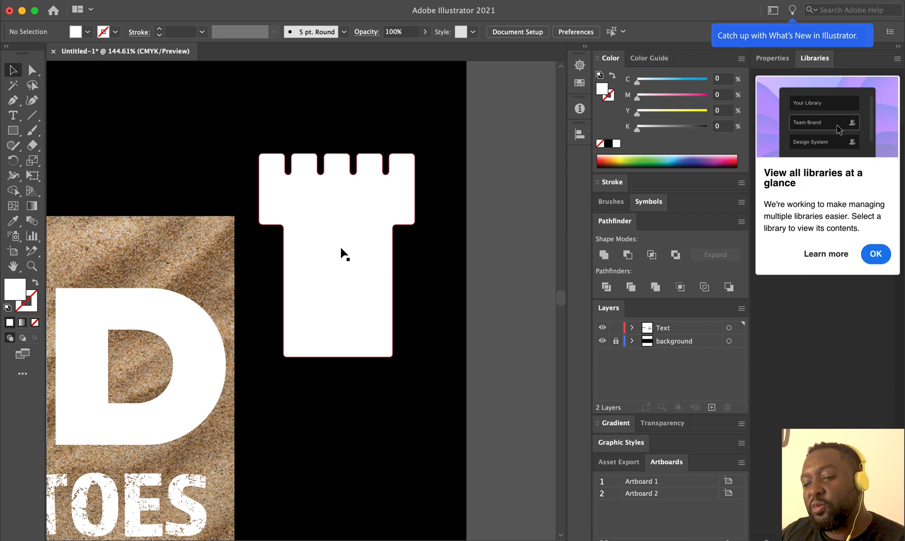
pyautogui.click(193, 259)
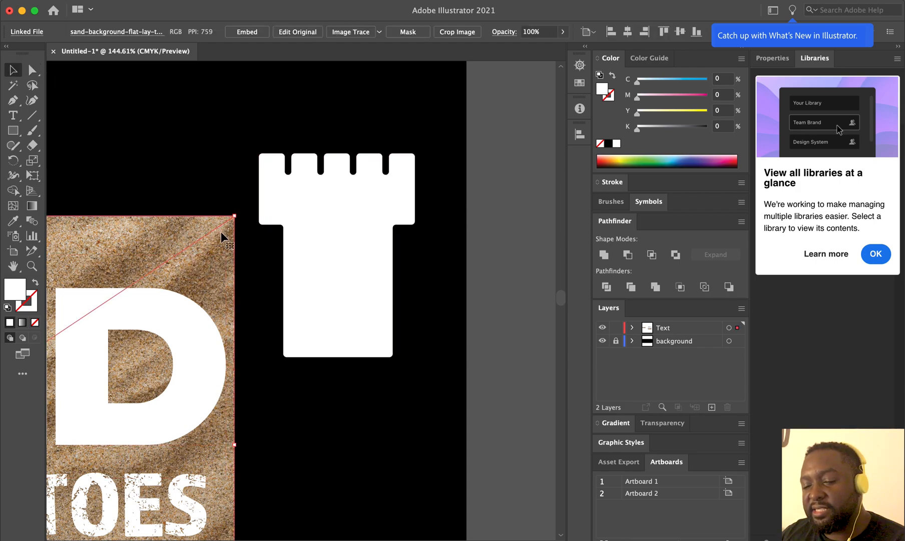
pyautogui.press('super+0')
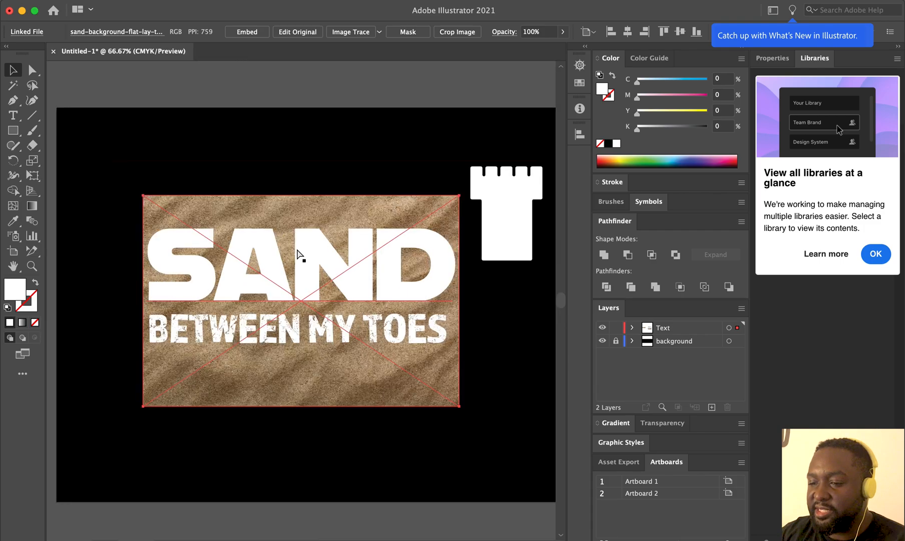
pyautogui.moveTo(506, 238); pyautogui.dragTo(509, 329)
pyautogui.hscroll(3, 481, 295)
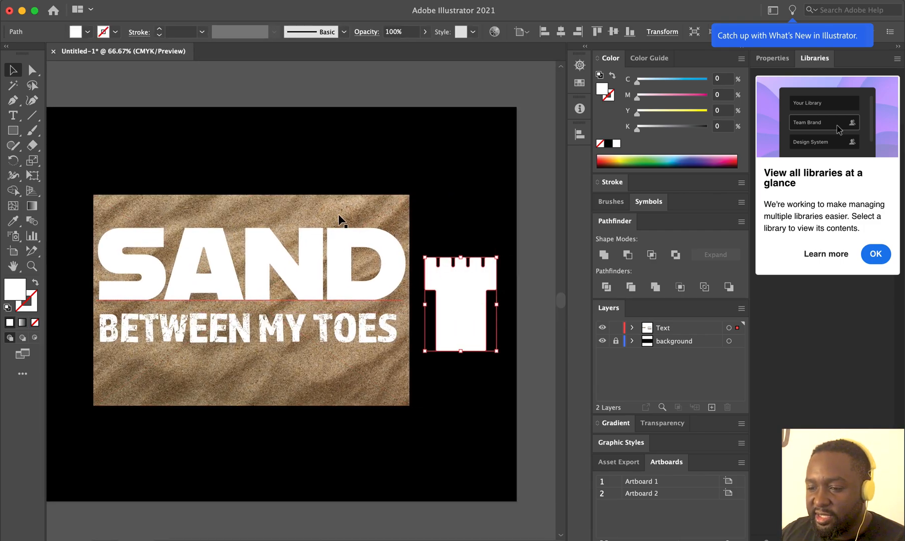
pyautogui.hscroll(3, 420, 234)
pyautogui.hscroll(1, 411, 229)
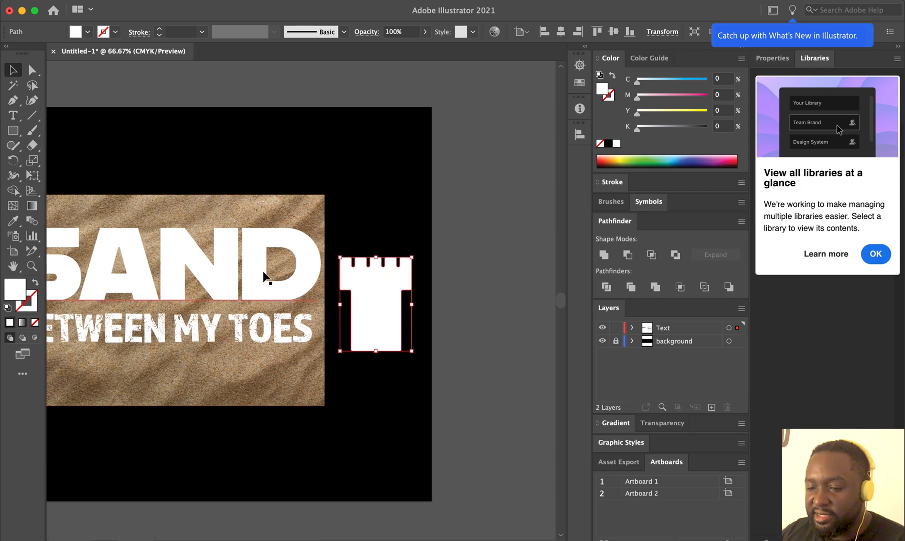
# - Duplicate the sand image and place the copy to the right of the original, overlapping the tower
pyautogui.click(279, 200)
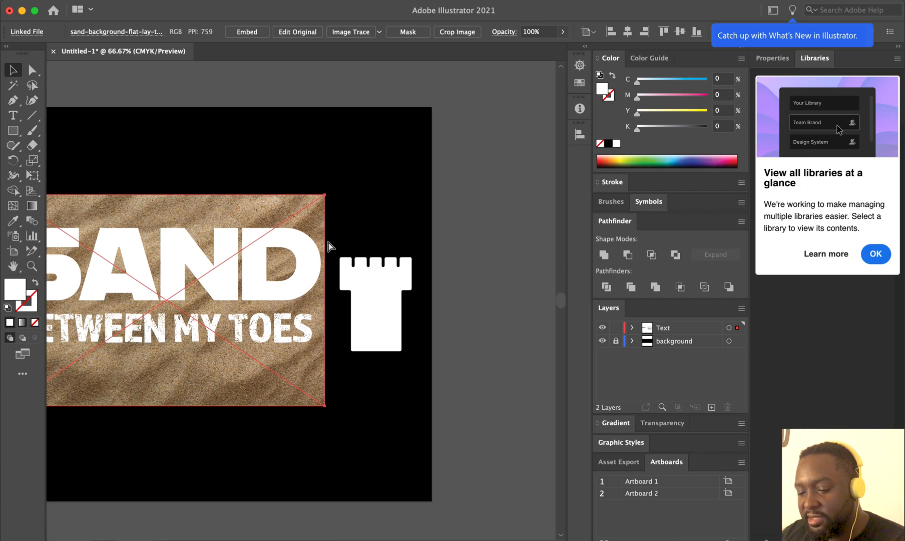
pyautogui.moveTo(329, 245); pyautogui.dragTo(463, 245)
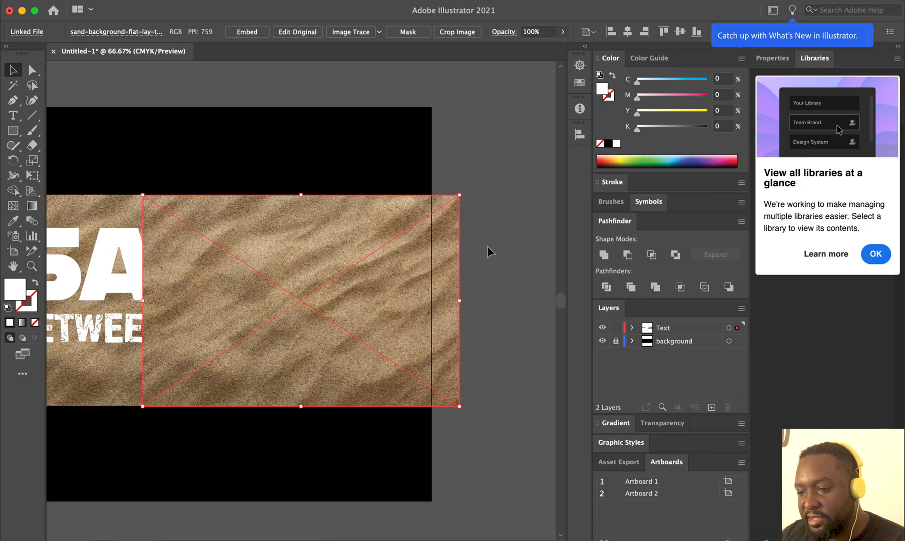
pyautogui.moveTo(283, 244); pyautogui.dragTo(448, 274)
# - Send the sand image copy to the back and adjust both objects so the tower lies fully over the sand
pyautogui.rightClick(440, 245)
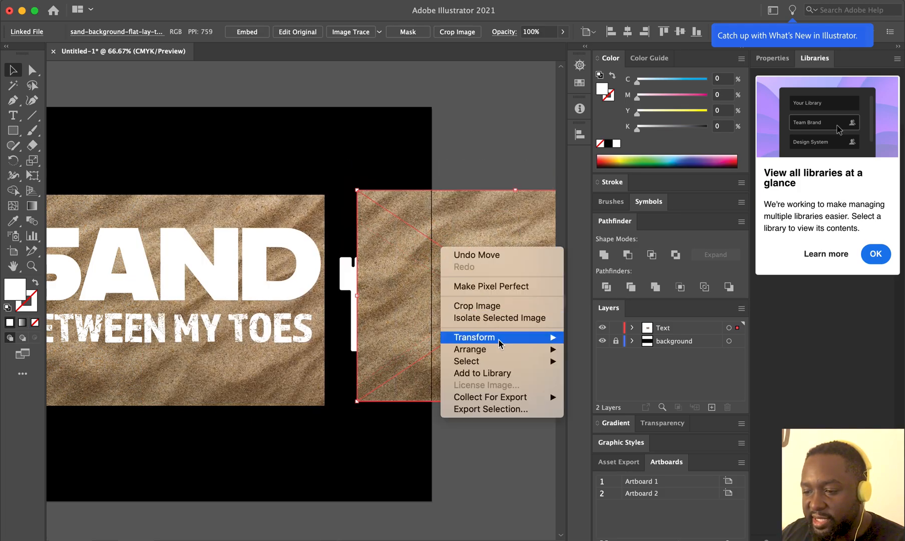
pyautogui.moveTo(497, 348)
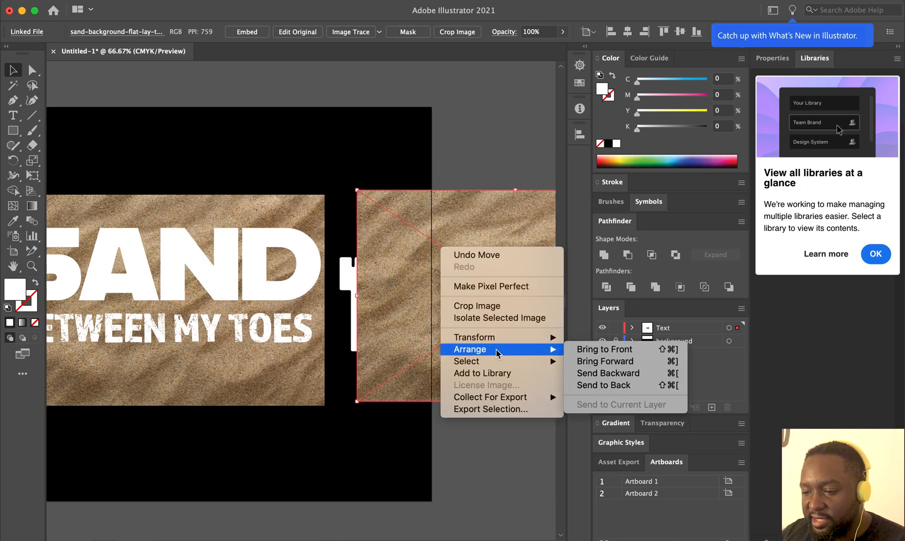
pyautogui.click(604, 385)
pyautogui.moveTo(390, 281); pyautogui.dragTo(409, 275)
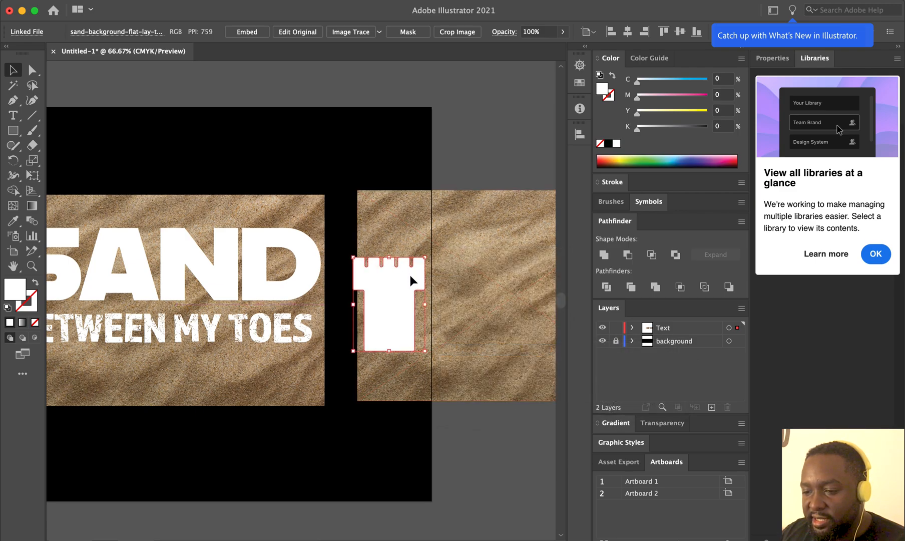
pyautogui.moveTo(493, 256); pyautogui.dragTo(481, 256)
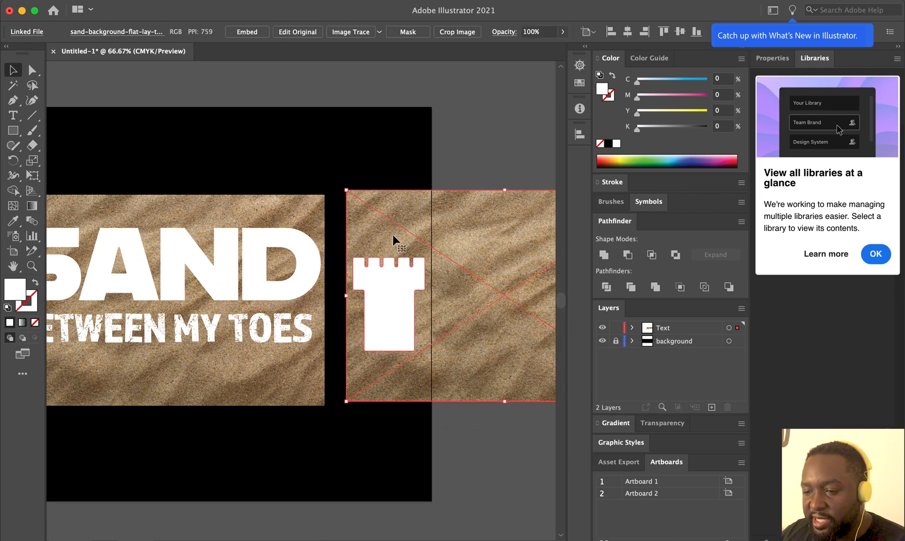
# - Clip the sand image copy to the tower shape with a clipping mask and deselect the result
pyautogui.keyDown('shift'); pyautogui.click(405, 288); pyautogui.keyUp('shift')
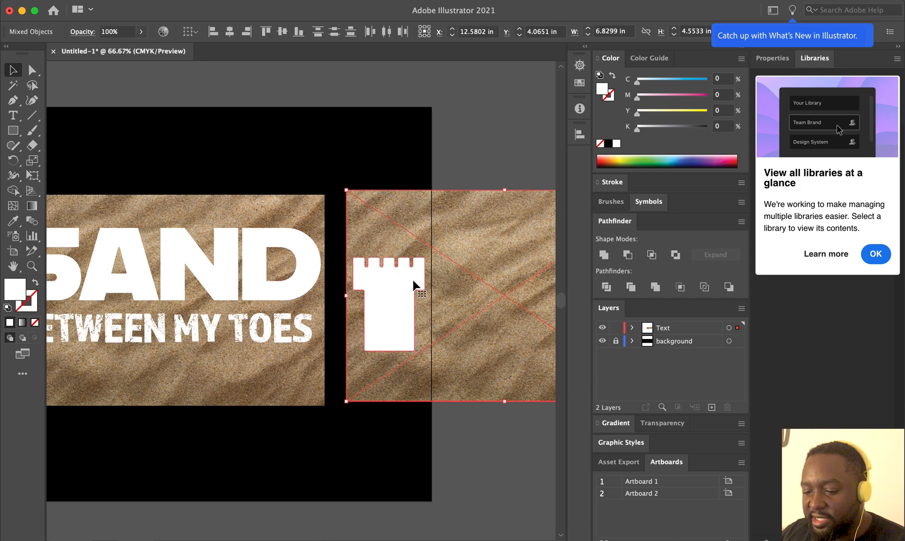
pyautogui.press('super+7')
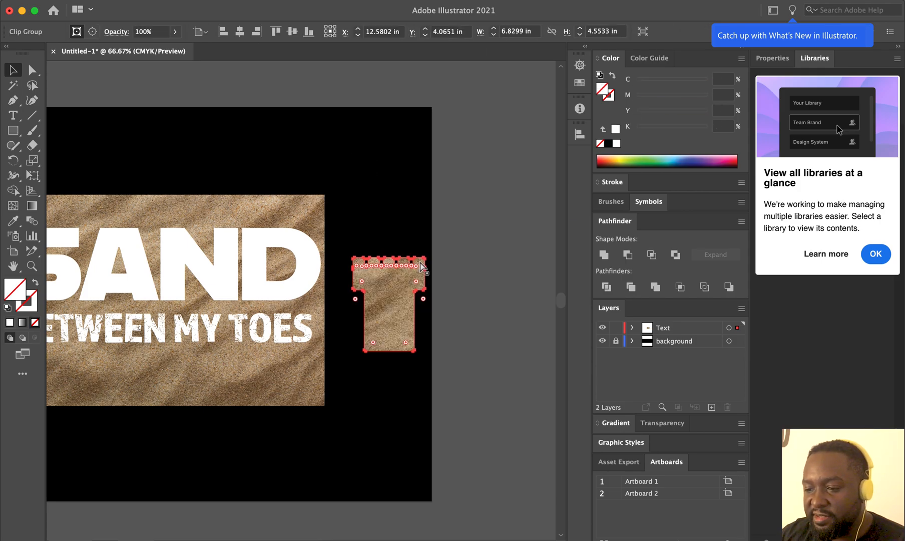
pyautogui.click(486, 248)
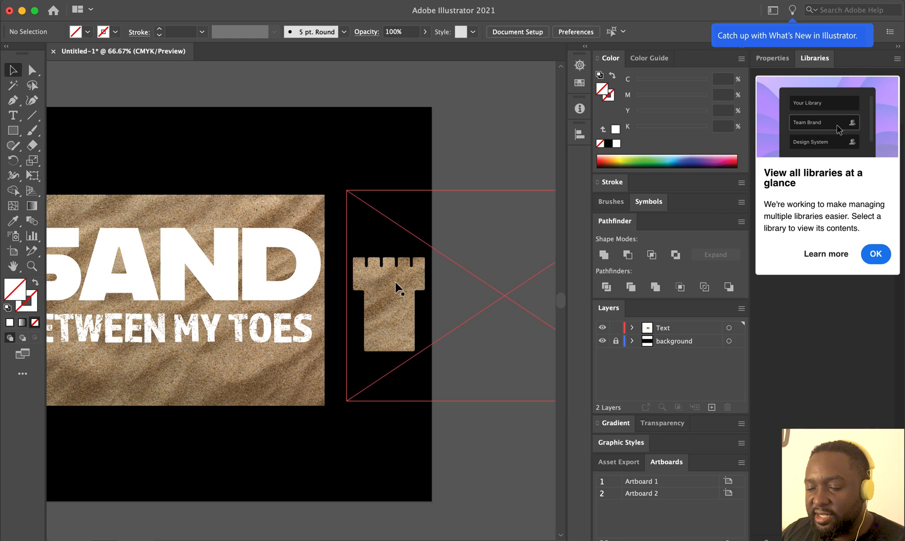
pyautogui.click(398, 294)
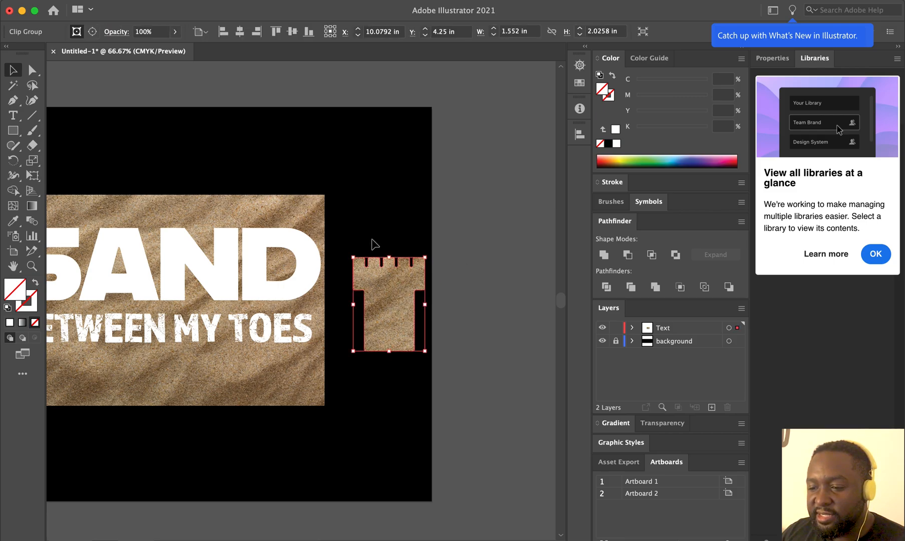
pyautogui.click(374, 203)
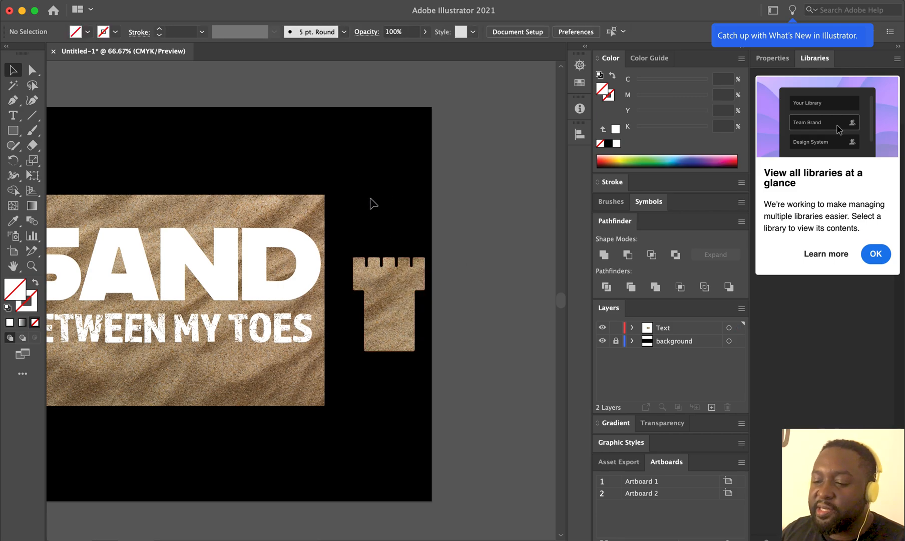
pyautogui.click(390, 295)
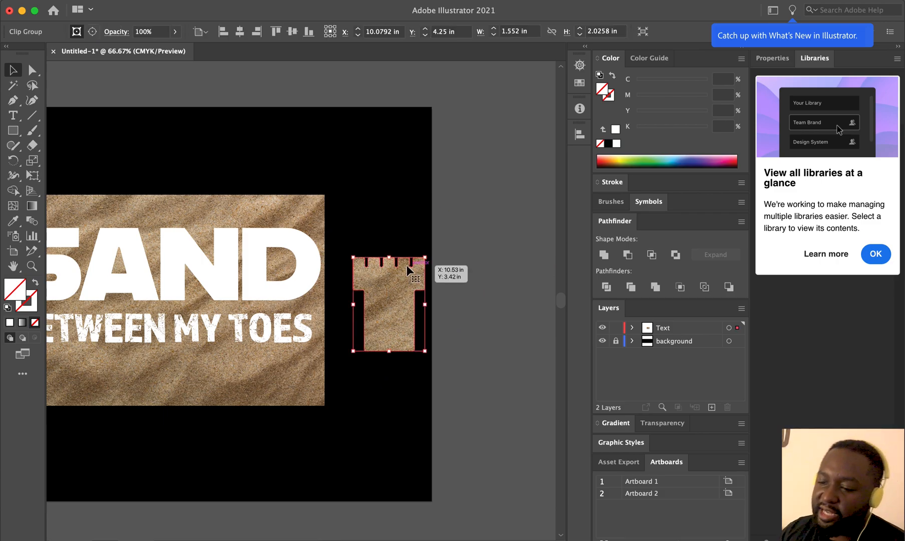
pyautogui.click(473, 224)
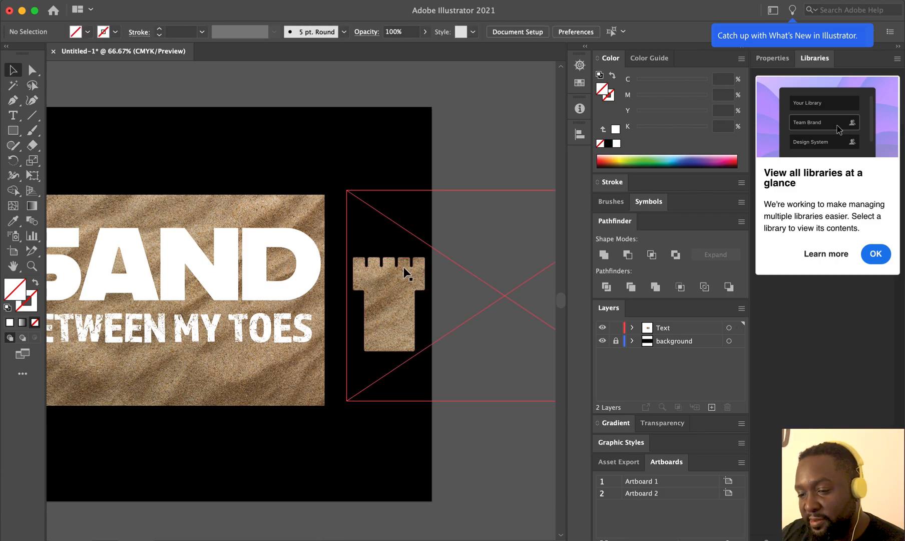
# - Clip the original sand image to the "SAND" text with a clipping mask and deselect it
pyautogui.click(257, 233)
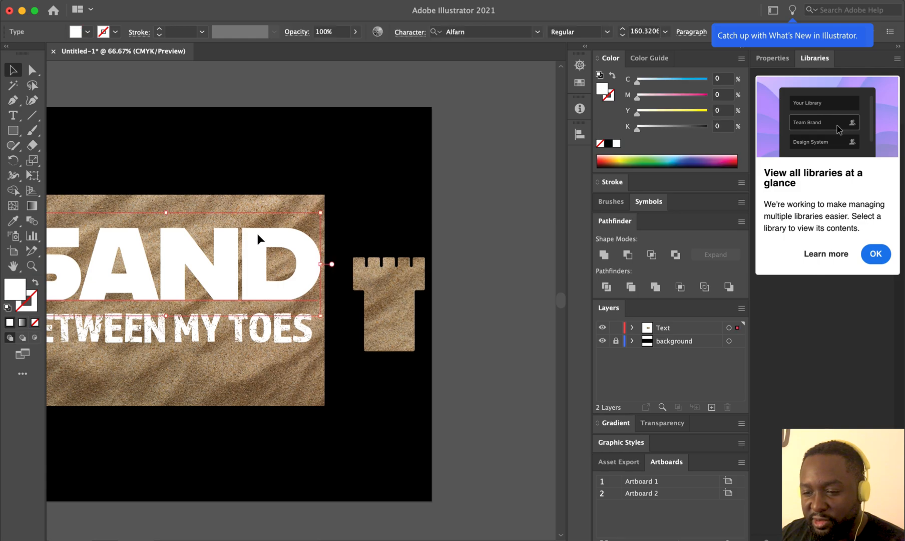
pyautogui.keyDown('shift'); pyautogui.click(270, 198); pyautogui.keyUp('shift')
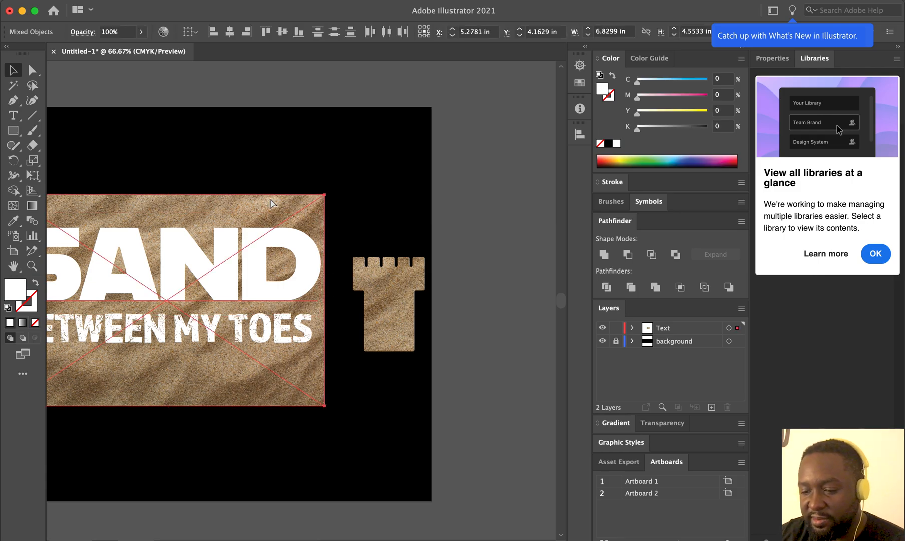
pyautogui.press('super+7')
pyautogui.click(292, 176)
# - Reposition the sand-textured tower slightly lower and closer to the right side of the lettering
pyautogui.click(392, 275)
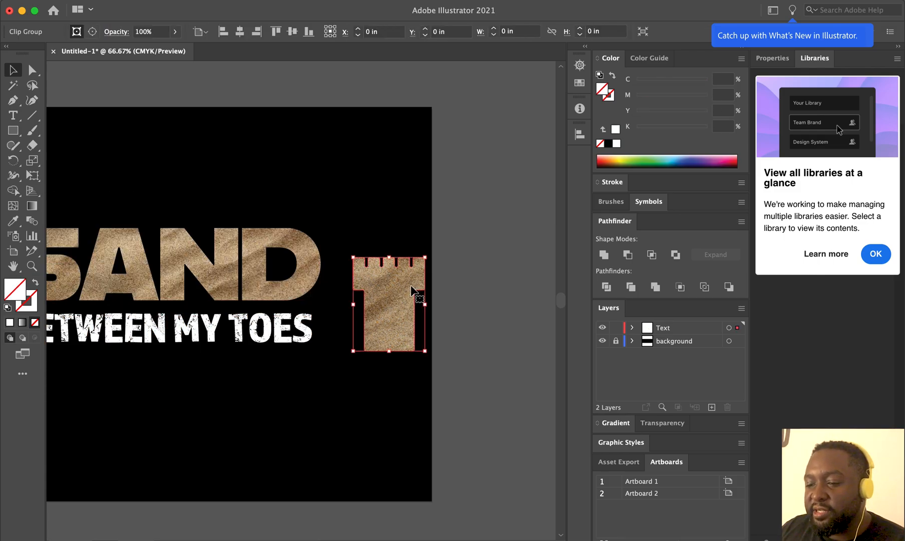
pyautogui.moveTo(401, 290); pyautogui.dragTo(395, 354)
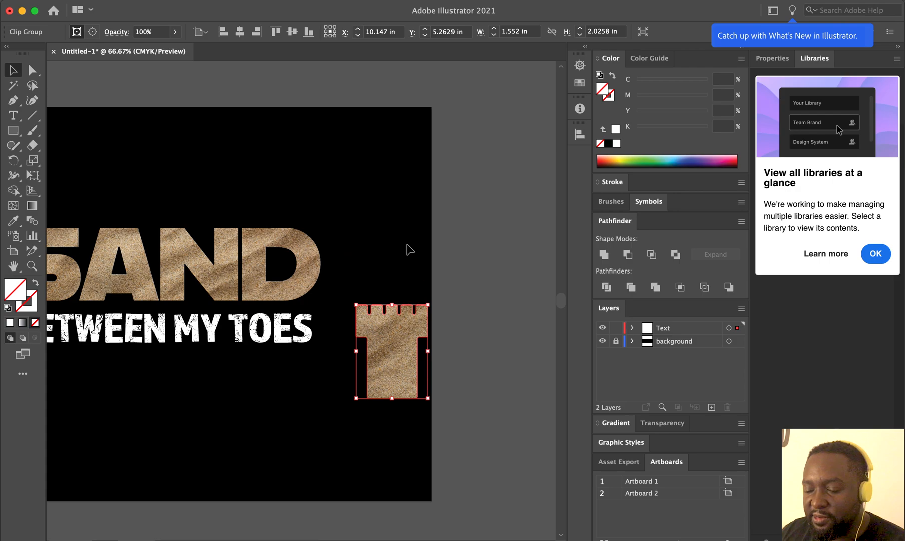
pyautogui.click(406, 272)
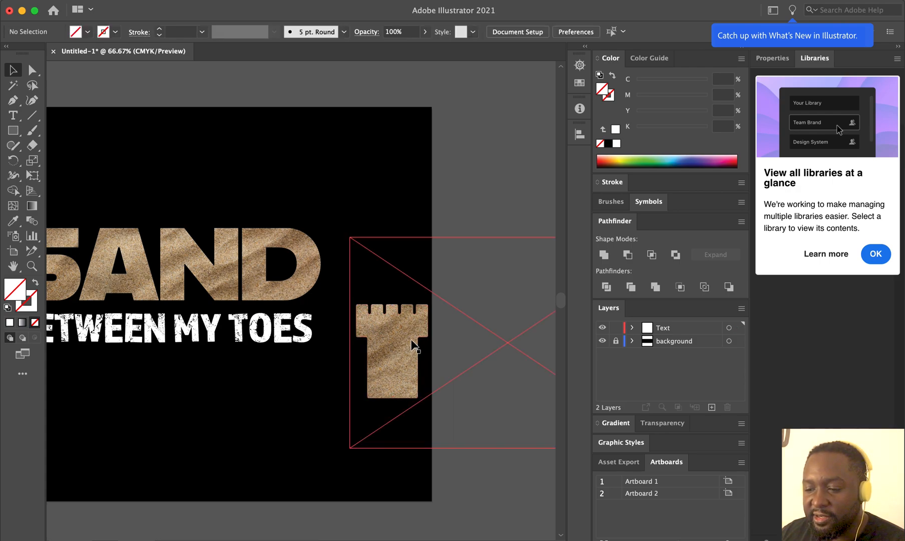
pyautogui.click(400, 332)
pyautogui.moveTo(403, 346); pyautogui.dragTo(385, 317)
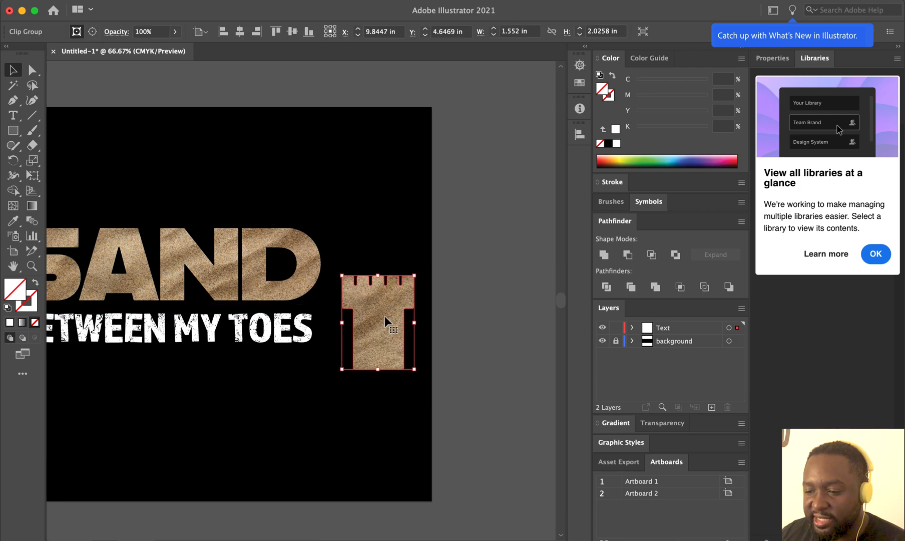
# - Paint a single small white dot above the "SAND" text with the Paintbrush and return to the Selection tool
pyautogui.click(198, 157)
pyautogui.moveTo(13, 133); pyautogui.dragTo(22, 137)
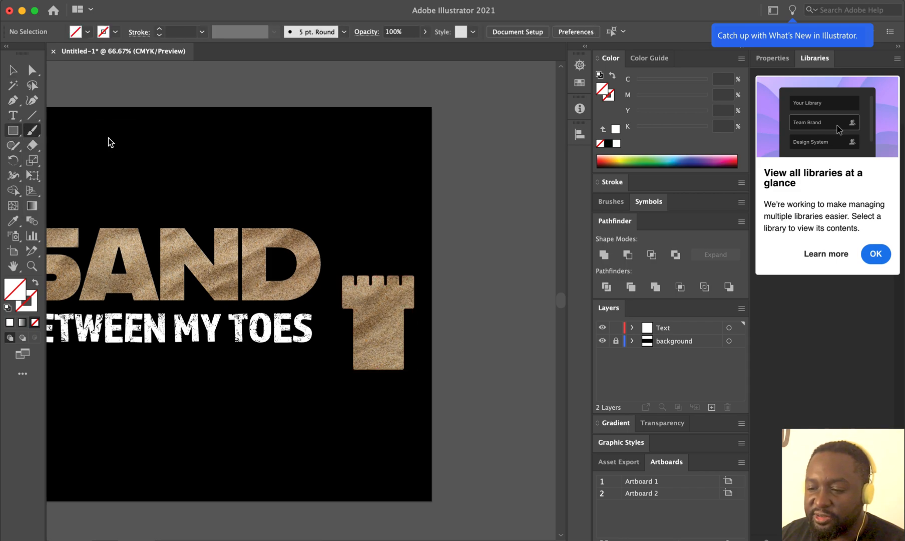
pyautogui.click(299, 139)
pyautogui.click(15, 70)
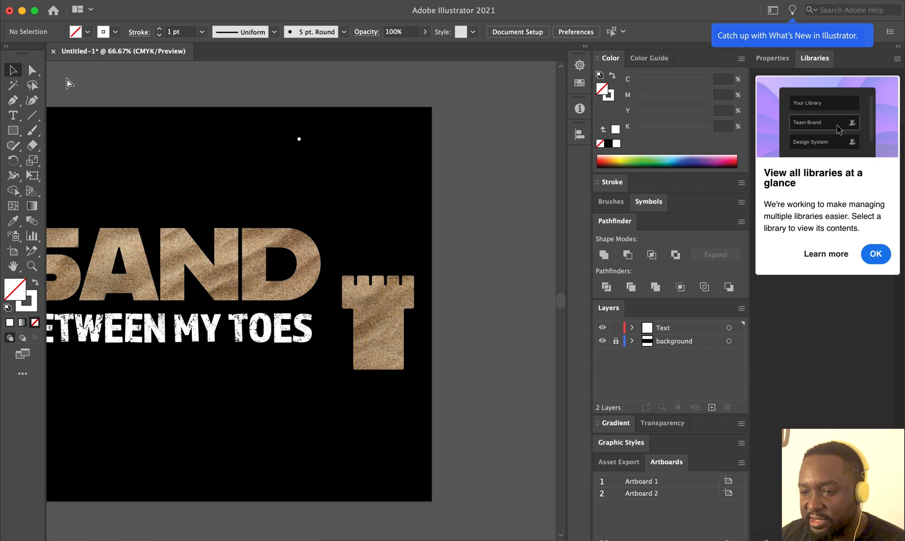
# - Isolate the sand-textured tower's clip group and shift its sand image slightly up and left inside the mask
pyautogui.click(377, 289)
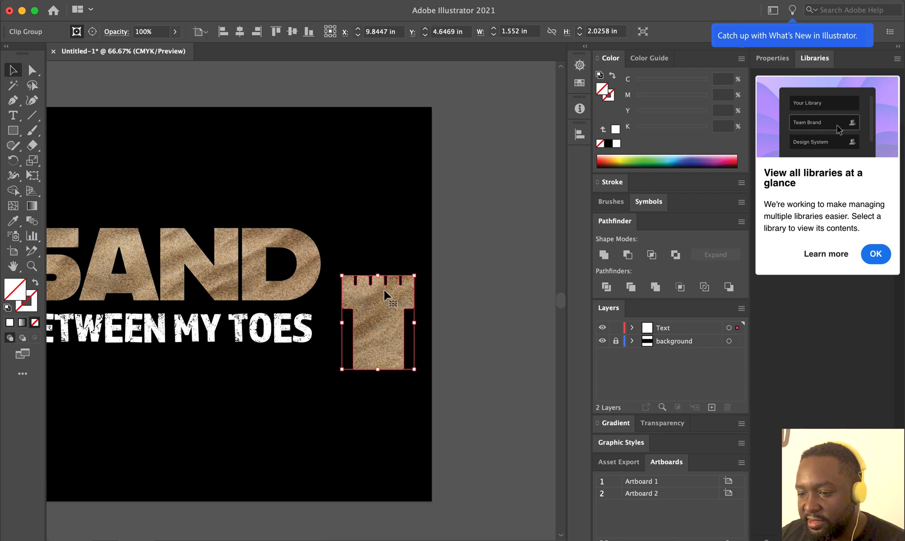
pyautogui.hotkey('shift', 'b')
pyautogui.press('super+shift+a')
pyautogui.press('v')
pyautogui.click(384, 292)
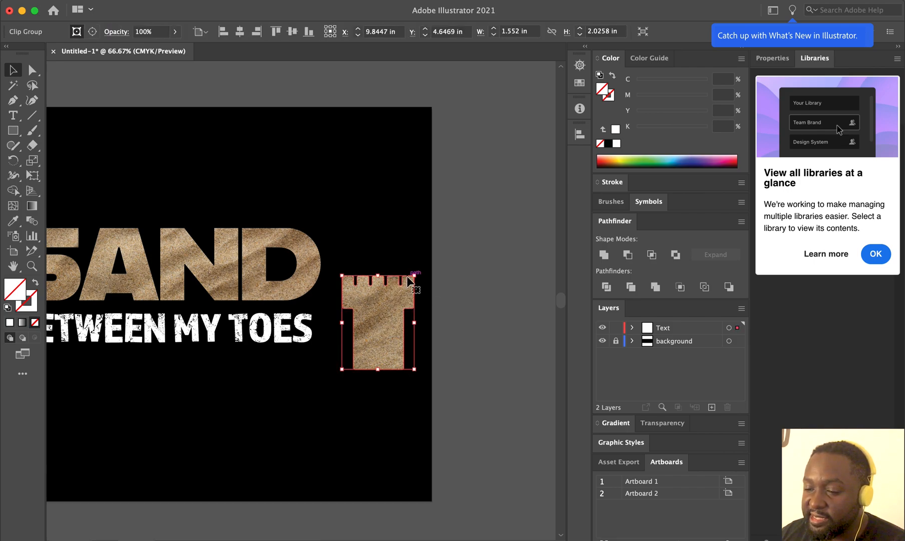
pyautogui.doubleClick(380, 283)
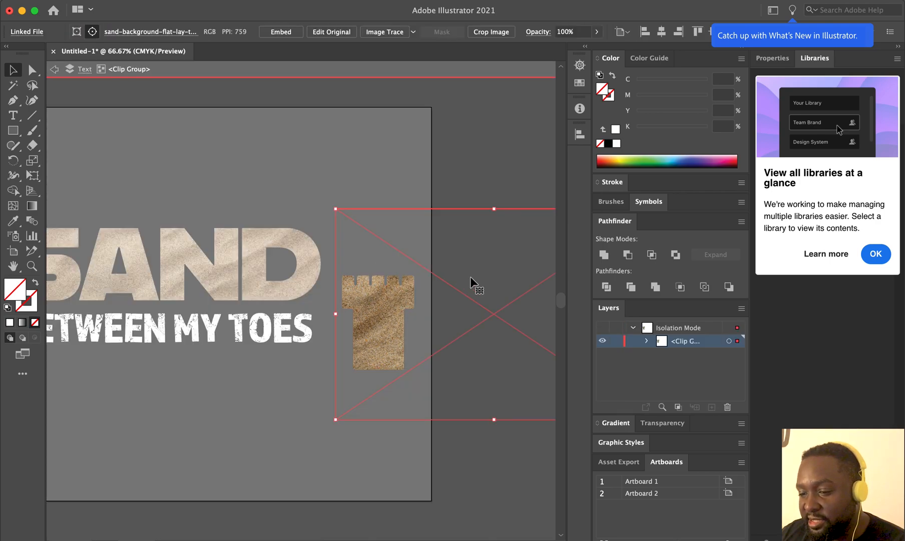
pyautogui.moveTo(473, 288); pyautogui.dragTo(442, 265)
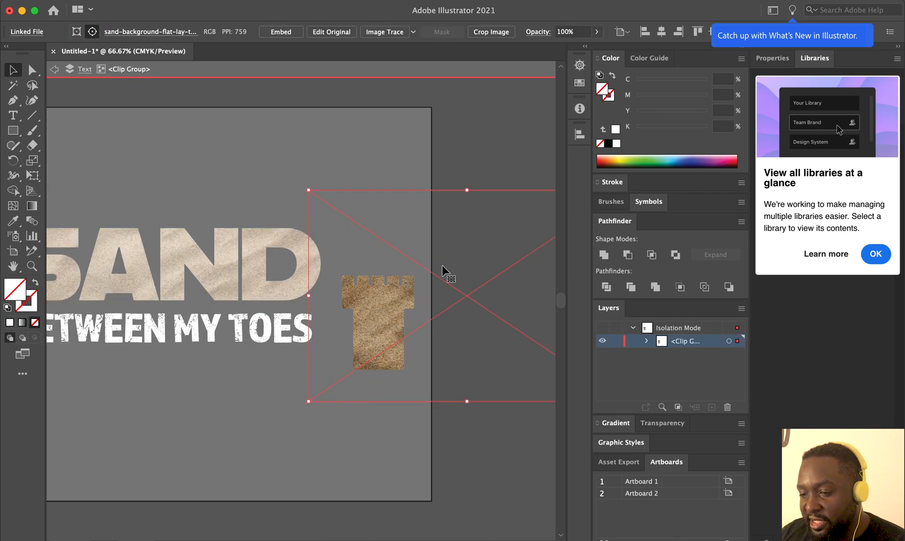
# - Try deleting the sand image from inside the tower's clip group, and undo the deletion
pyautogui.press('Delete')
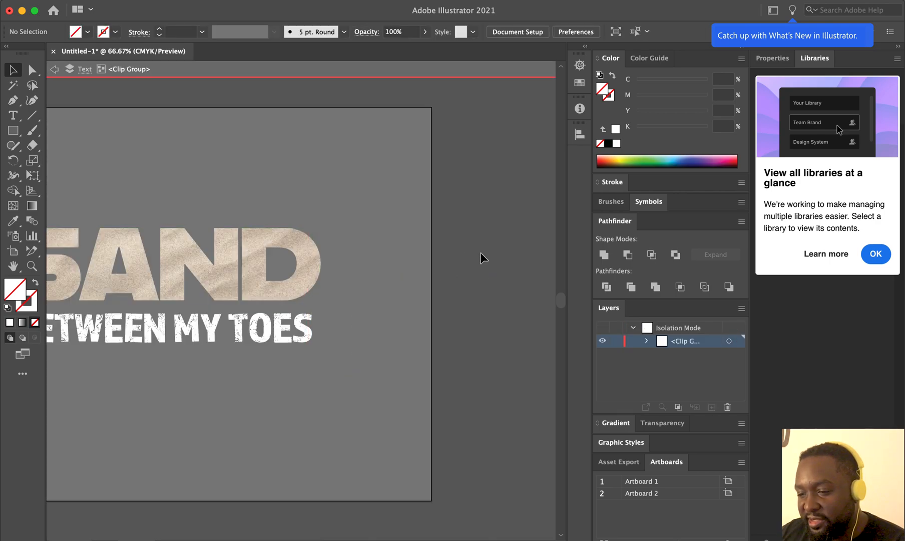
pyautogui.doubleClick(441, 273)
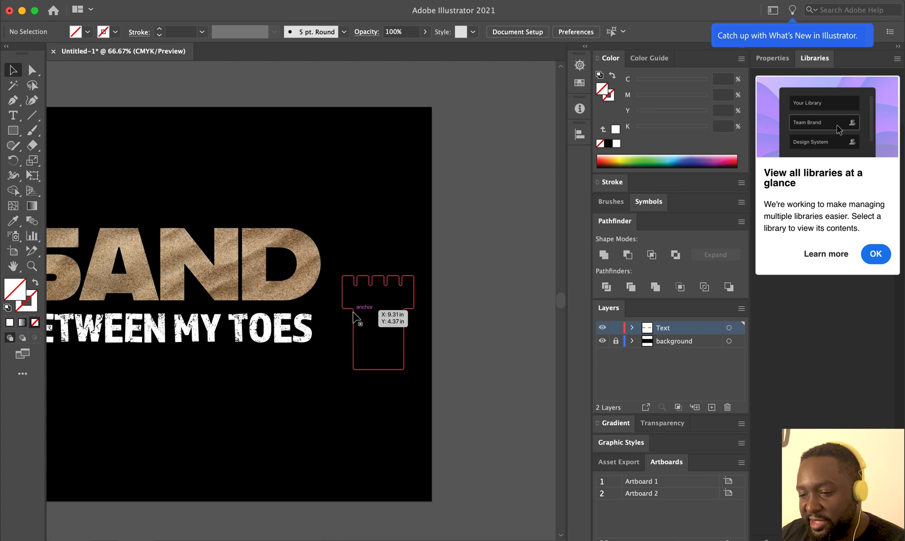
pyautogui.click(354, 315)
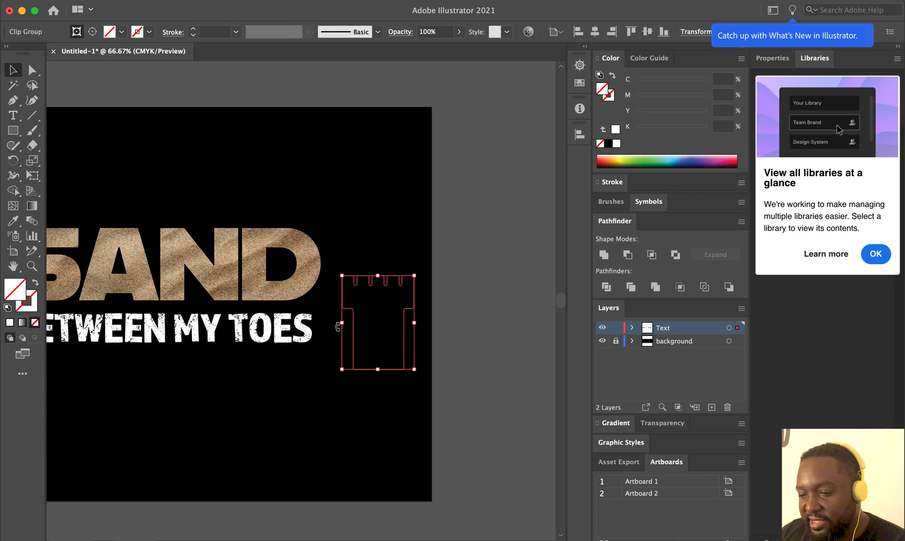
pyautogui.press('super+z')
pyautogui.press('super+z')
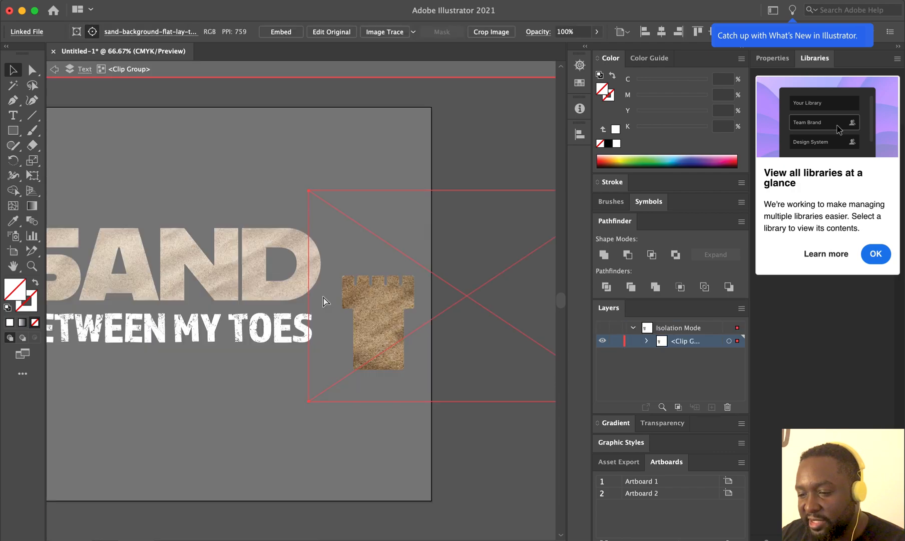
# - Exit isolation mode and release the clipping mask from the sand-textured tower
pyautogui.doubleClick(517, 151)
pyautogui.click(389, 296)
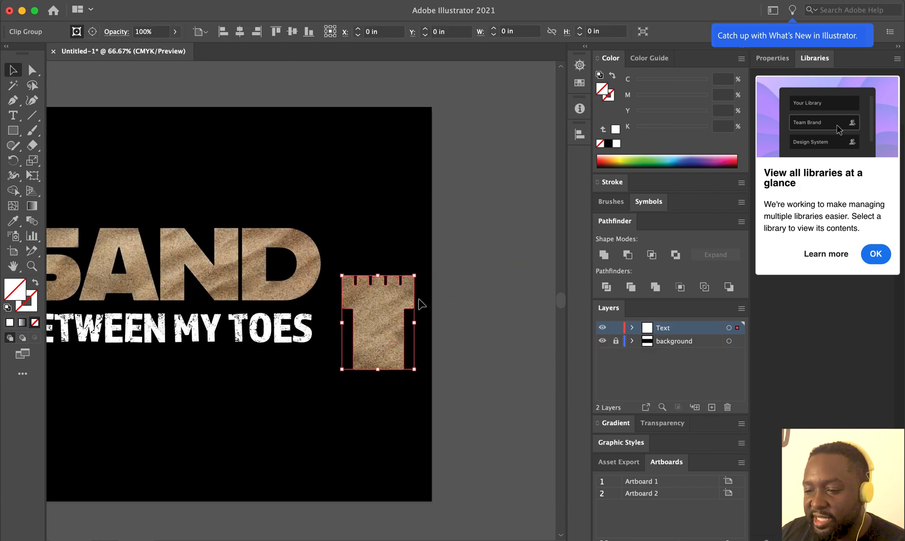
pyautogui.click(151, 0)
pyautogui.moveTo(222, 386)
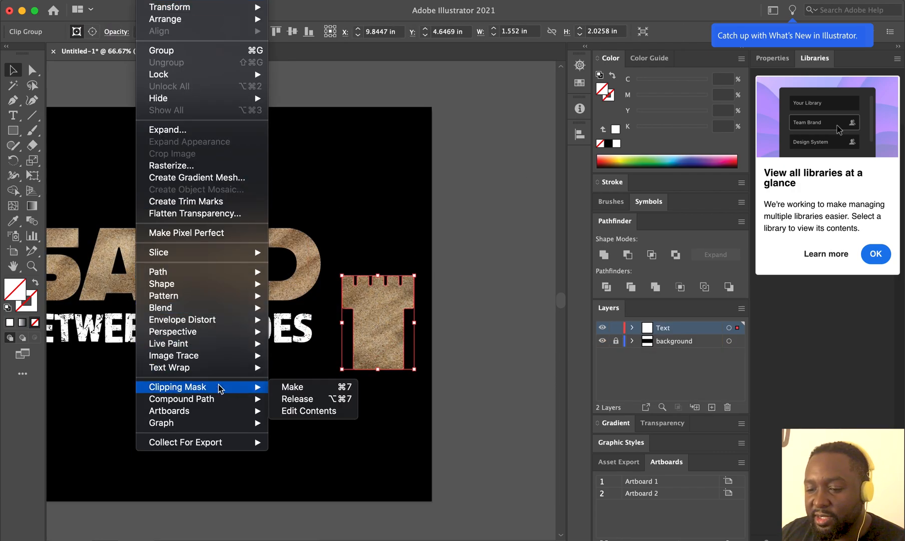
pyautogui.click(309, 399)
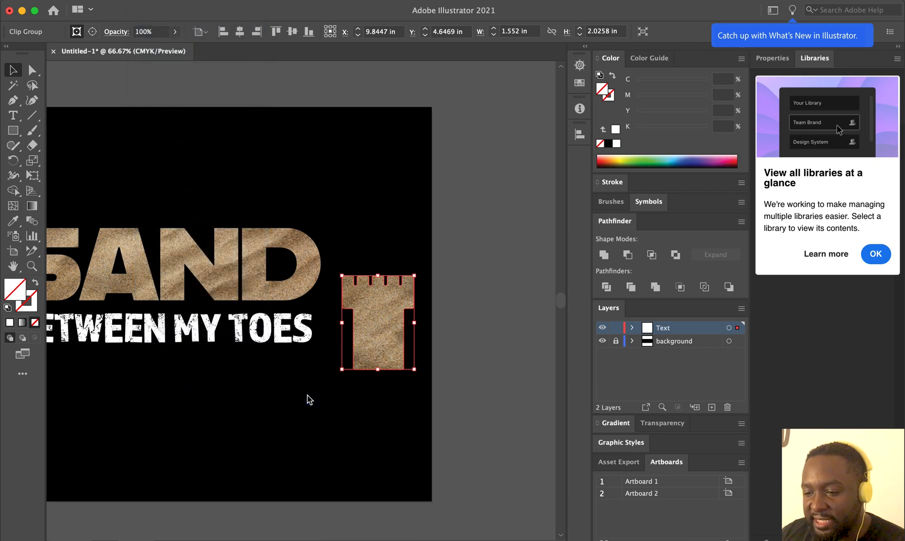
# - Move the released sand image up and left of the tower outline and fill the tower shape with white
pyautogui.click(475, 137)
pyautogui.moveTo(468, 225); pyautogui.dragTo(379, 317)
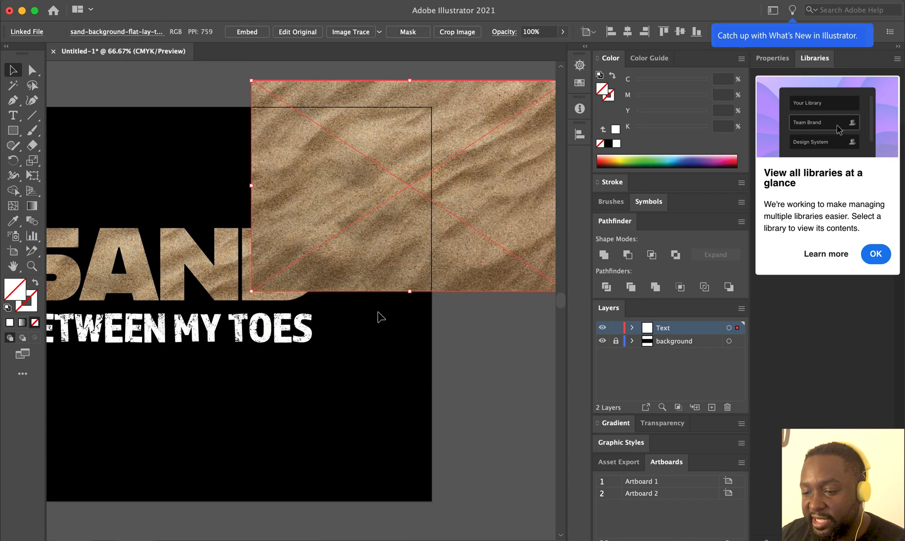
pyautogui.click(406, 322)
pyautogui.keyDown('shift'); pyautogui.click(485, 283); pyautogui.keyUp('shift')
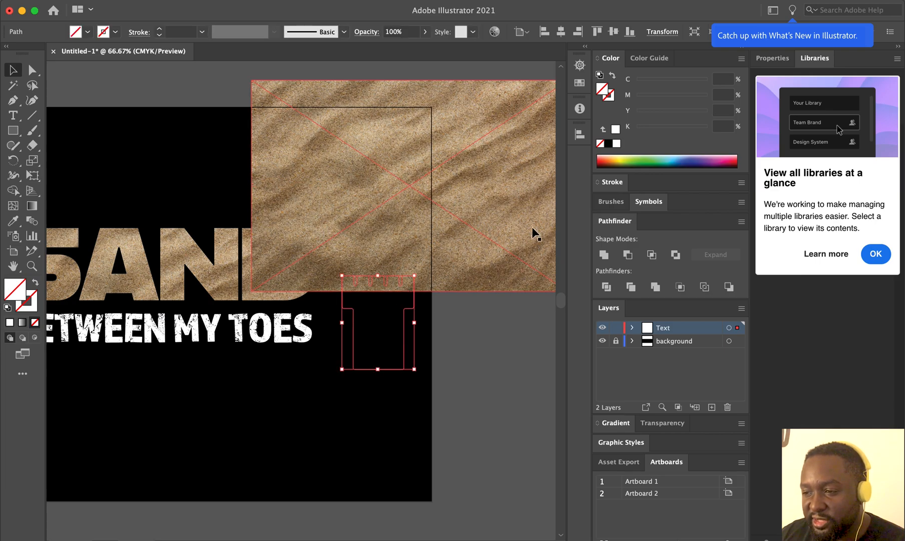
pyautogui.click(616, 143)
# - Place the white tower on the sand image above the lettering and duplicate it so two towers stand side by side
pyautogui.keyDown('shift'); pyautogui.click(420, 289); pyautogui.keyUp('shift')
pyautogui.moveTo(396, 321); pyautogui.dragTo(368, 191)
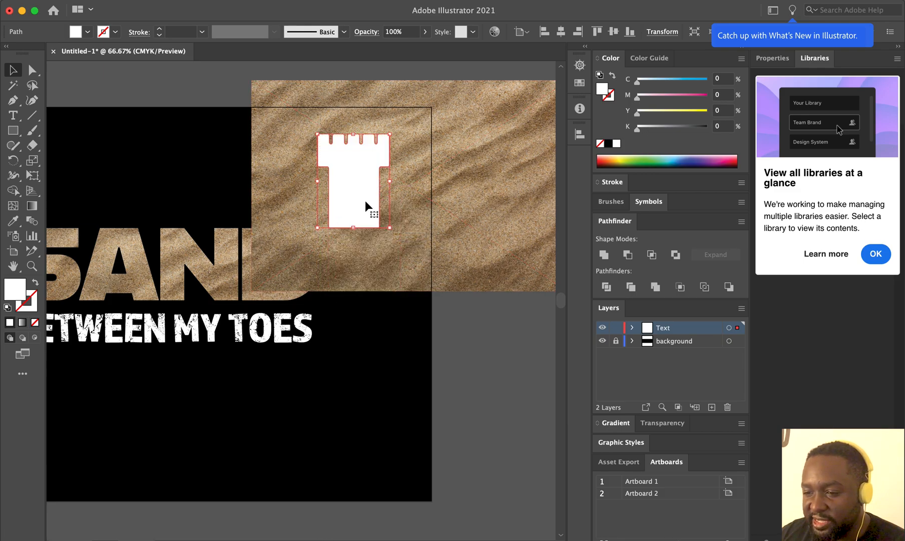
pyautogui.moveTo(366, 182); pyautogui.dragTo(480, 175)
pyautogui.moveTo(361, 191); pyautogui.dragTo(360, 178)
# - Try clipping the sand image to both separate tower shapes at once, and undo the clipping mask
pyautogui.moveTo(202, 111); pyautogui.dragTo(406, 185)
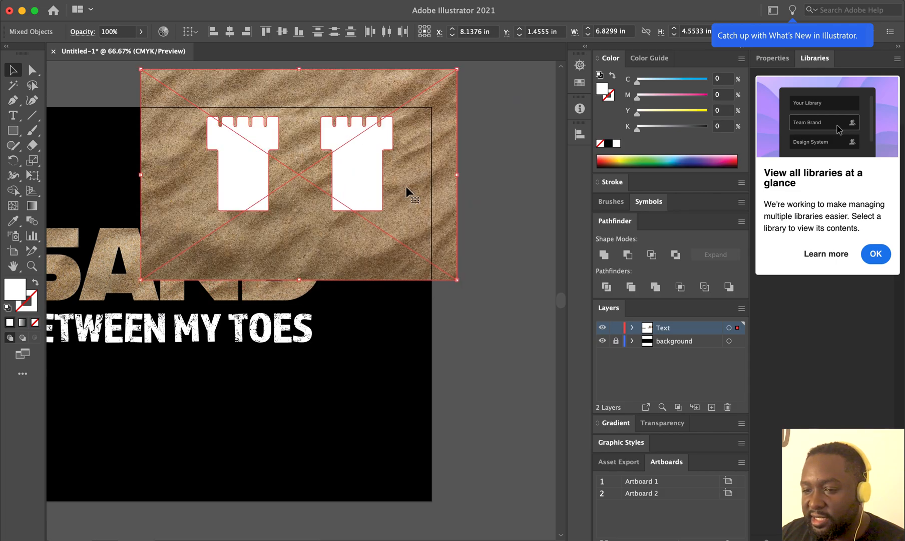
pyautogui.click(164, 2)
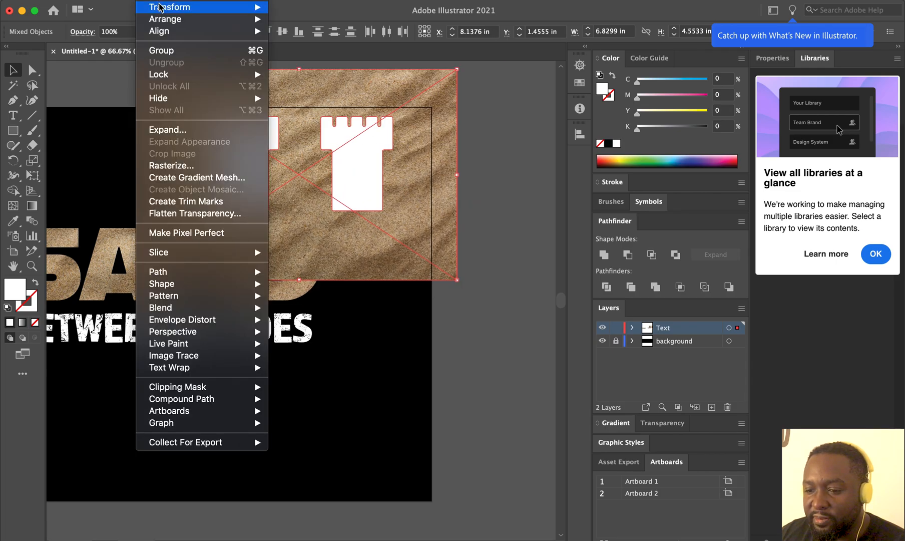
pyautogui.moveTo(232, 388)
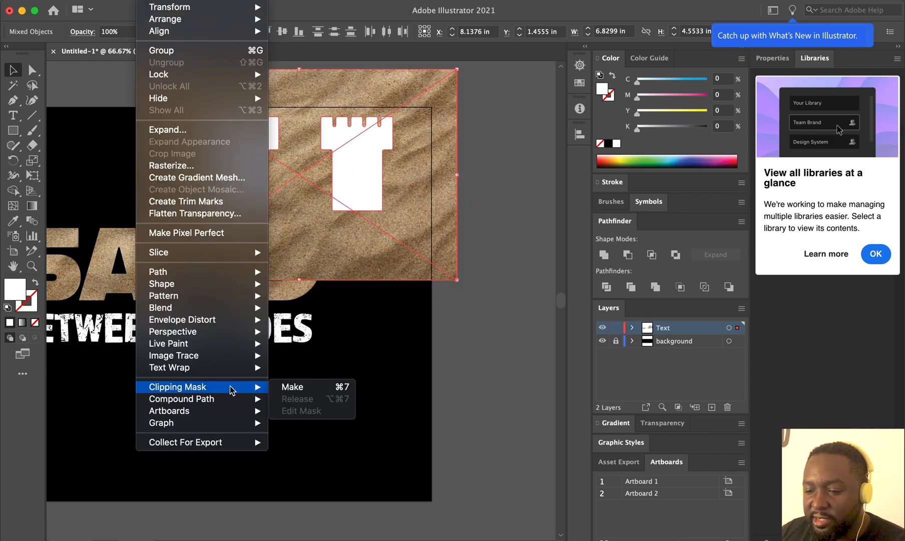
pyautogui.click(307, 388)
pyautogui.click(290, 112)
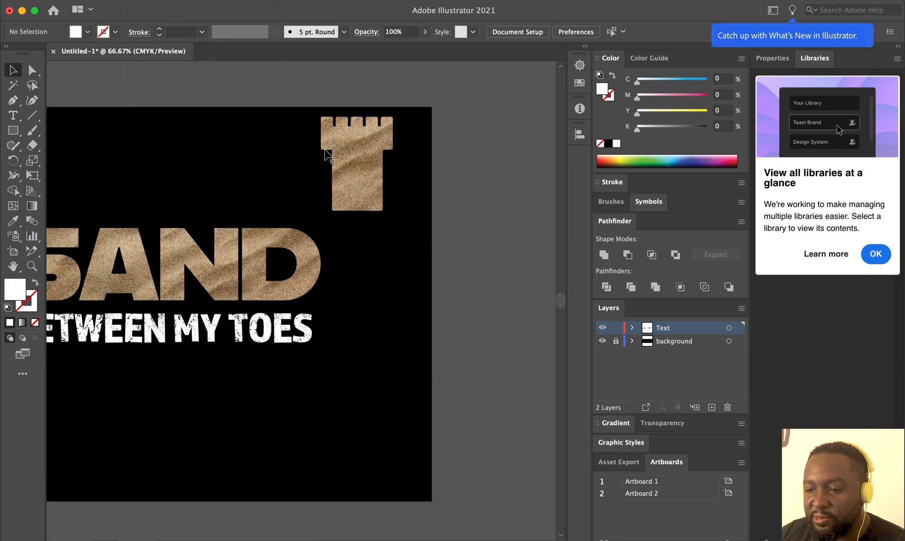
pyautogui.press('cmd+z')
pyautogui.press('cmd+z')
pyautogui.press('cmd+z')
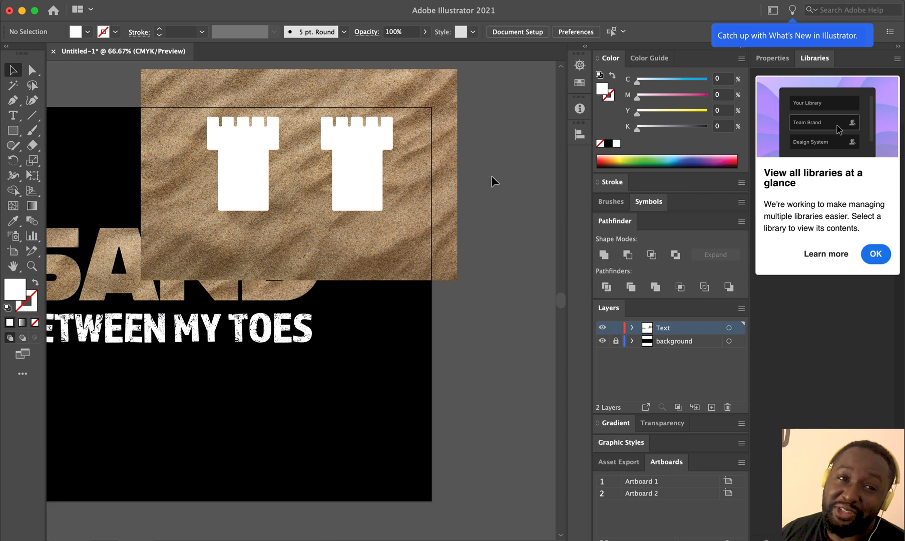
# - Combine the two white tower shapes into one compound path and check that they select together
pyautogui.click(250, 157)
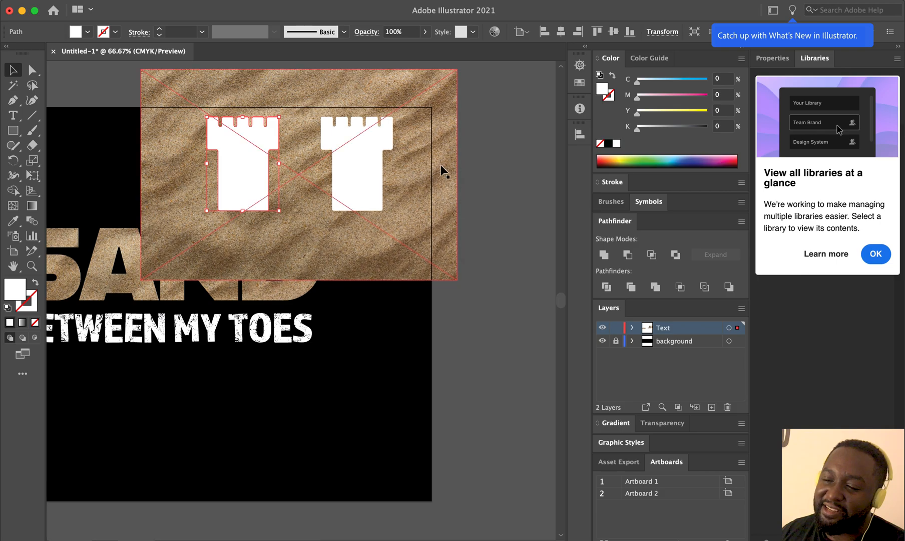
pyautogui.keyDown('shift'); pyautogui.click(361, 157); pyautogui.keyUp('shift')
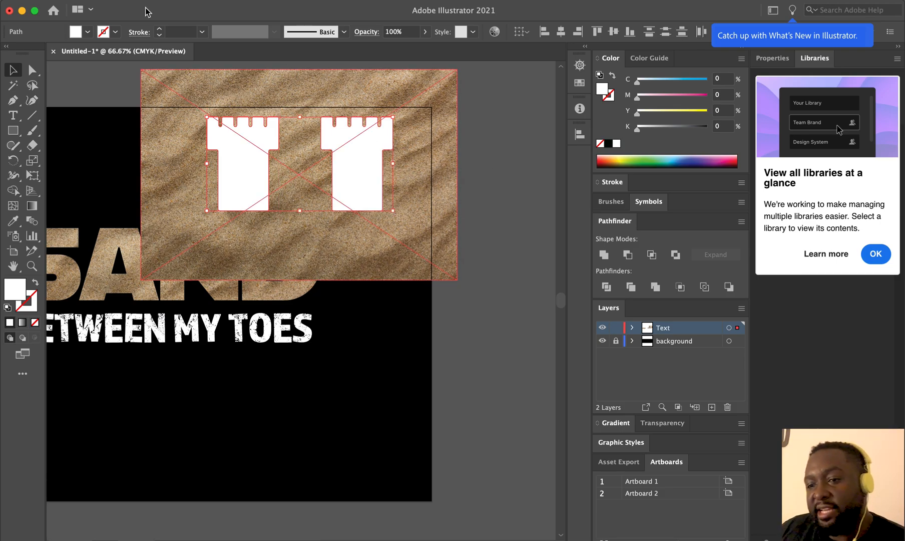
pyautogui.click(170, 2)
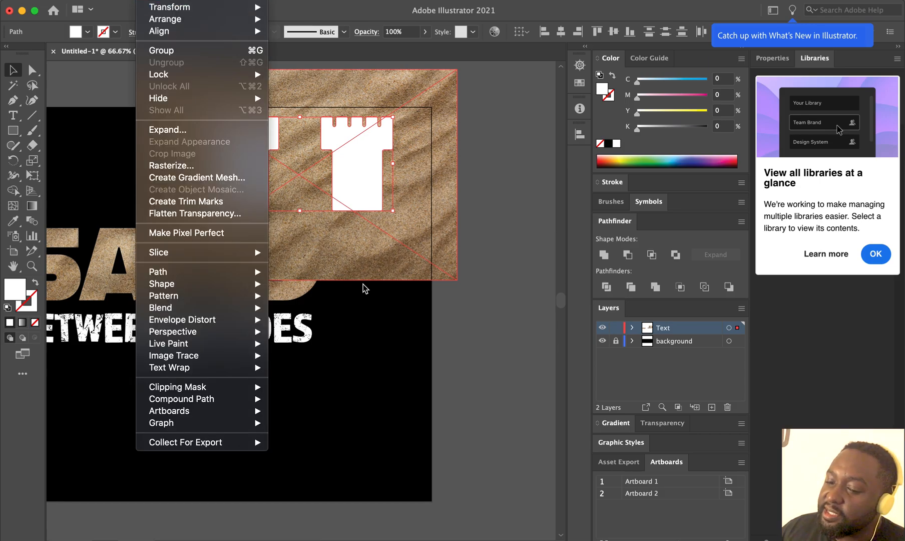
pyautogui.moveTo(214, 400)
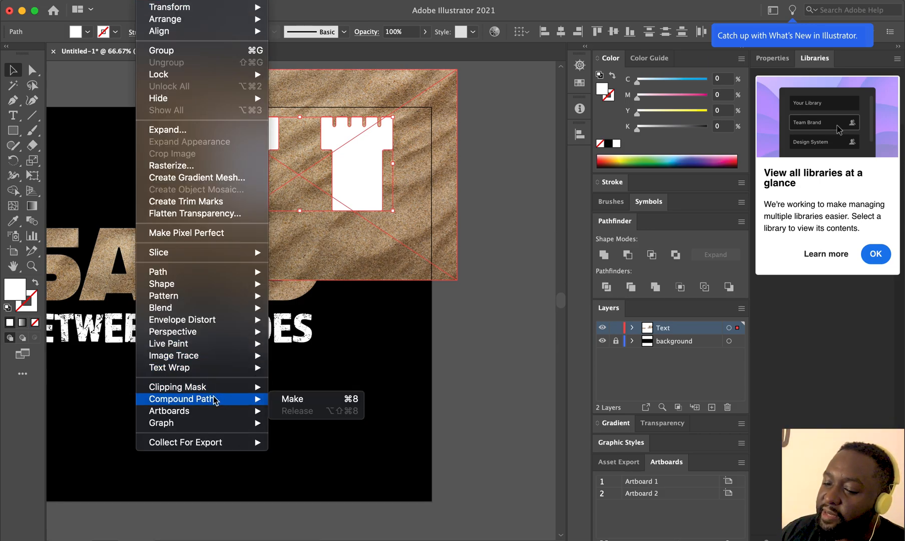
pyautogui.click(337, 399)
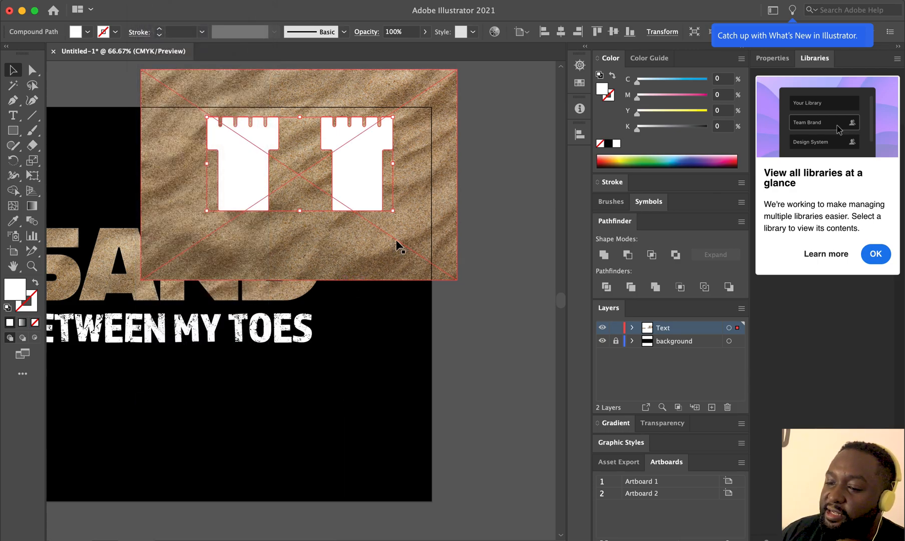
pyautogui.click(486, 147)
pyautogui.click(363, 141)
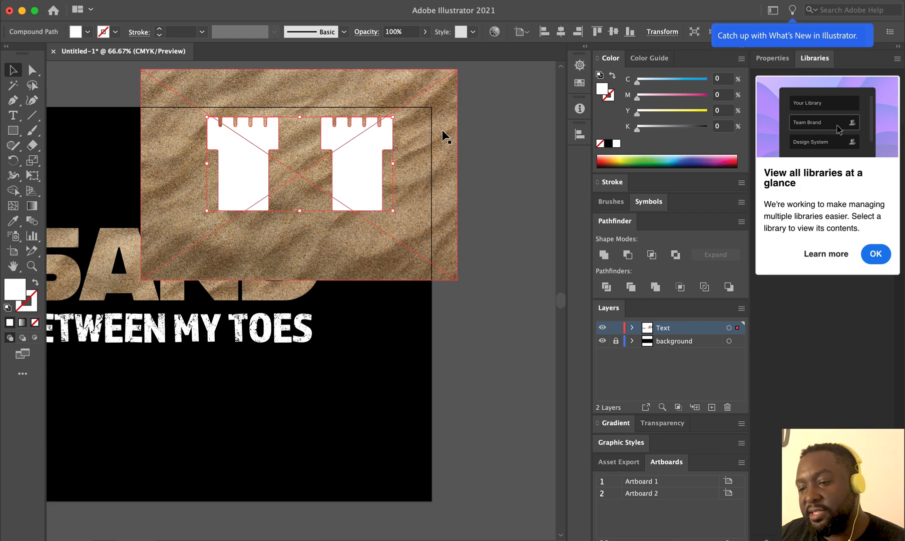
pyautogui.click(541, 137)
# - Clip the sand image to the two-tower compound path with a clipping mask and deselect the result
pyautogui.click(390, 140)
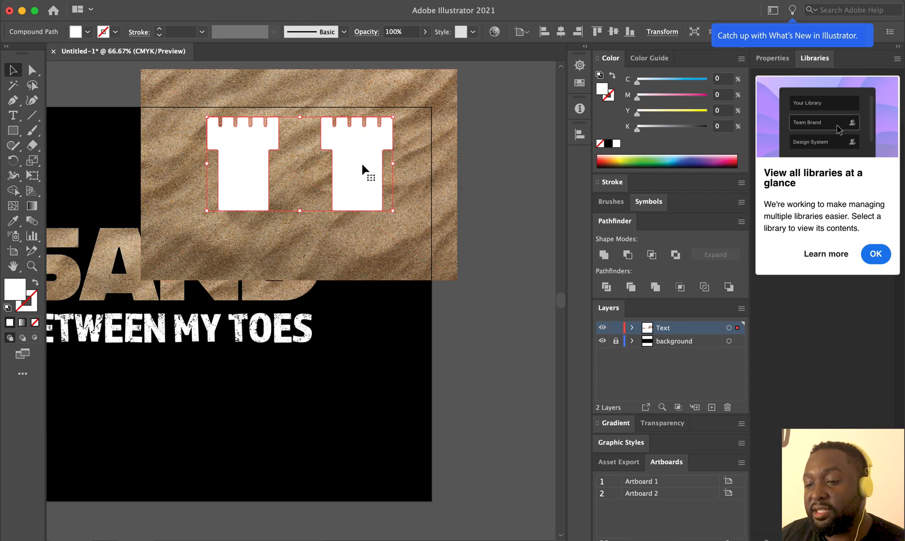
pyautogui.keyDown('shift'); pyautogui.click(444, 134); pyautogui.keyUp('shift')
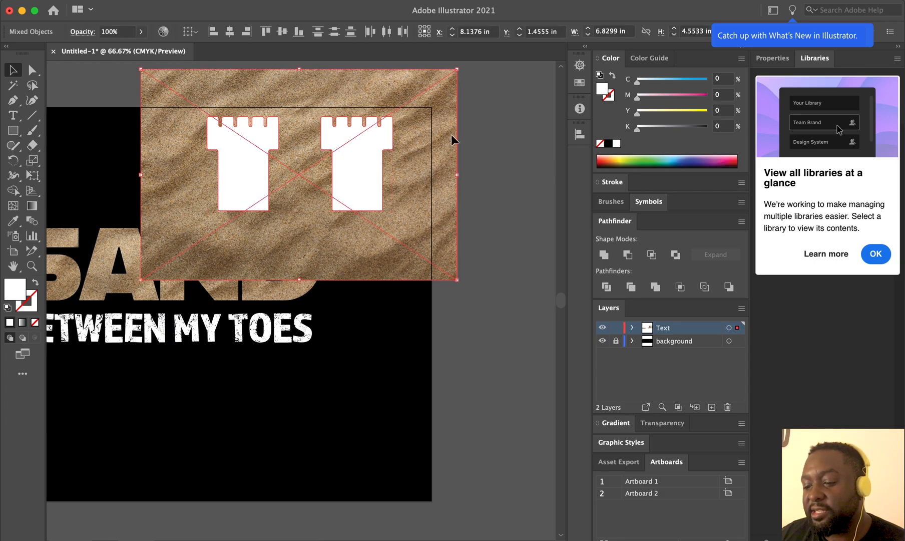
pyautogui.press('super+7')
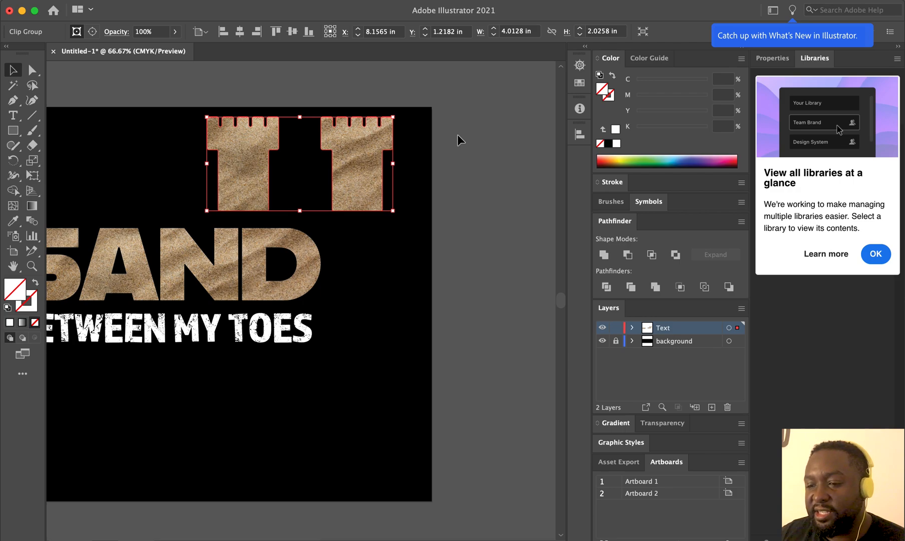
pyautogui.click(465, 170)
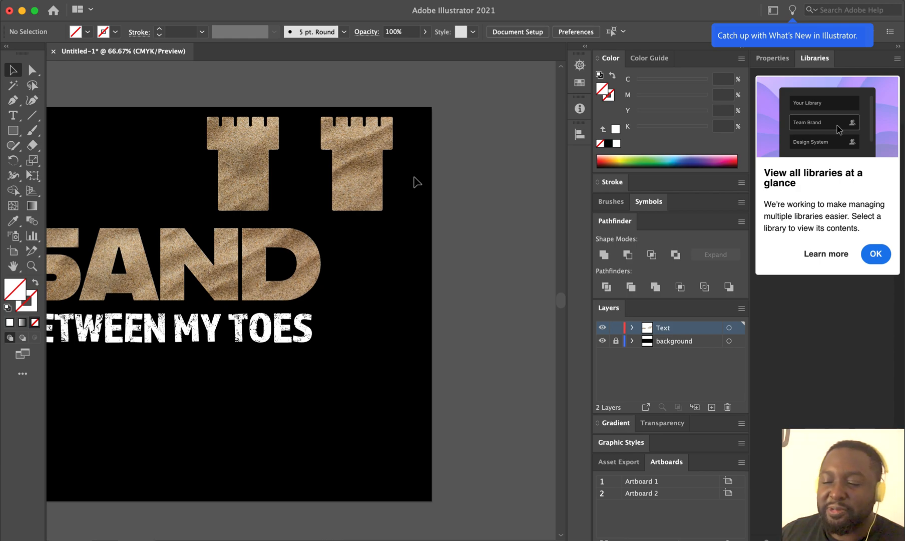
# - Delete the sand-textured pair of towers and release the clipping mask from the "SAND" text
pyautogui.moveTo(410, 170); pyautogui.dragTo(380, 129)
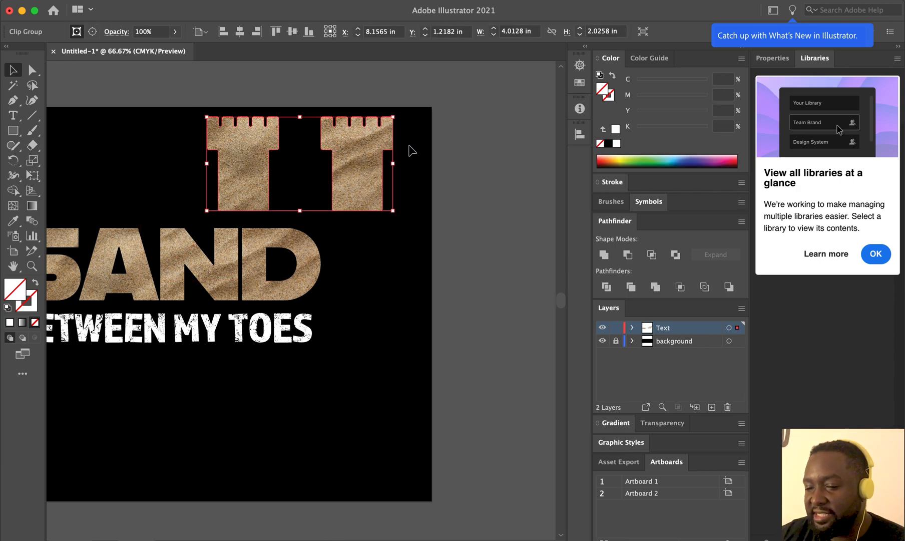
pyautogui.press('Delete')
pyautogui.click(266, 235)
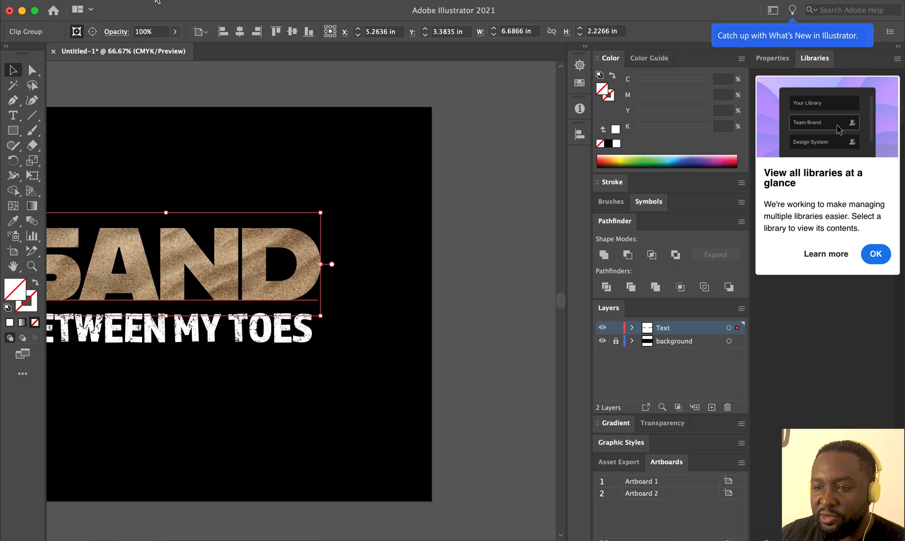
pyautogui.click(160, 1)
pyautogui.moveTo(222, 390)
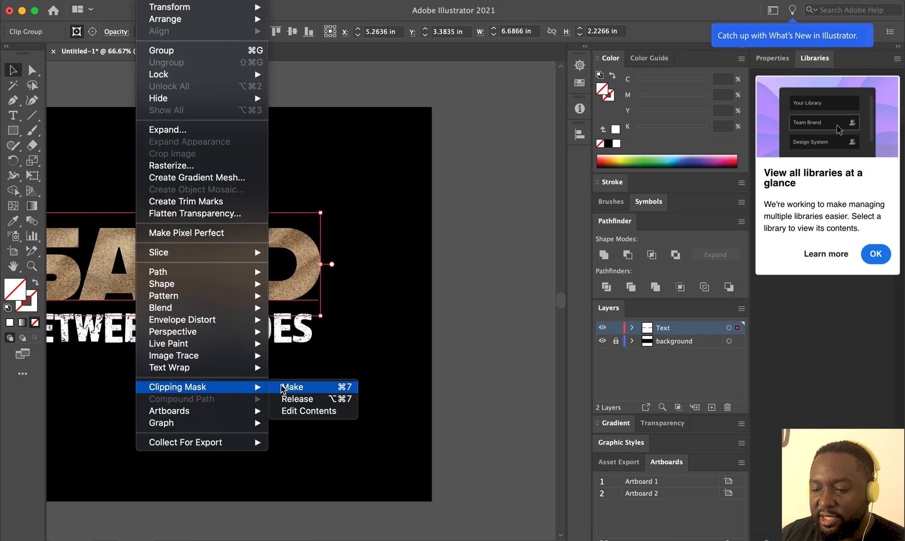
pyautogui.click(316, 399)
pyautogui.click(437, 305)
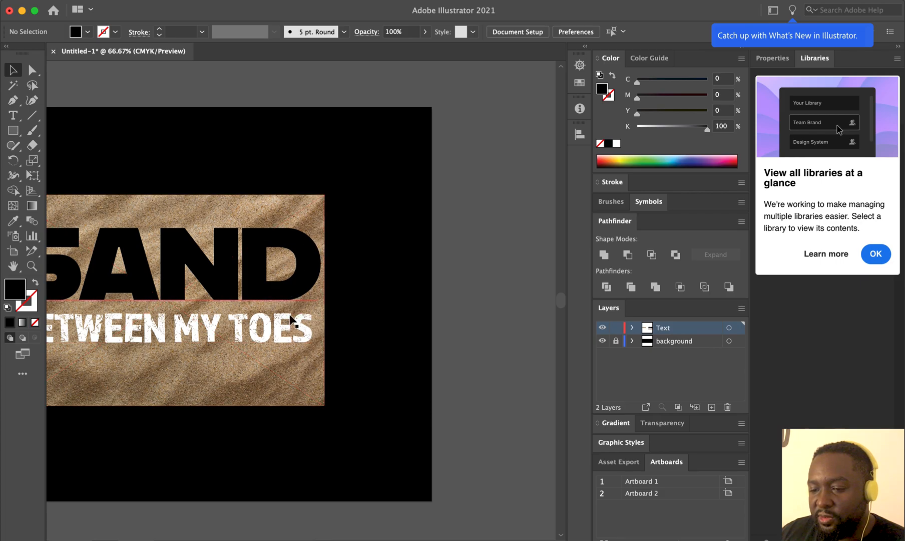
# - Change the "BETWEEN MY TOES" text's Almaq font style to Refined and deselect it
pyautogui.click(275, 333)
pyautogui.click(607, 32)
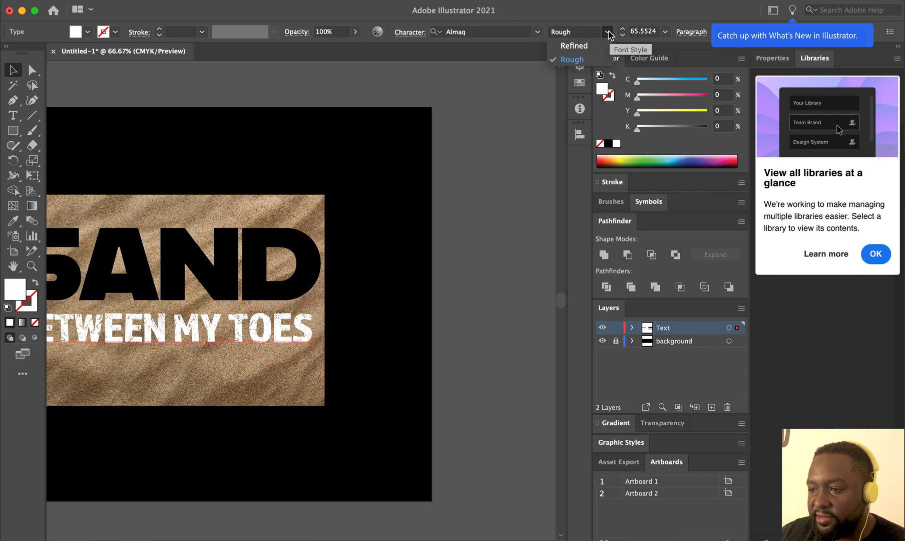
pyautogui.click(574, 46)
pyautogui.click(521, 206)
pyautogui.hscroll(-5, 311, 210)
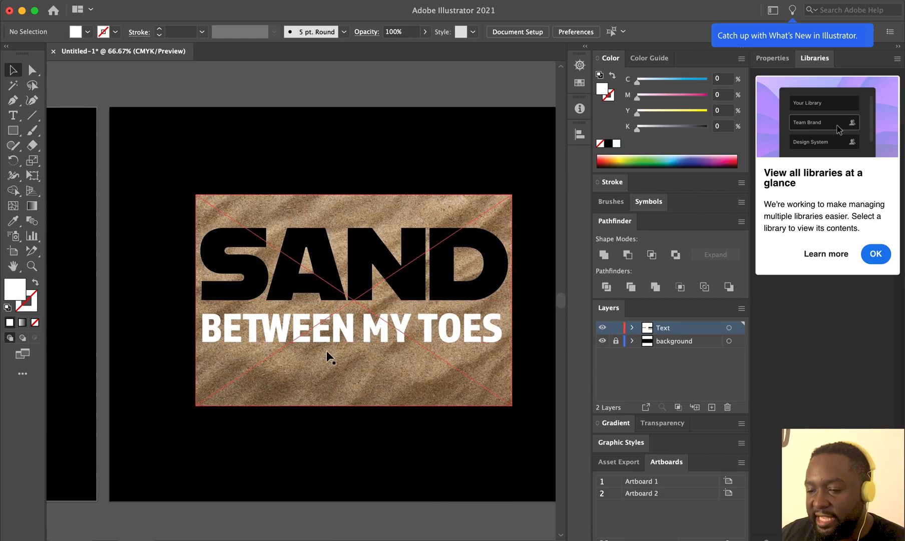
# - Convert the "SAND" and "BETWEEN MY TOES" live text to outlines and deselect them
pyautogui.click(323, 278)
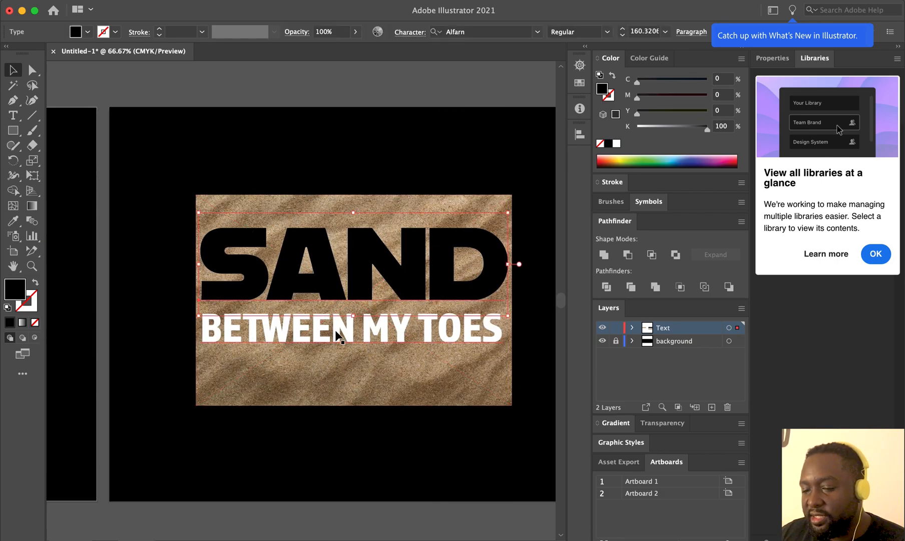
pyautogui.keyDown('shift'); pyautogui.click(335, 332); pyautogui.keyUp('shift')
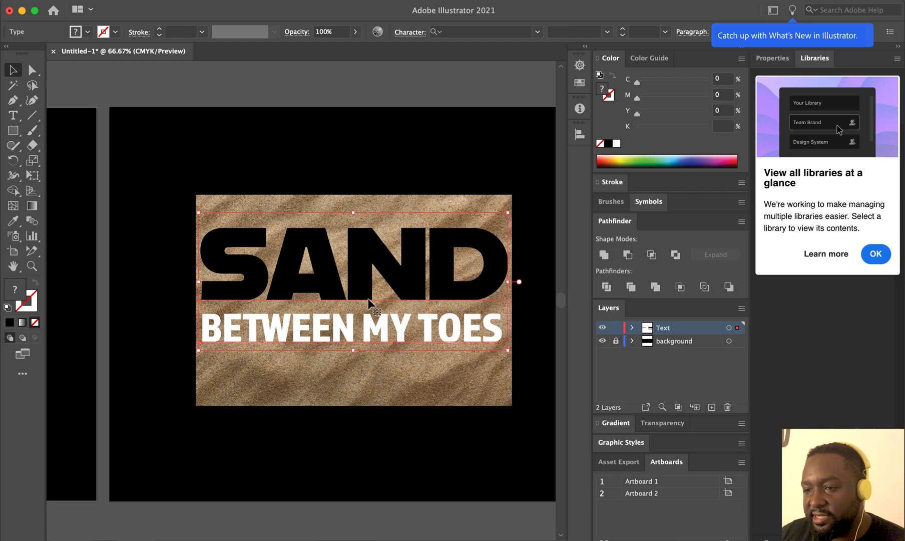
pyautogui.click(295, 80)
pyautogui.click(329, 299)
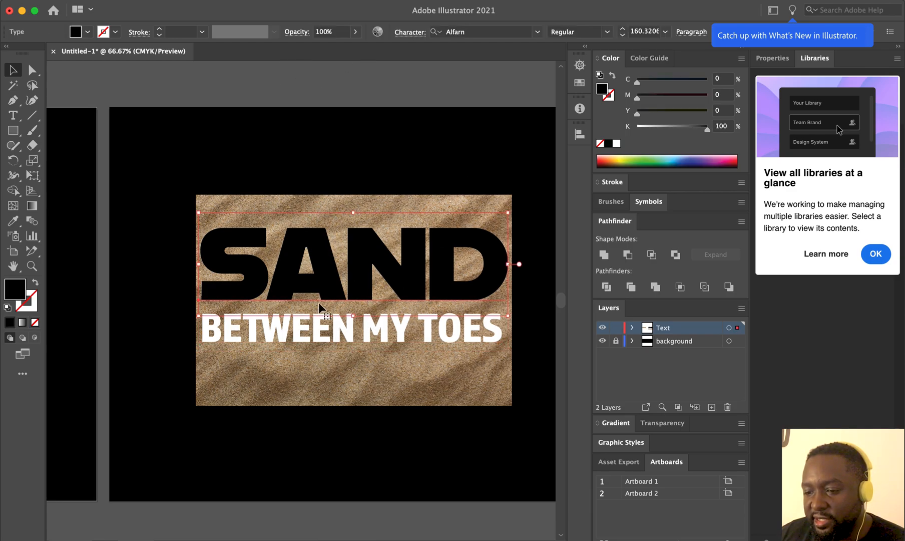
pyautogui.keyDown('shift'); pyautogui.click(301, 328); pyautogui.keyUp('shift')
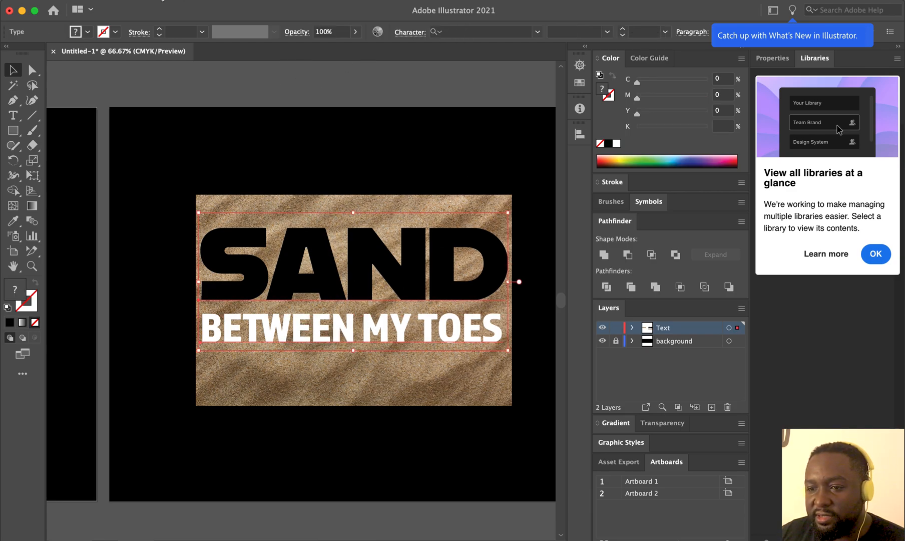
pyautogui.click(150, 2)
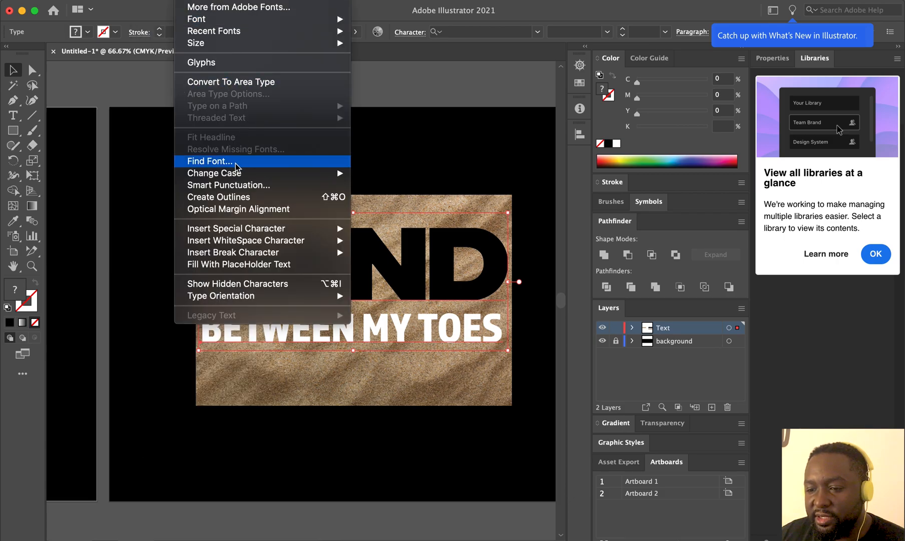
pyautogui.click(239, 197)
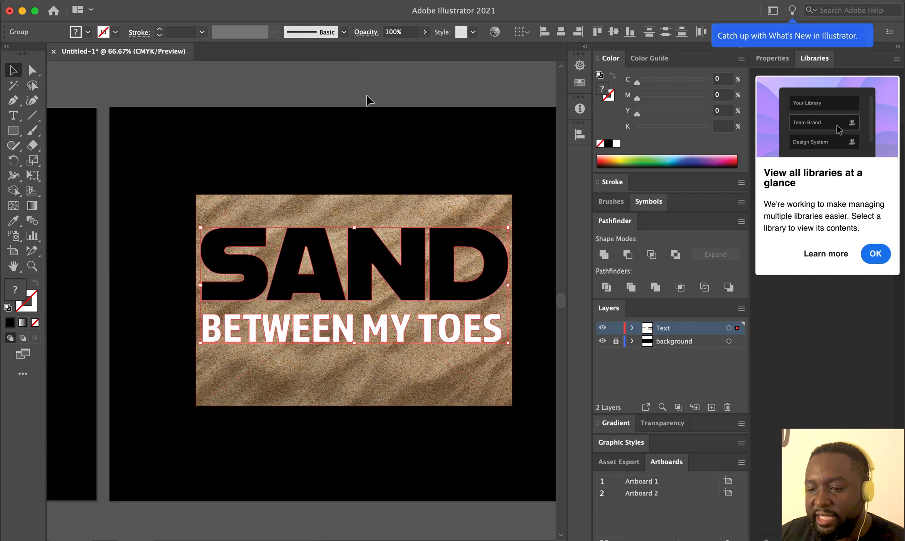
pyautogui.click(343, 81)
# - Combine the outlined "SAND" and "BETWEEN MY TOES" groups into one compound path
pyautogui.click(376, 333)
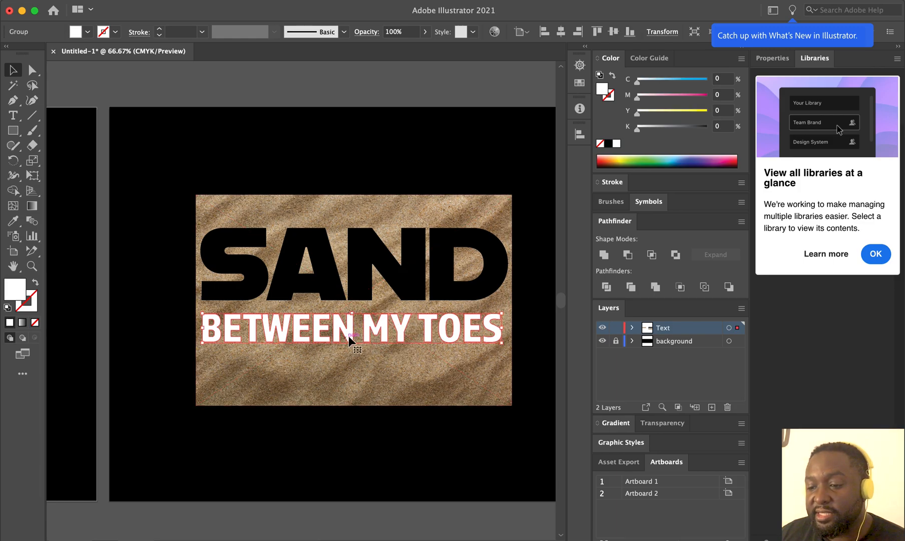
pyautogui.click(360, 272)
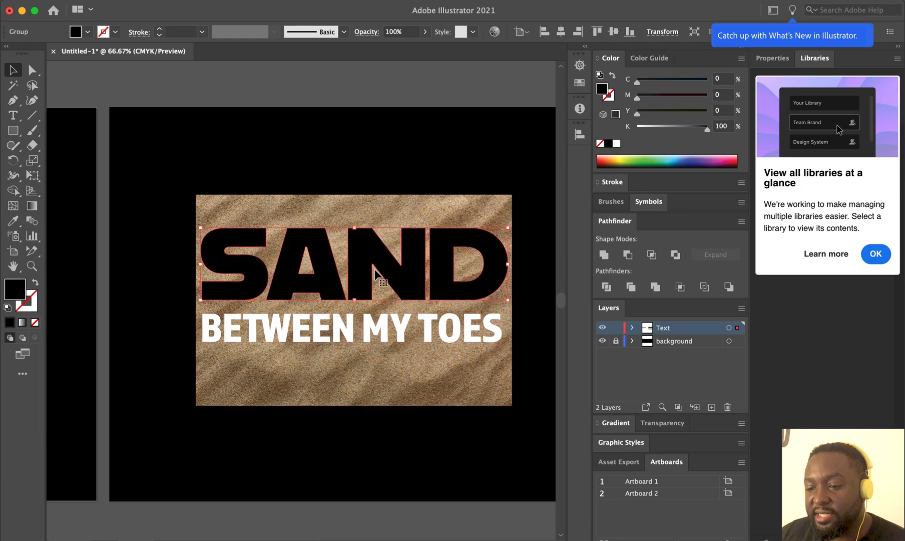
pyautogui.keyDown('shift'); pyautogui.click(352, 325); pyautogui.keyUp('shift')
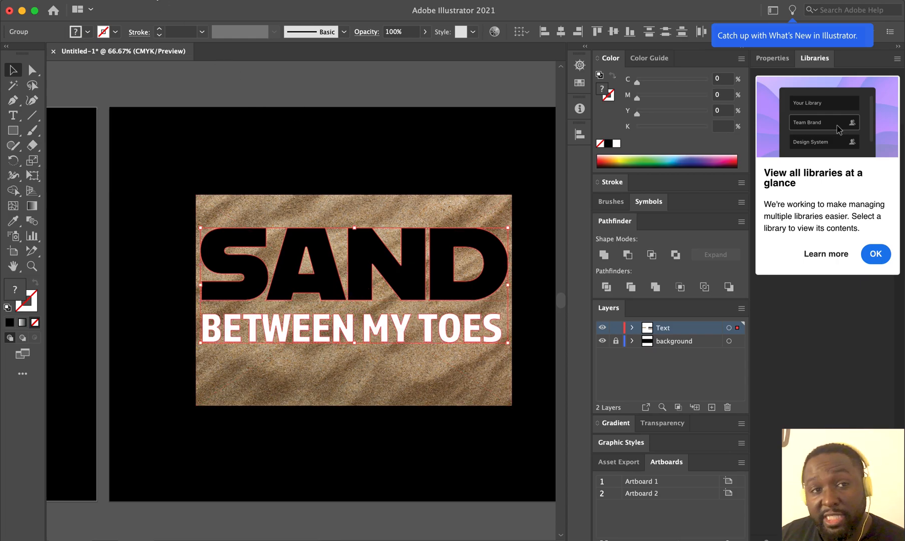
pyautogui.click(150, 0)
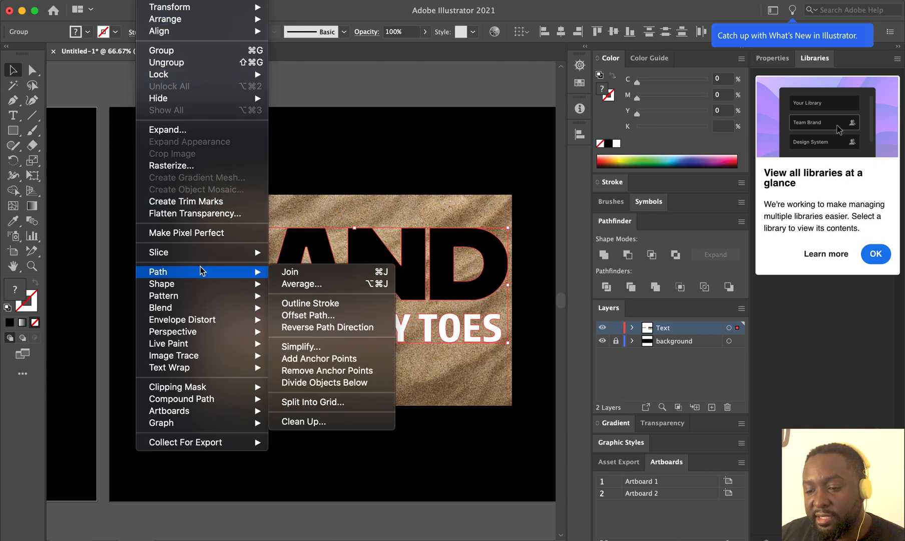
pyautogui.moveTo(212, 301)
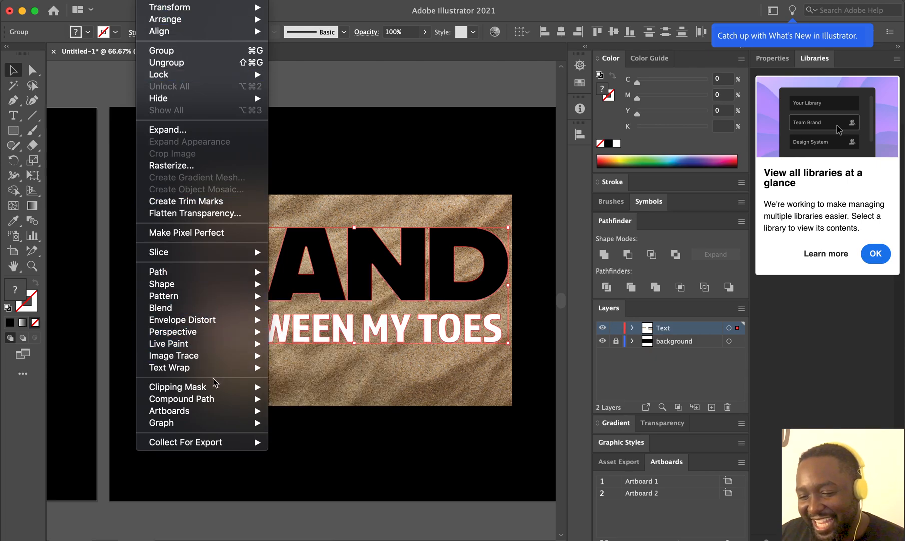
pyautogui.moveTo(213, 397)
pyautogui.click(293, 399)
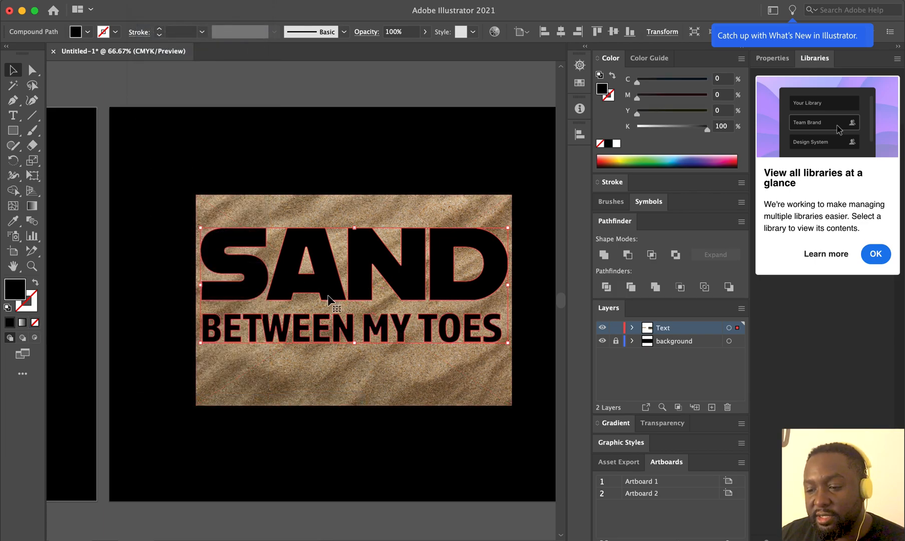
# - Clip the sand image to the compound path of both text lines with a clipping mask and deselect the result
pyautogui.click(313, 198)
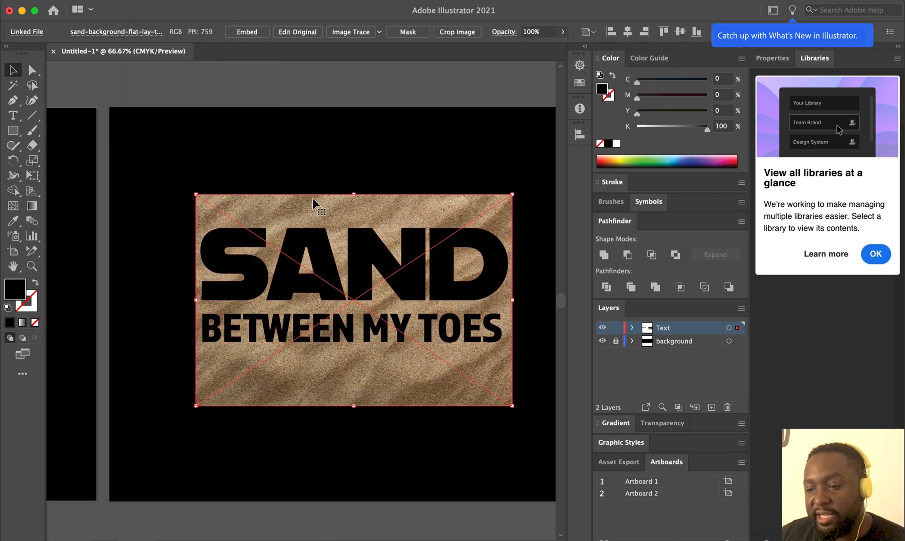
pyautogui.click(371, 254)
pyautogui.keyDown('shift'); pyautogui.click(379, 205); pyautogui.keyUp('shift')
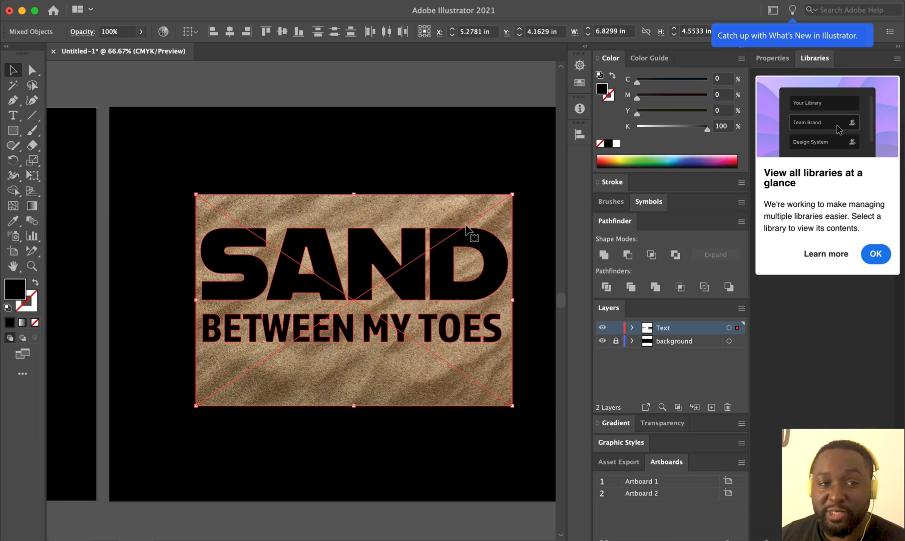
pyautogui.press('super+7')
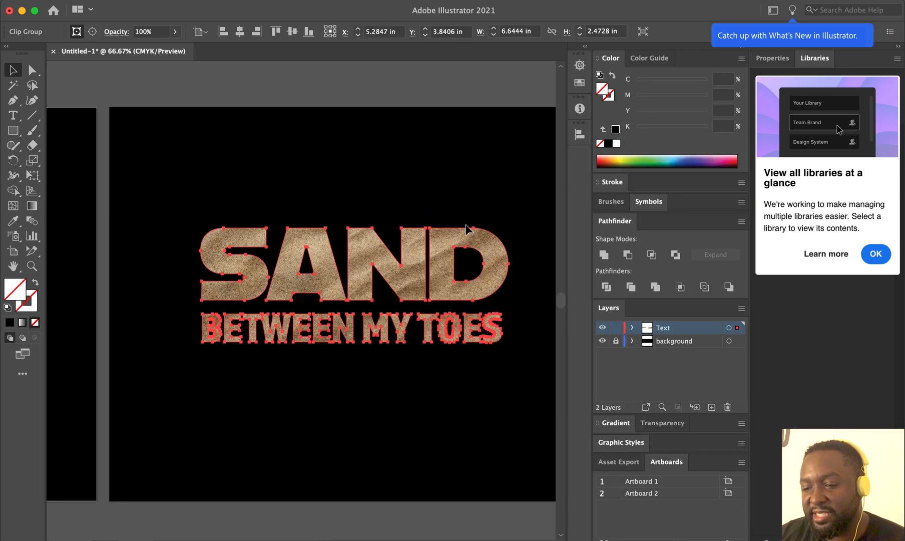
pyautogui.click(343, 84)
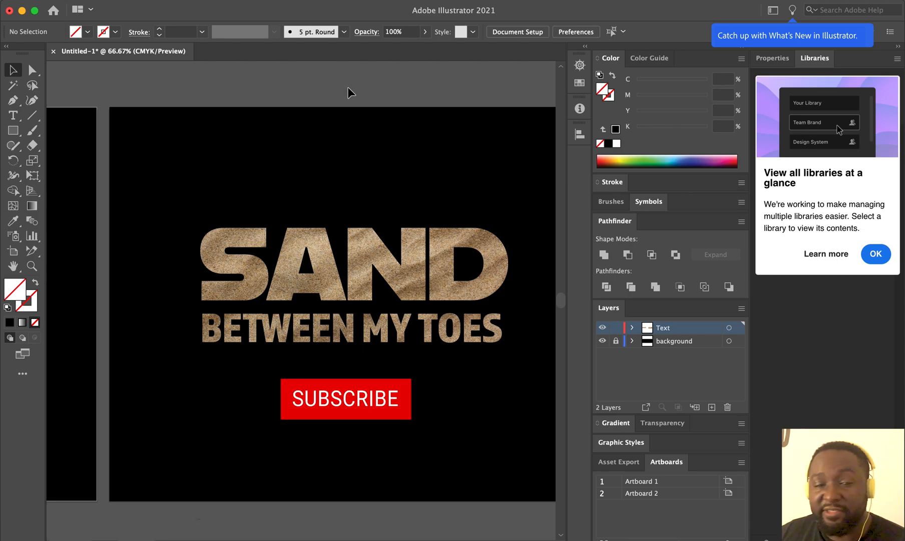